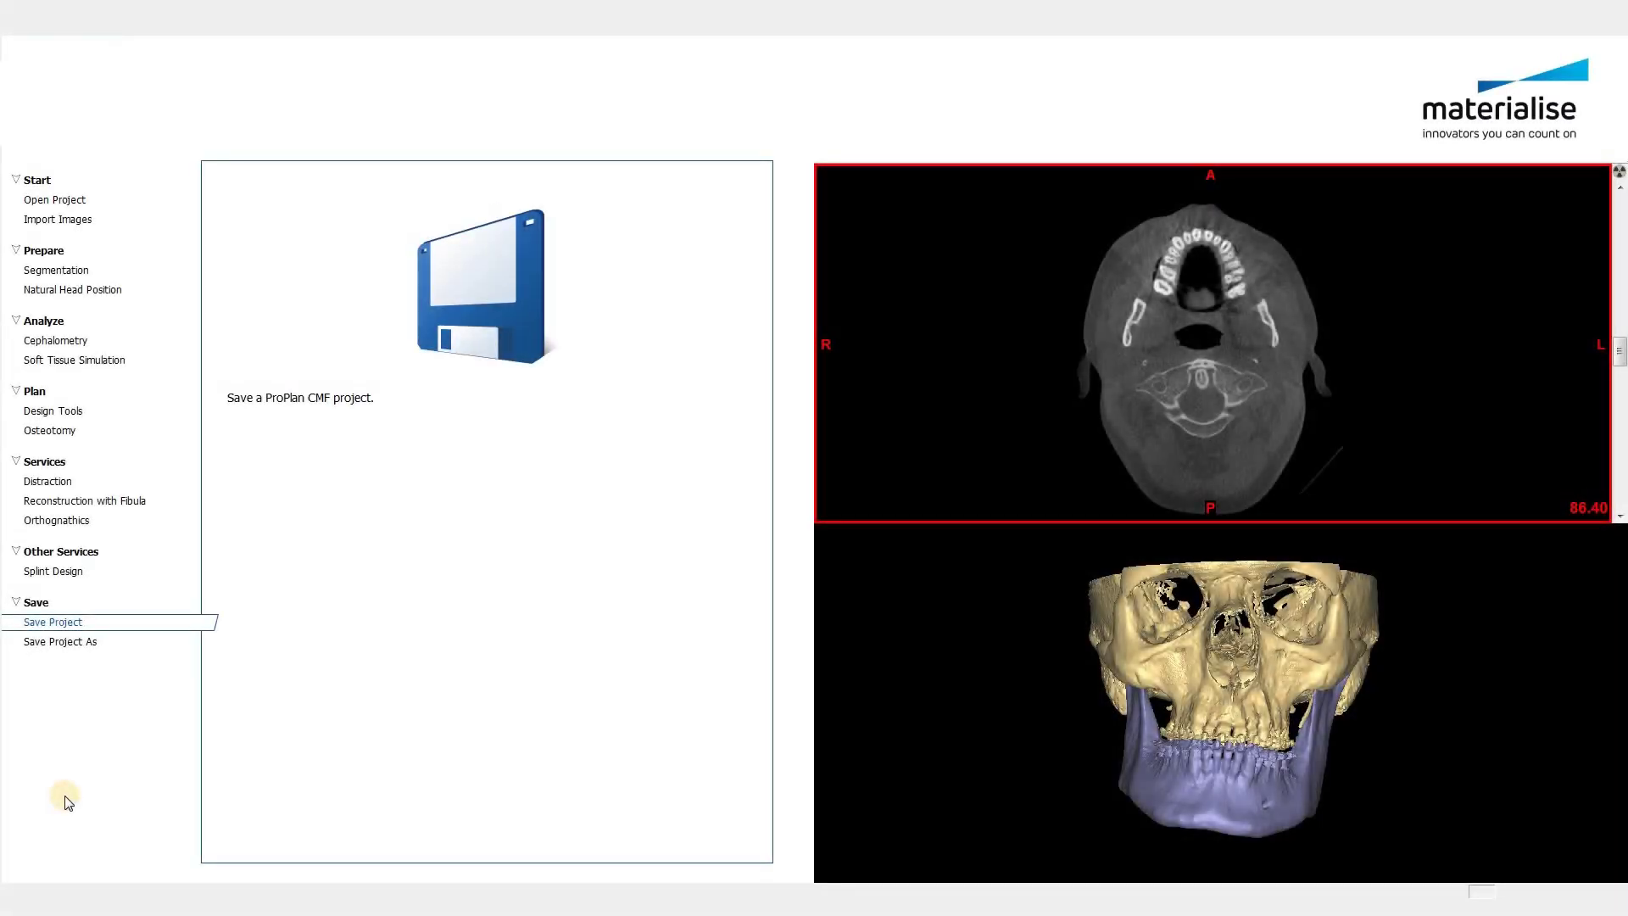
# Select Orthognathics in the Services list
pyautogui.click(84, 531)
# Launch the Orthognathic Wizard from the Orthognathics service
pyautogui.doubleClick(82, 524)
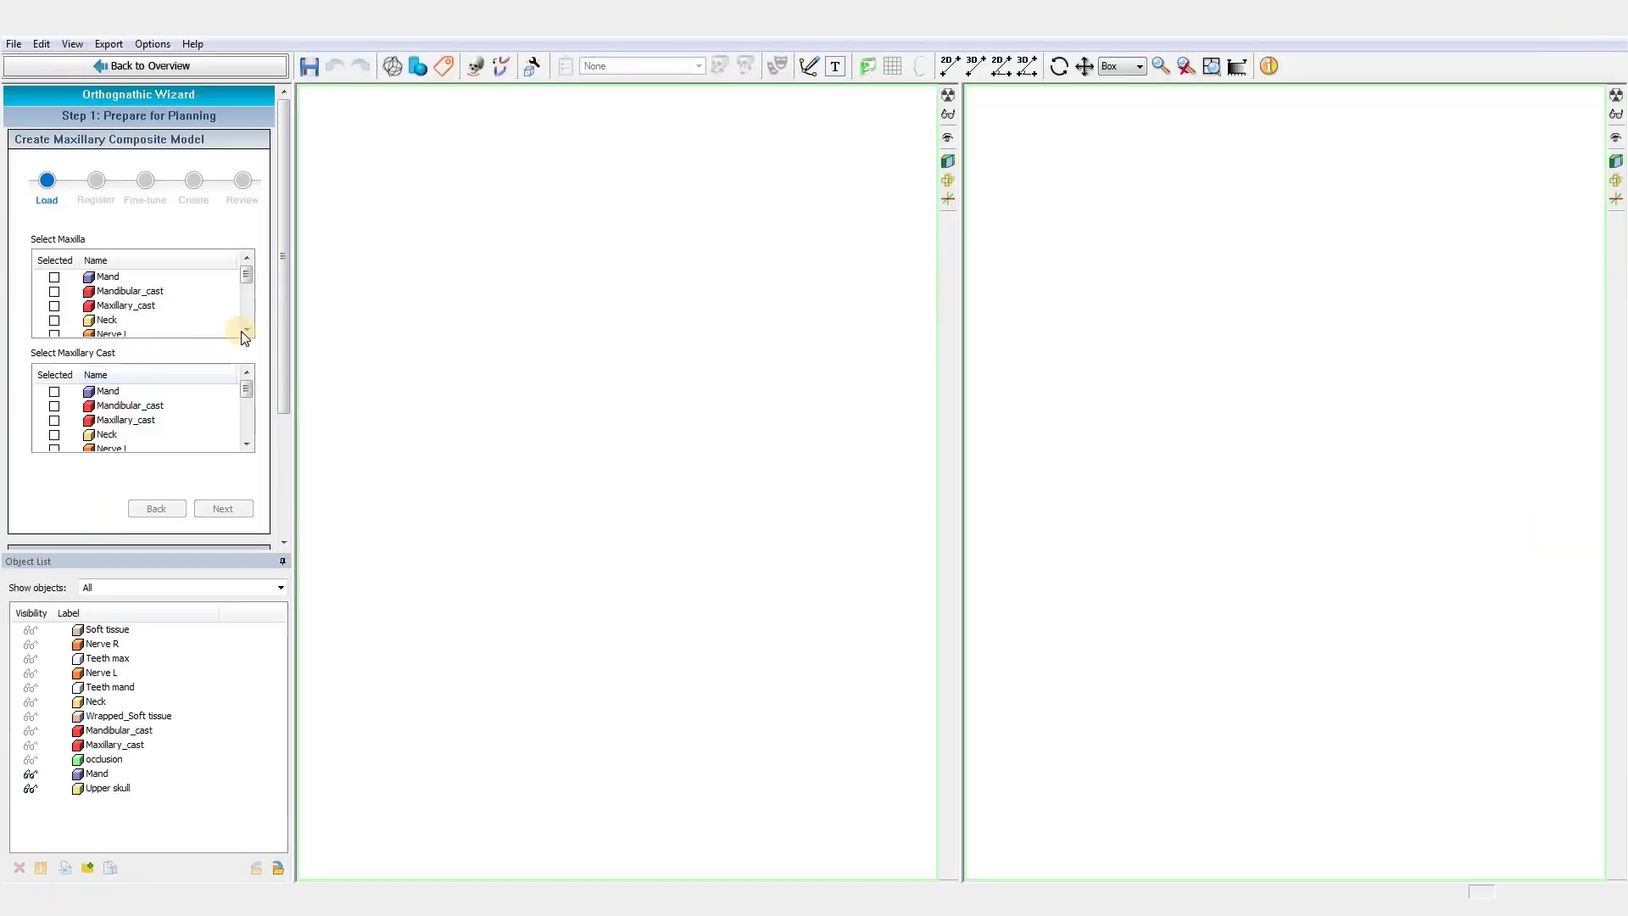
pyautogui.click(244, 334)
pyautogui.click(243, 333)
pyautogui.click(243, 334)
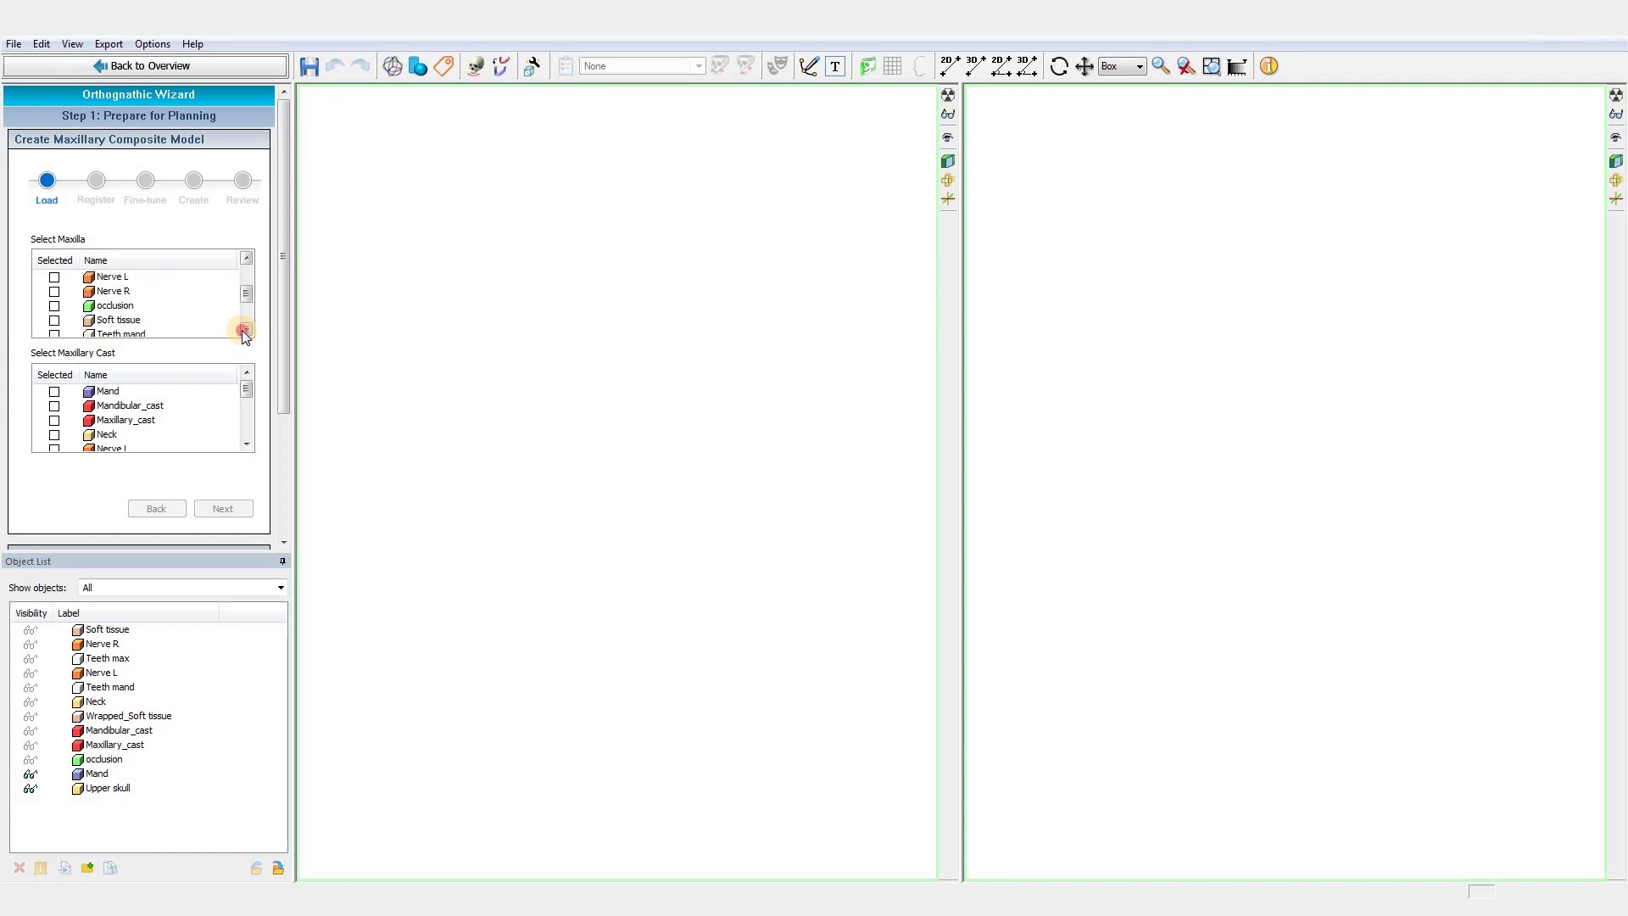
pyautogui.click(243, 333)
pyautogui.click(243, 334)
pyautogui.click(242, 334)
# Choose Upper skull as the maxilla and Maxillary_cast as its cast, then continue
pyautogui.click(54, 305)
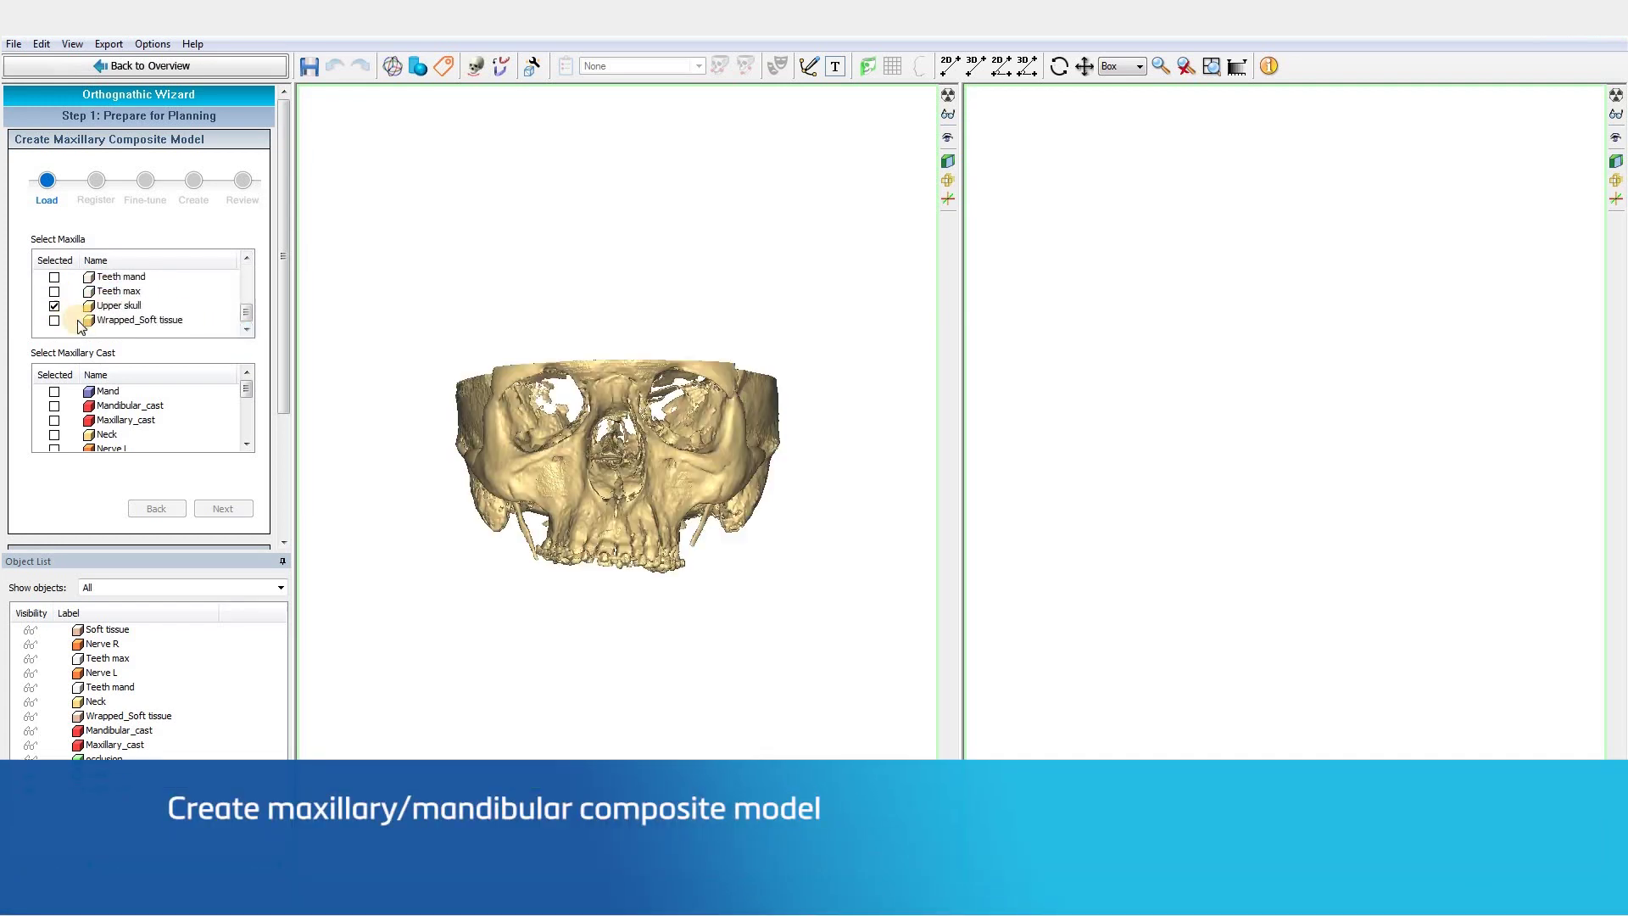
pyautogui.click(53, 420)
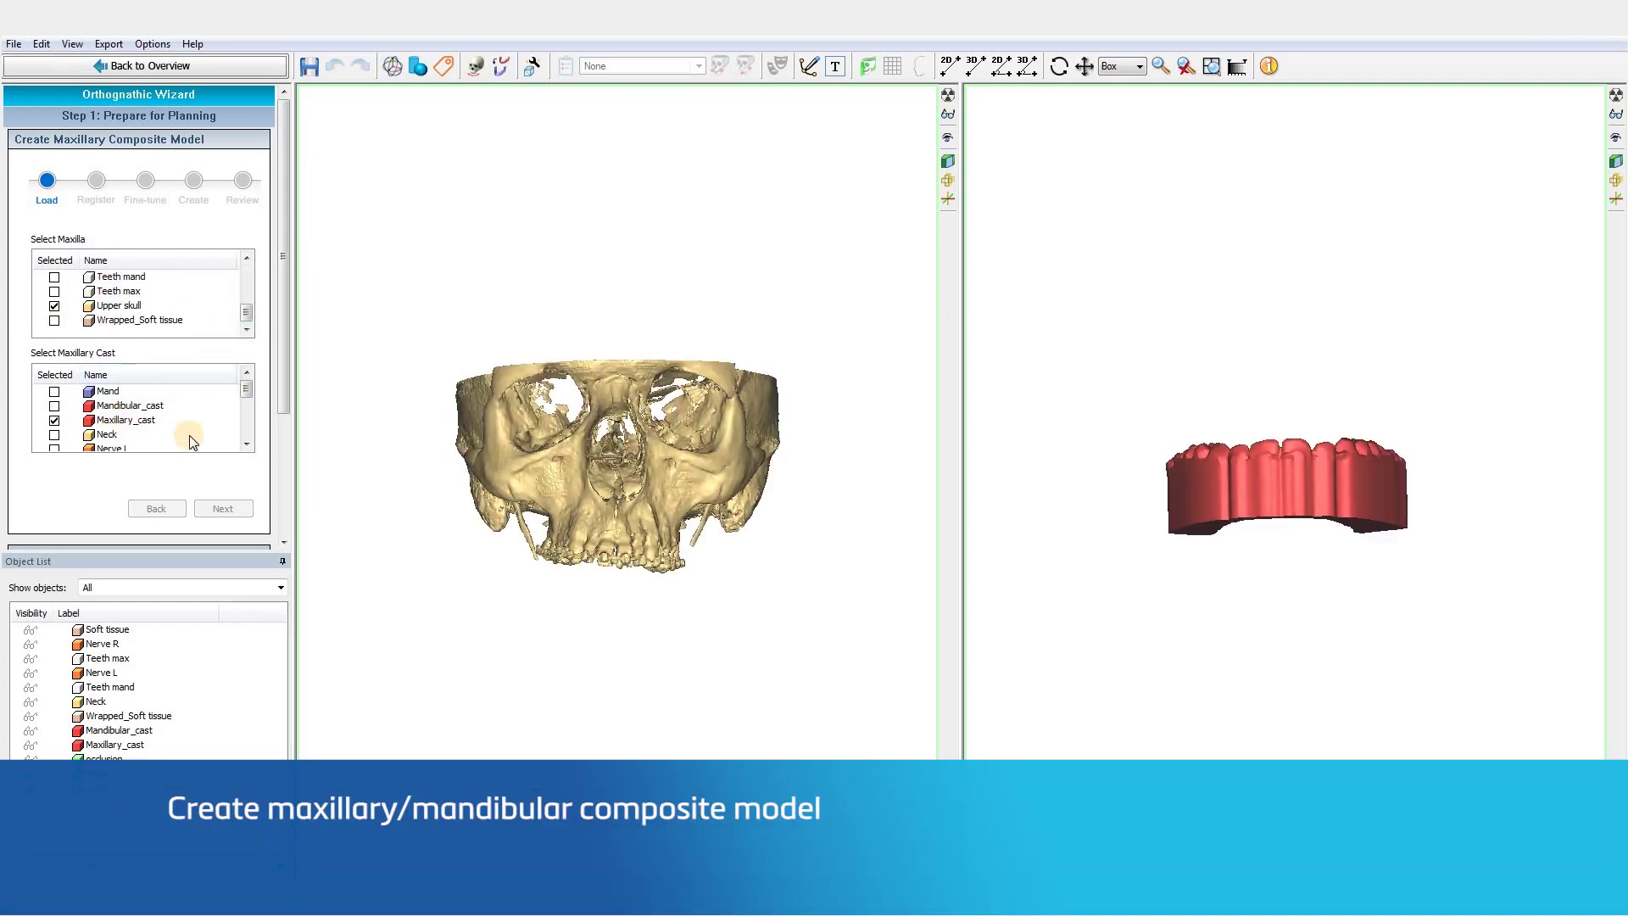
pyautogui.click(235, 509)
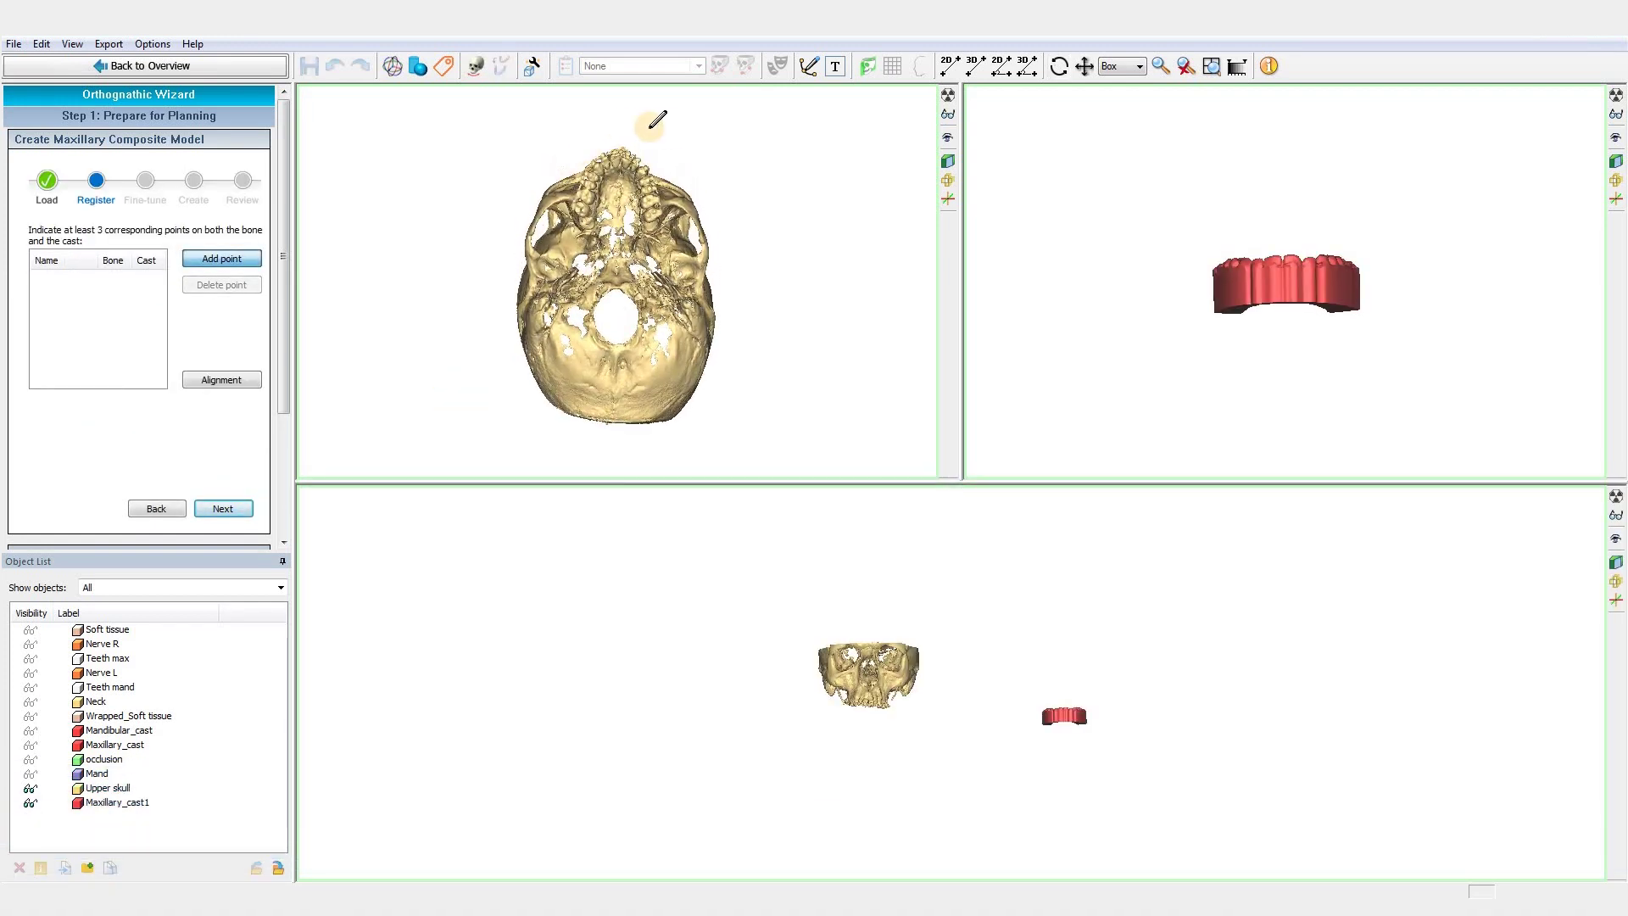
# Place matching points P1 on the front teeth and P2, P3 on molars of skull and cast
pyautogui.moveTo(1229, 252)
pyautogui.mouseDown()
pyautogui.moveTo(1055, 353)
pyautogui.moveTo(1573, 292)
pyautogui.moveTo(1577, 410)
pyautogui.moveTo(1301, 270)
pyautogui.mouseUp()
pyautogui.scroll(5, 1300, 270)
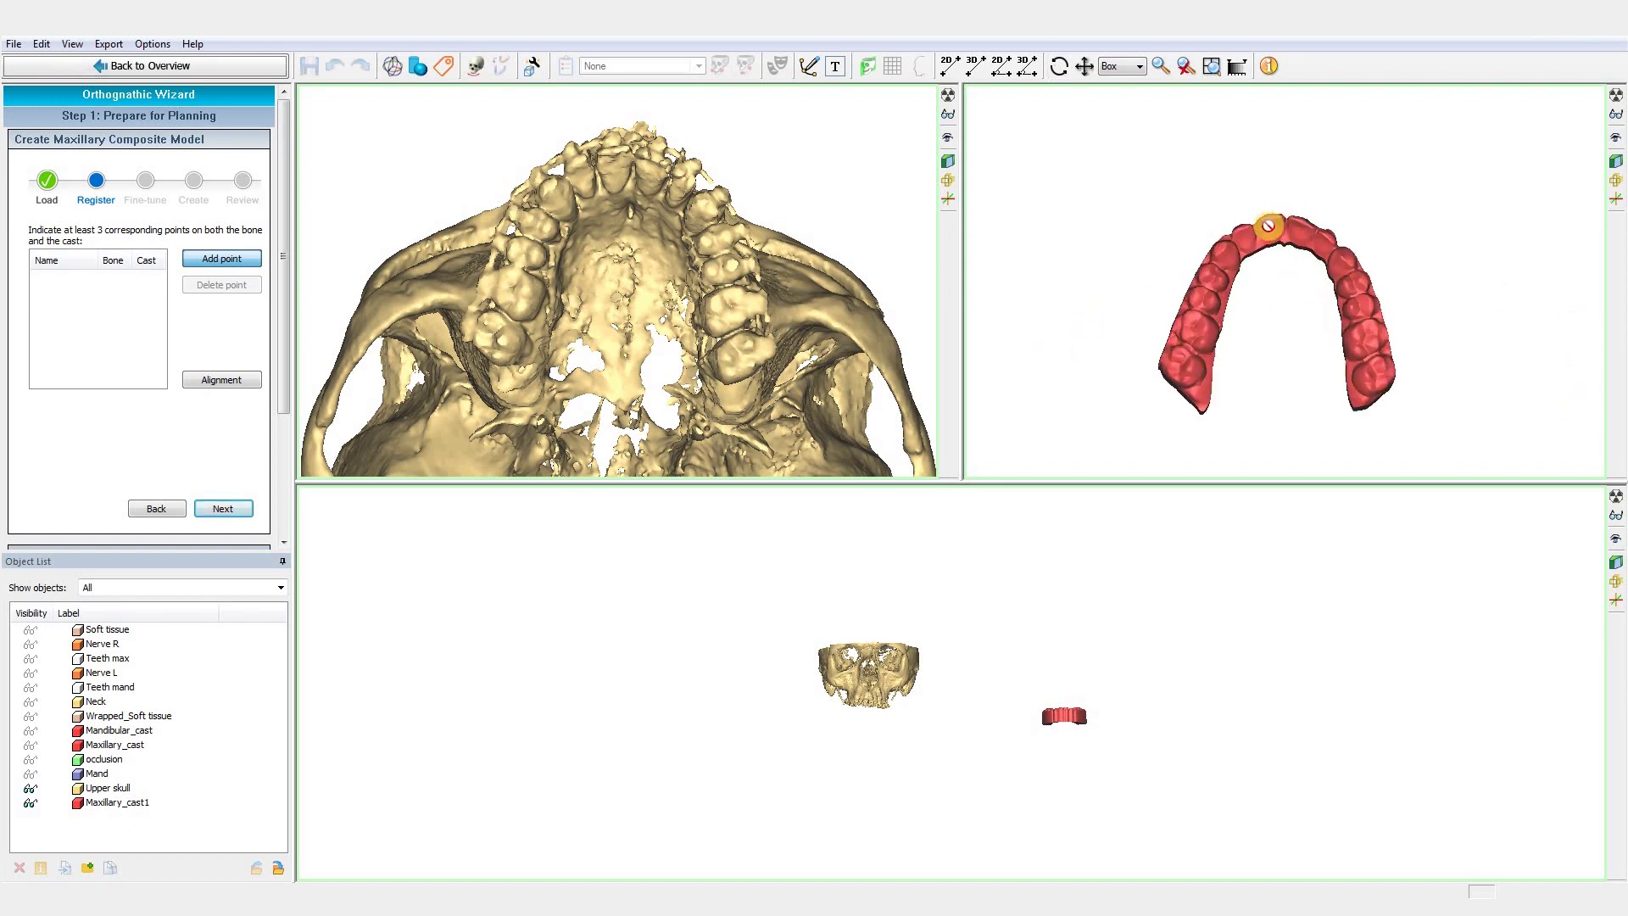
pyautogui.scroll(3, 658, 172)
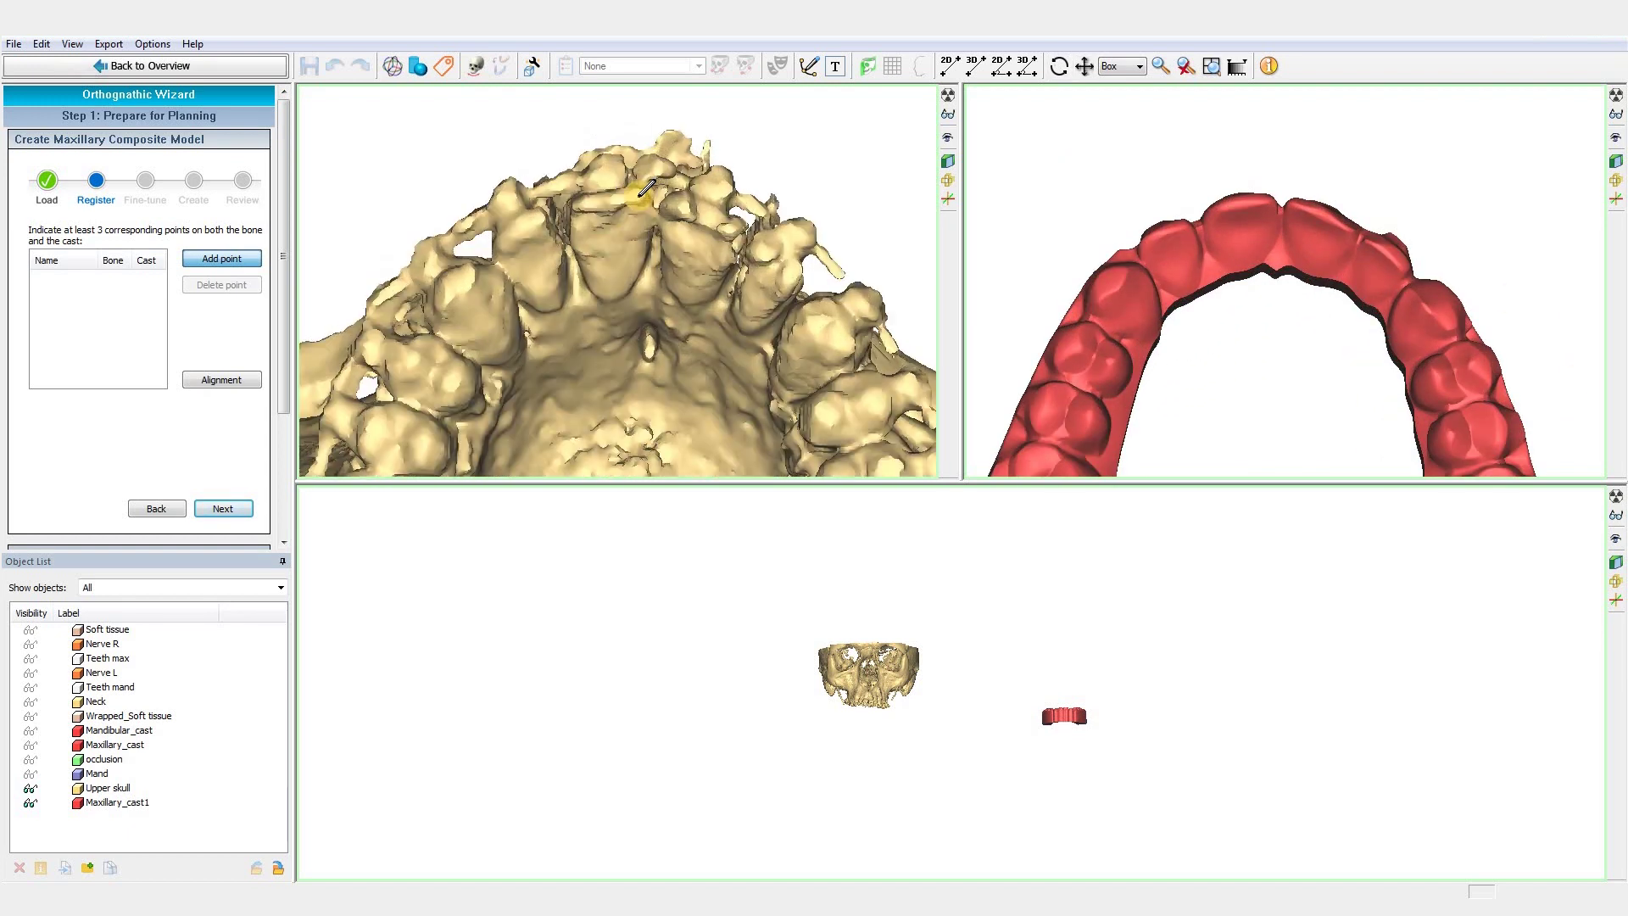
pyautogui.click(645, 196)
pyautogui.click(1259, 198)
pyautogui.scroll(2, 1264, 192)
pyautogui.scroll(2, 1247, 204)
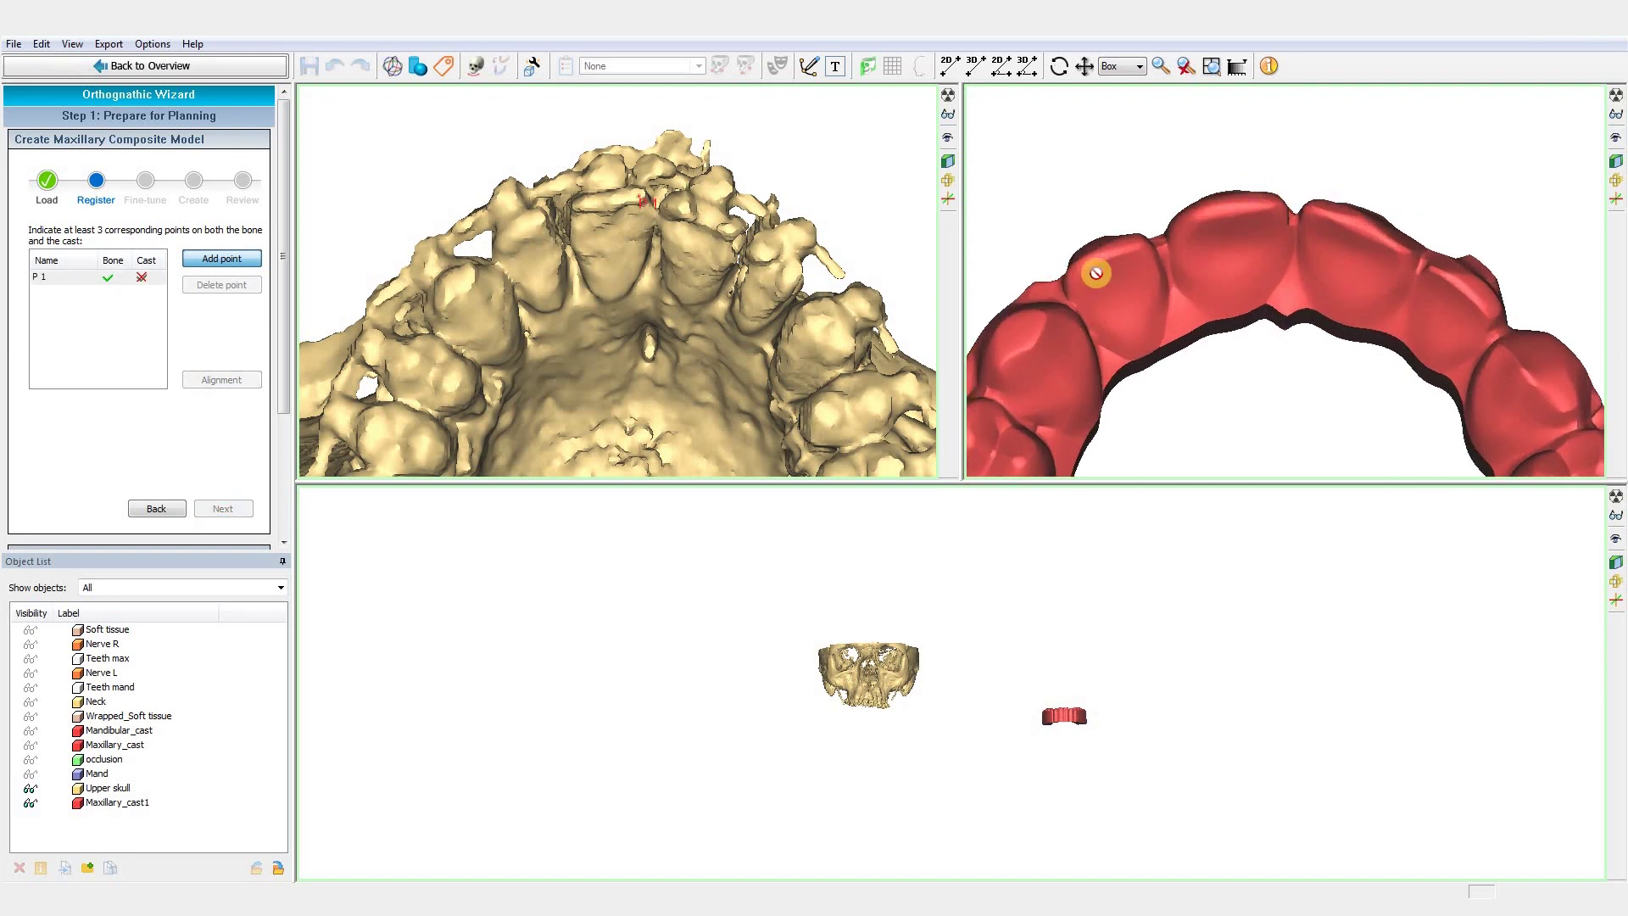
pyautogui.moveTo(621, 285); pyautogui.dragTo(549, 310, button='right')
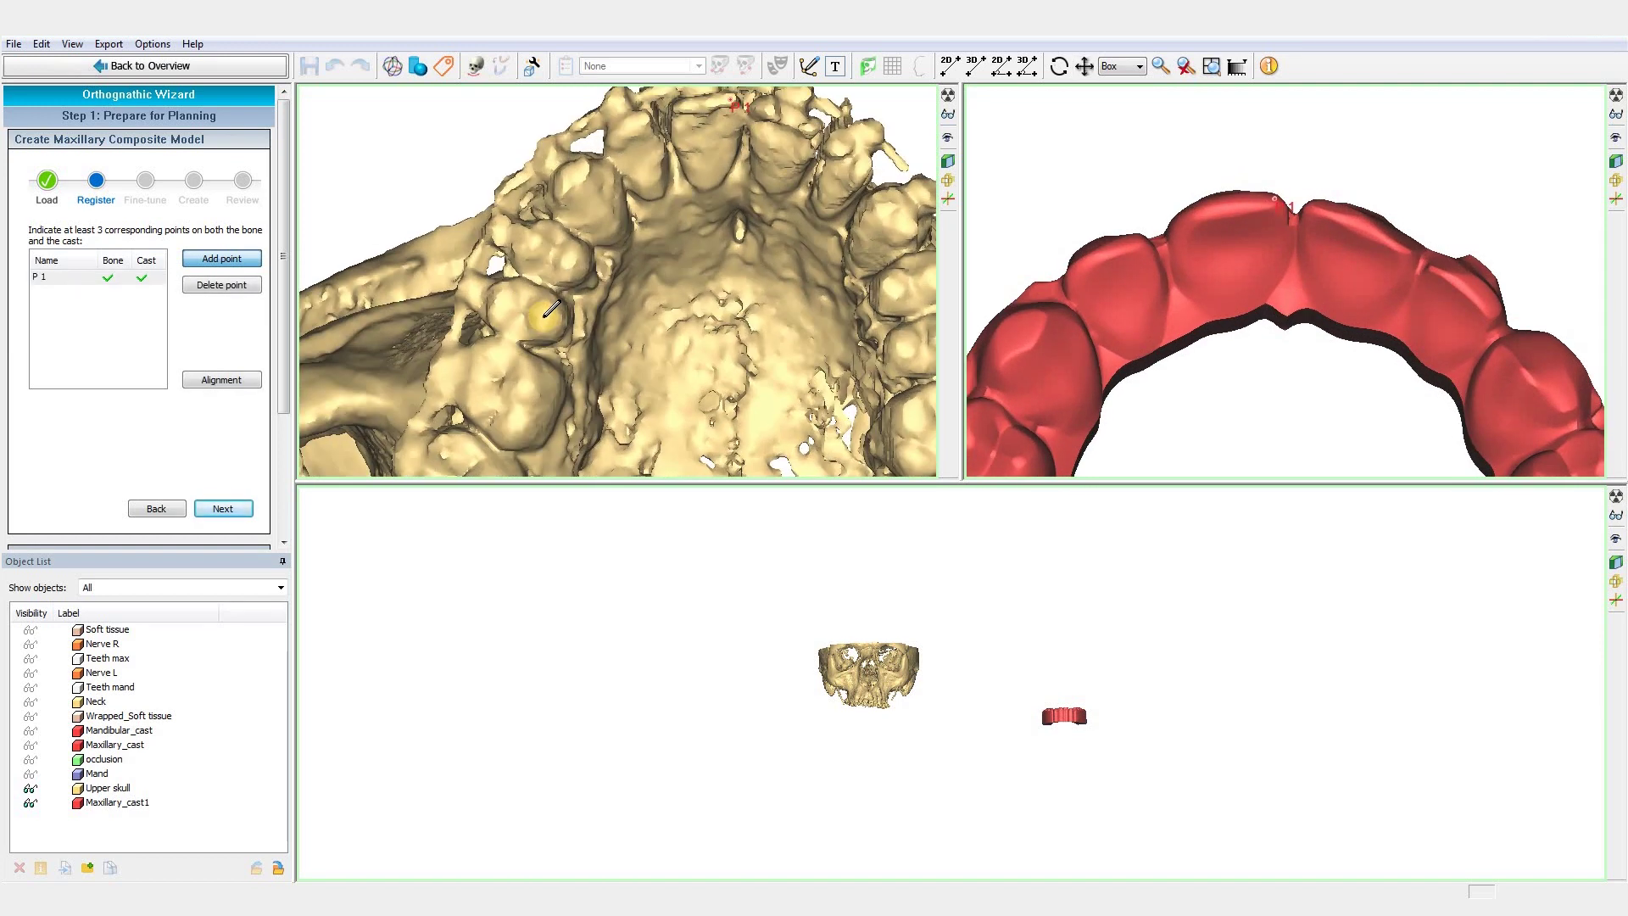
pyautogui.click(543, 319)
pyautogui.moveTo(1116, 363); pyautogui.dragTo(1247, 181, button='right')
pyautogui.scroll(2, 1133, 315)
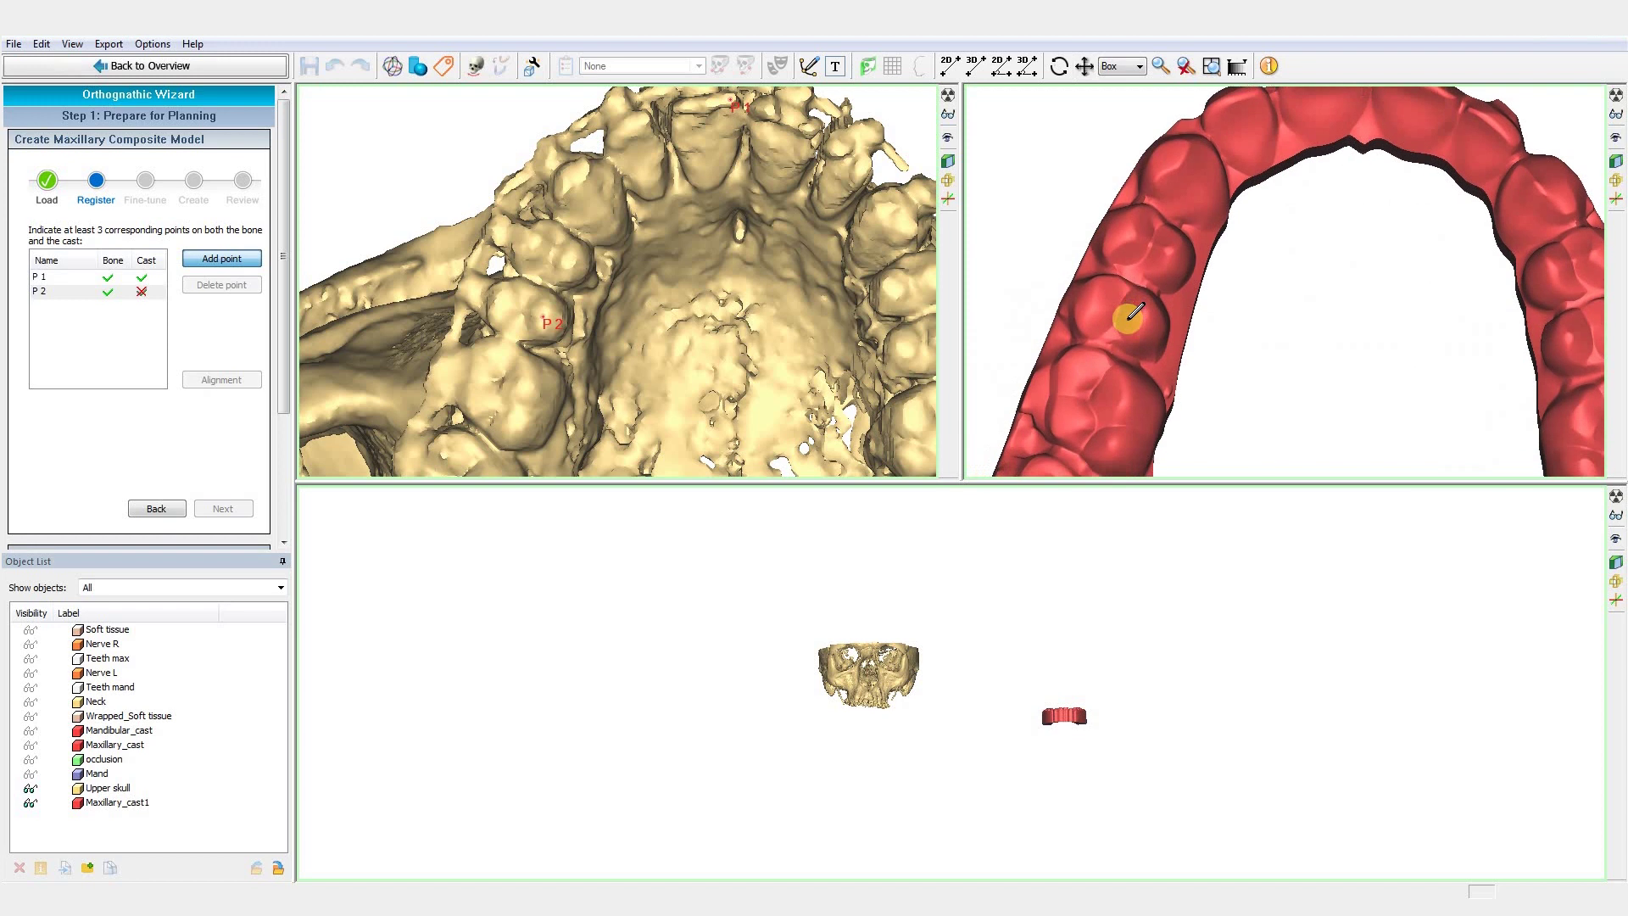
pyautogui.click(1145, 307)
pyautogui.scroll(2, 821, 291)
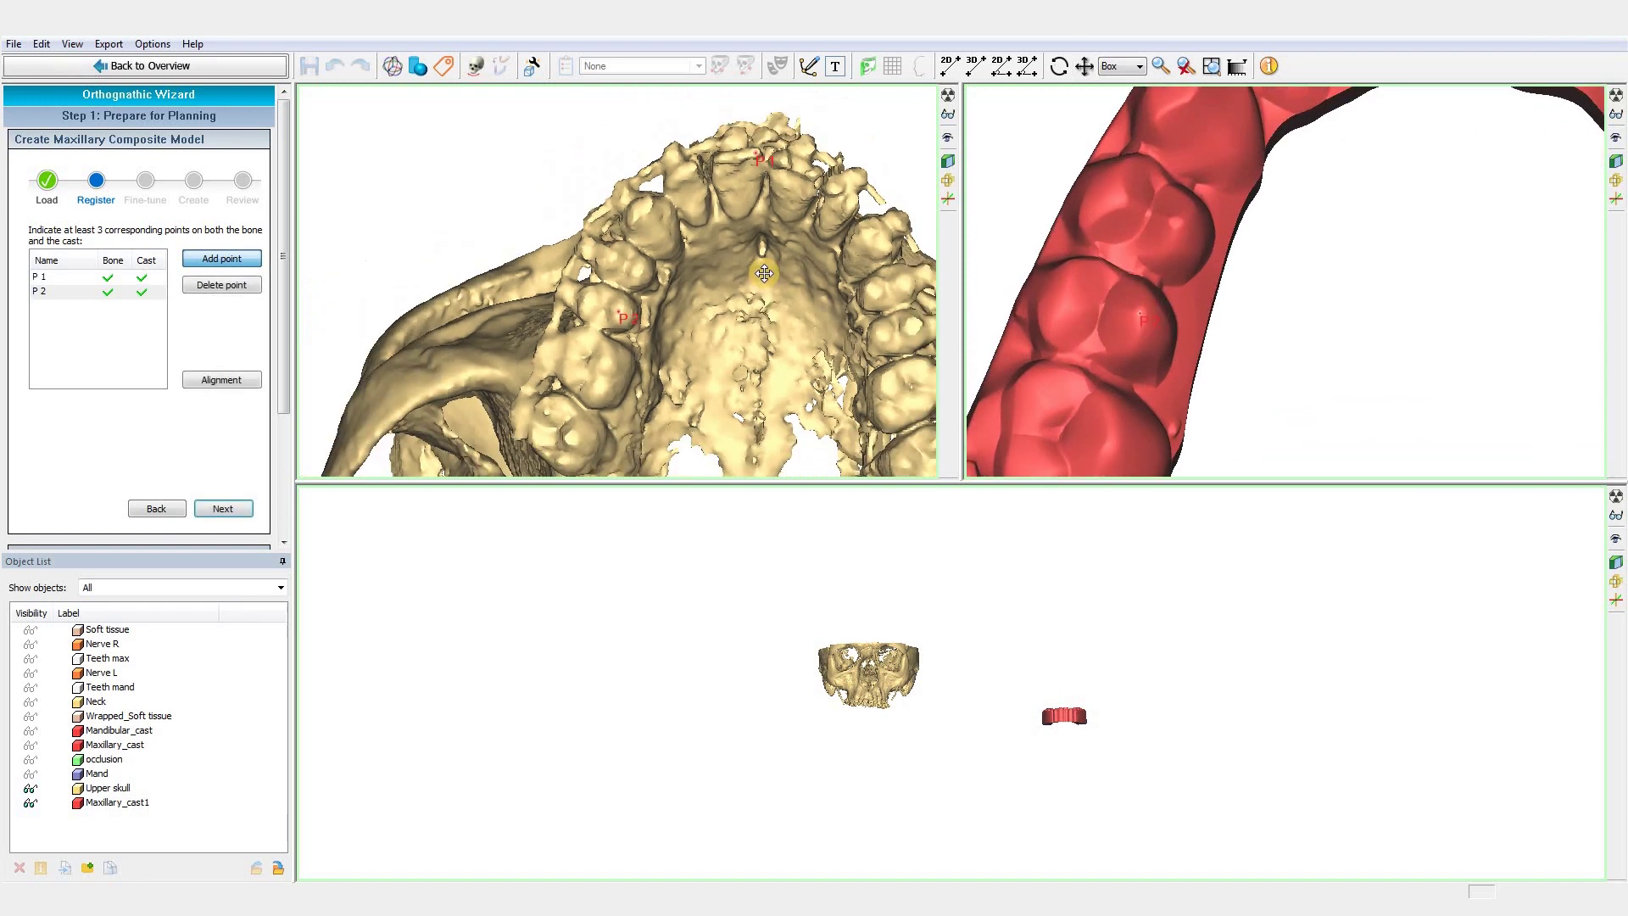
pyautogui.scroll(2, 776, 274)
pyautogui.click(823, 325)
pyautogui.moveTo(1000, 291); pyautogui.dragTo(1272, 287, button='right')
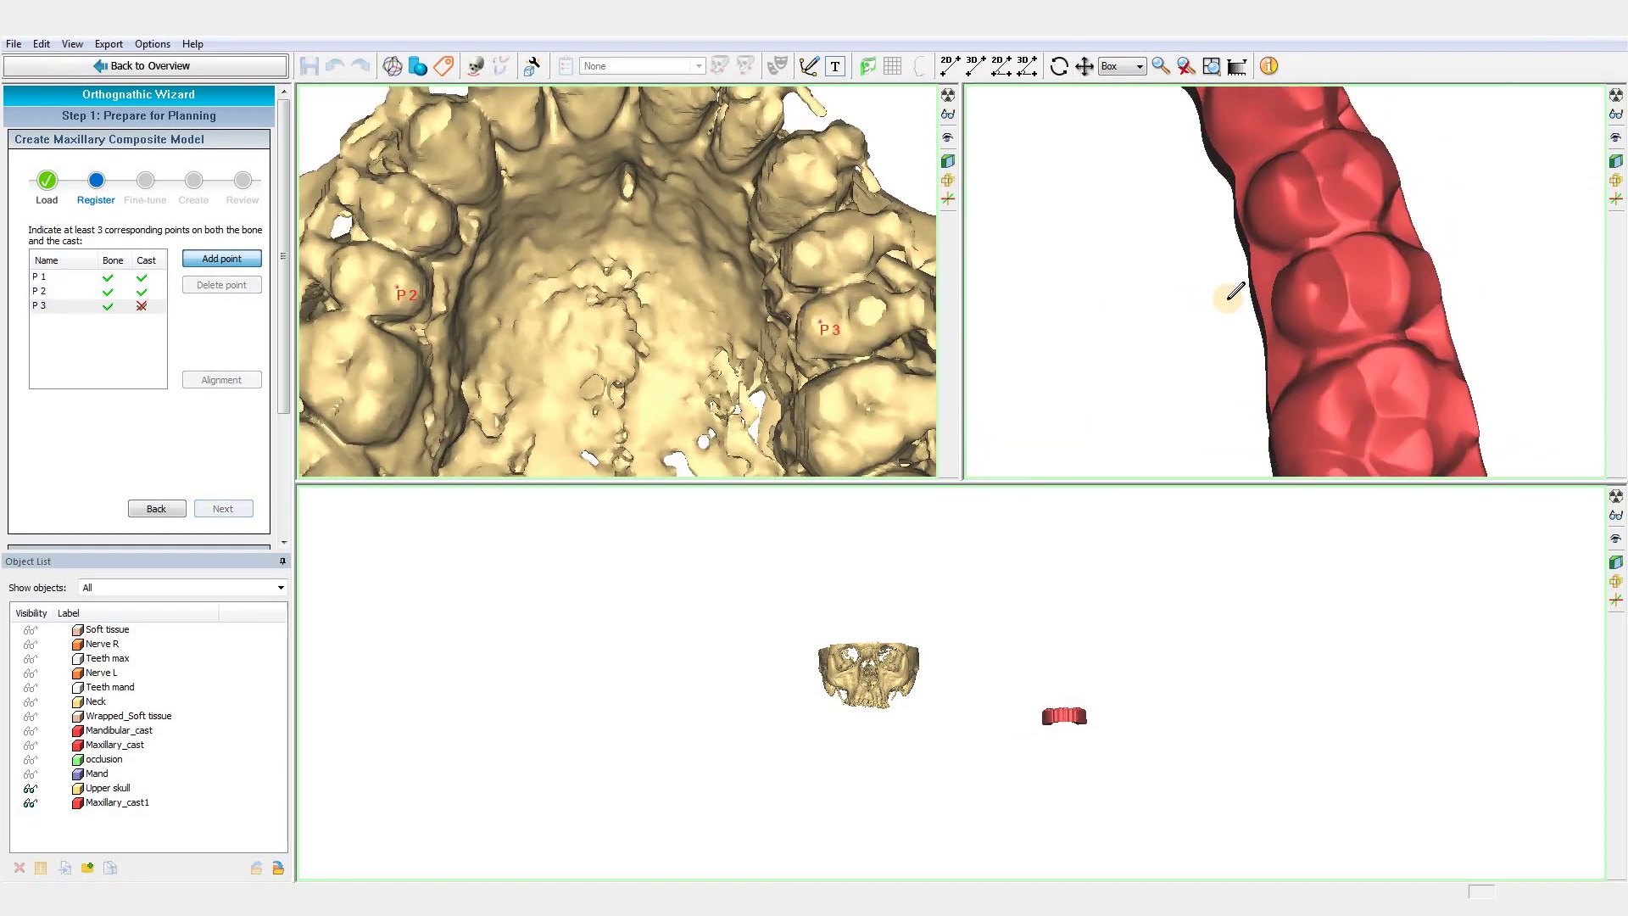
pyautogui.click(1267, 290)
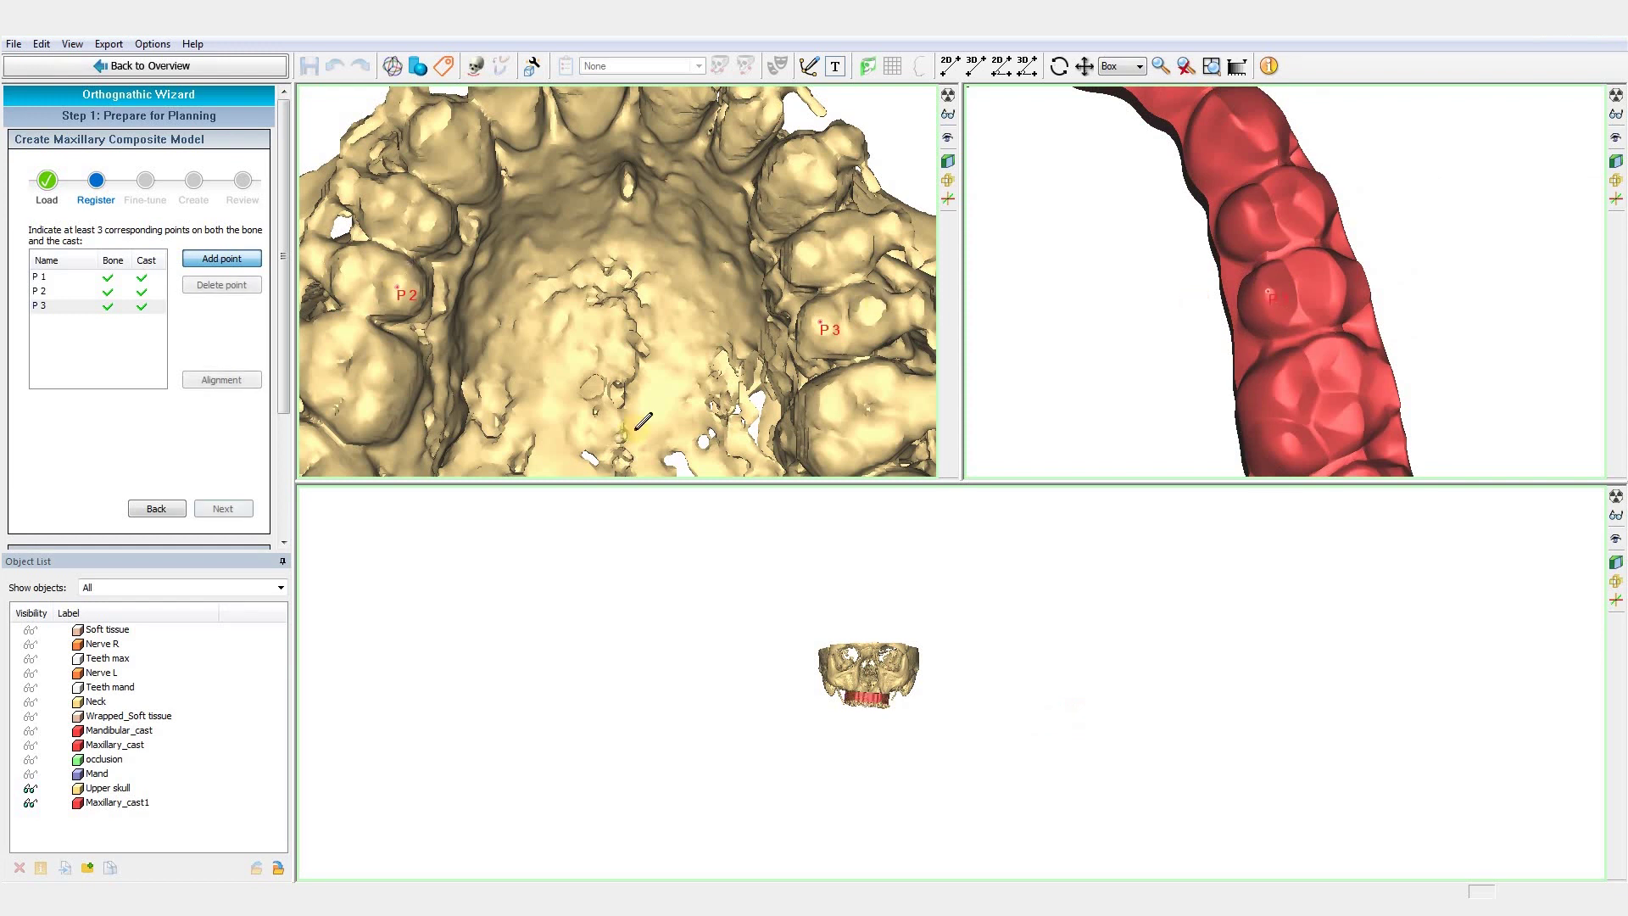
pyautogui.scroll(2, 850, 655)
pyautogui.scroll(2, 850, 655)
pyautogui.moveTo(850, 655); pyautogui.dragTo(850, 535, button='right')
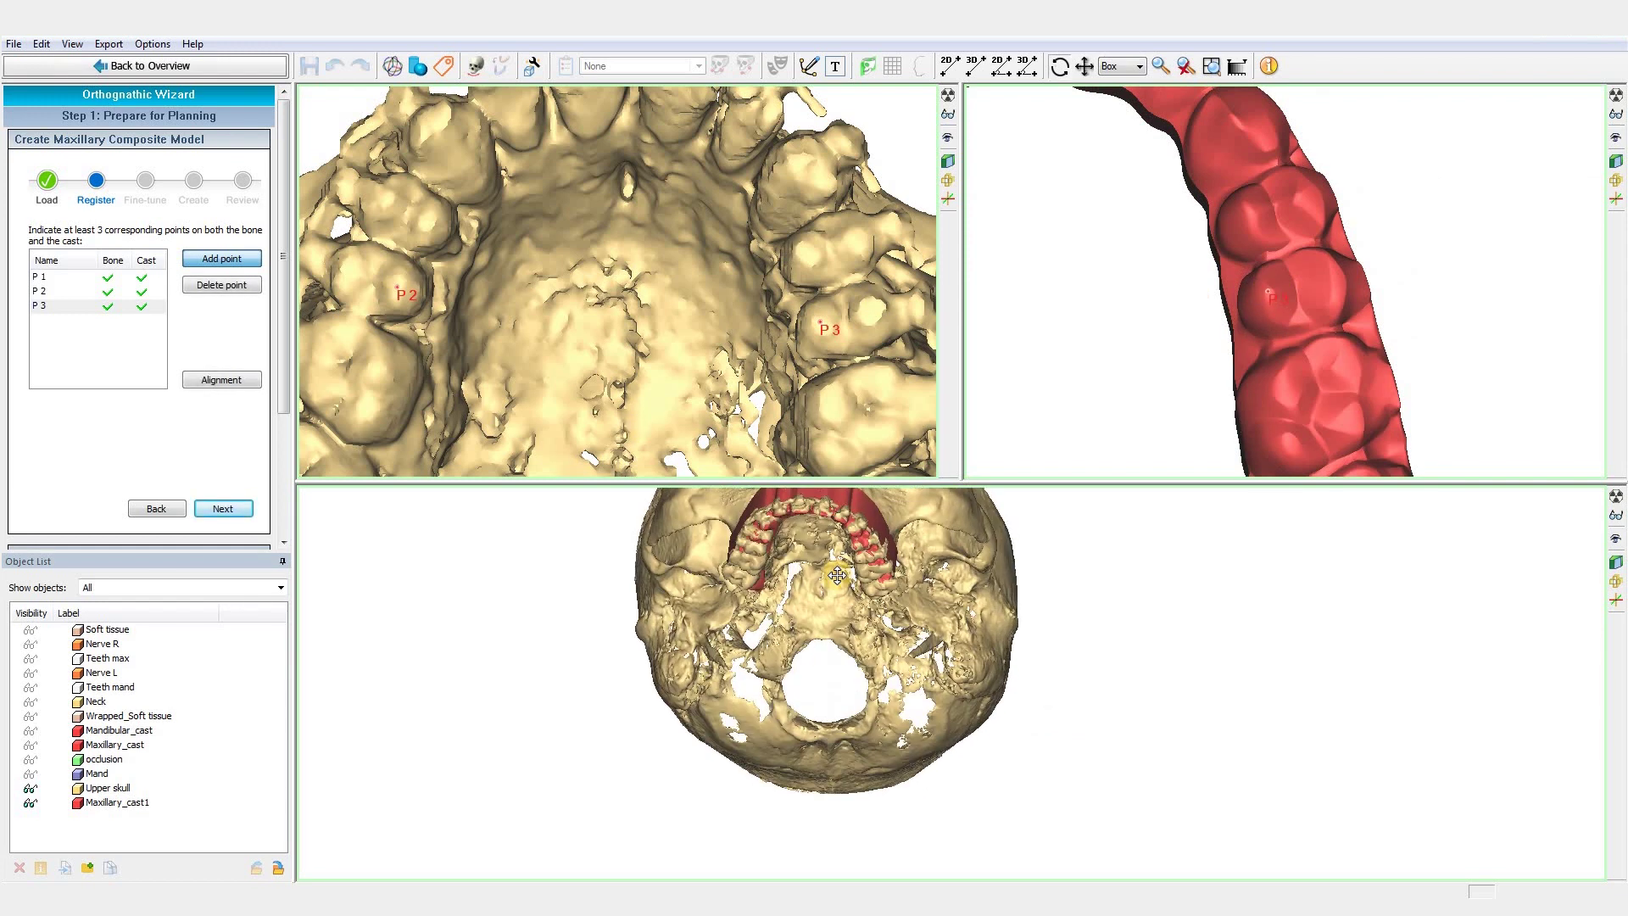
pyautogui.scroll(3, 827, 636)
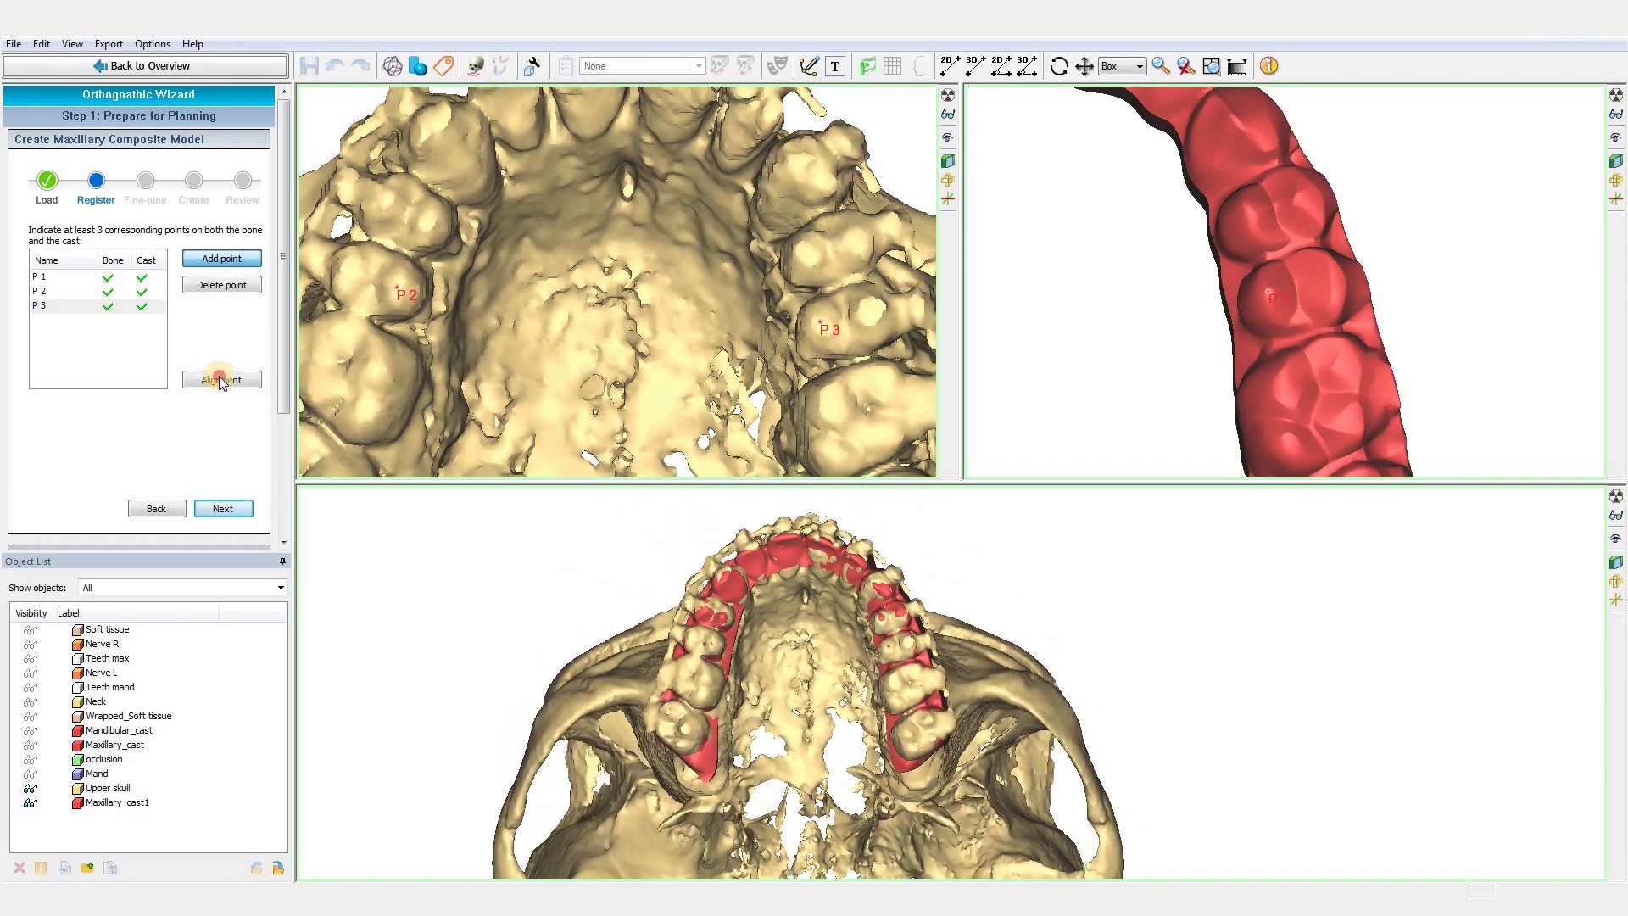
# Mark the palate tooth surface, register the cast onto the skull, and show manual adjustments
pyautogui.click(219, 380)
pyautogui.moveTo(1298, 739); pyautogui.dragTo(1297, 636, button='right')
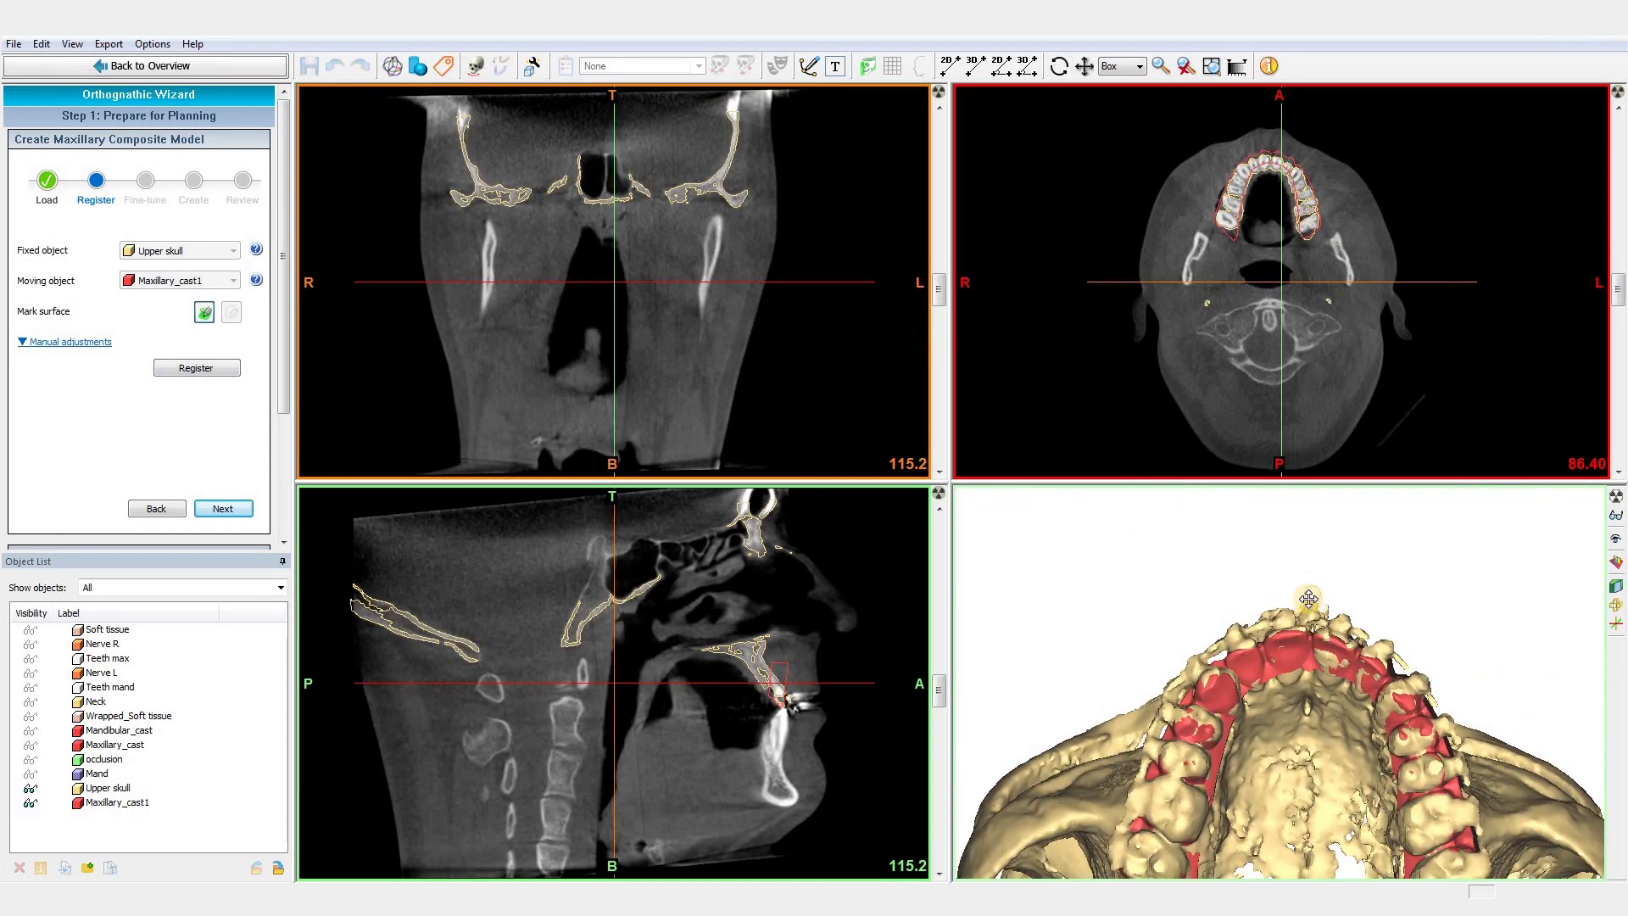
pyautogui.scroll(3, 1399, 713)
pyautogui.scroll(3, 1399, 713)
pyautogui.scroll(2, 1406, 693)
pyautogui.moveTo(1399, 776)
pyautogui.mouseDown()
pyautogui.moveTo(1361, 630)
pyautogui.moveTo(1128, 714)
pyautogui.mouseUp()
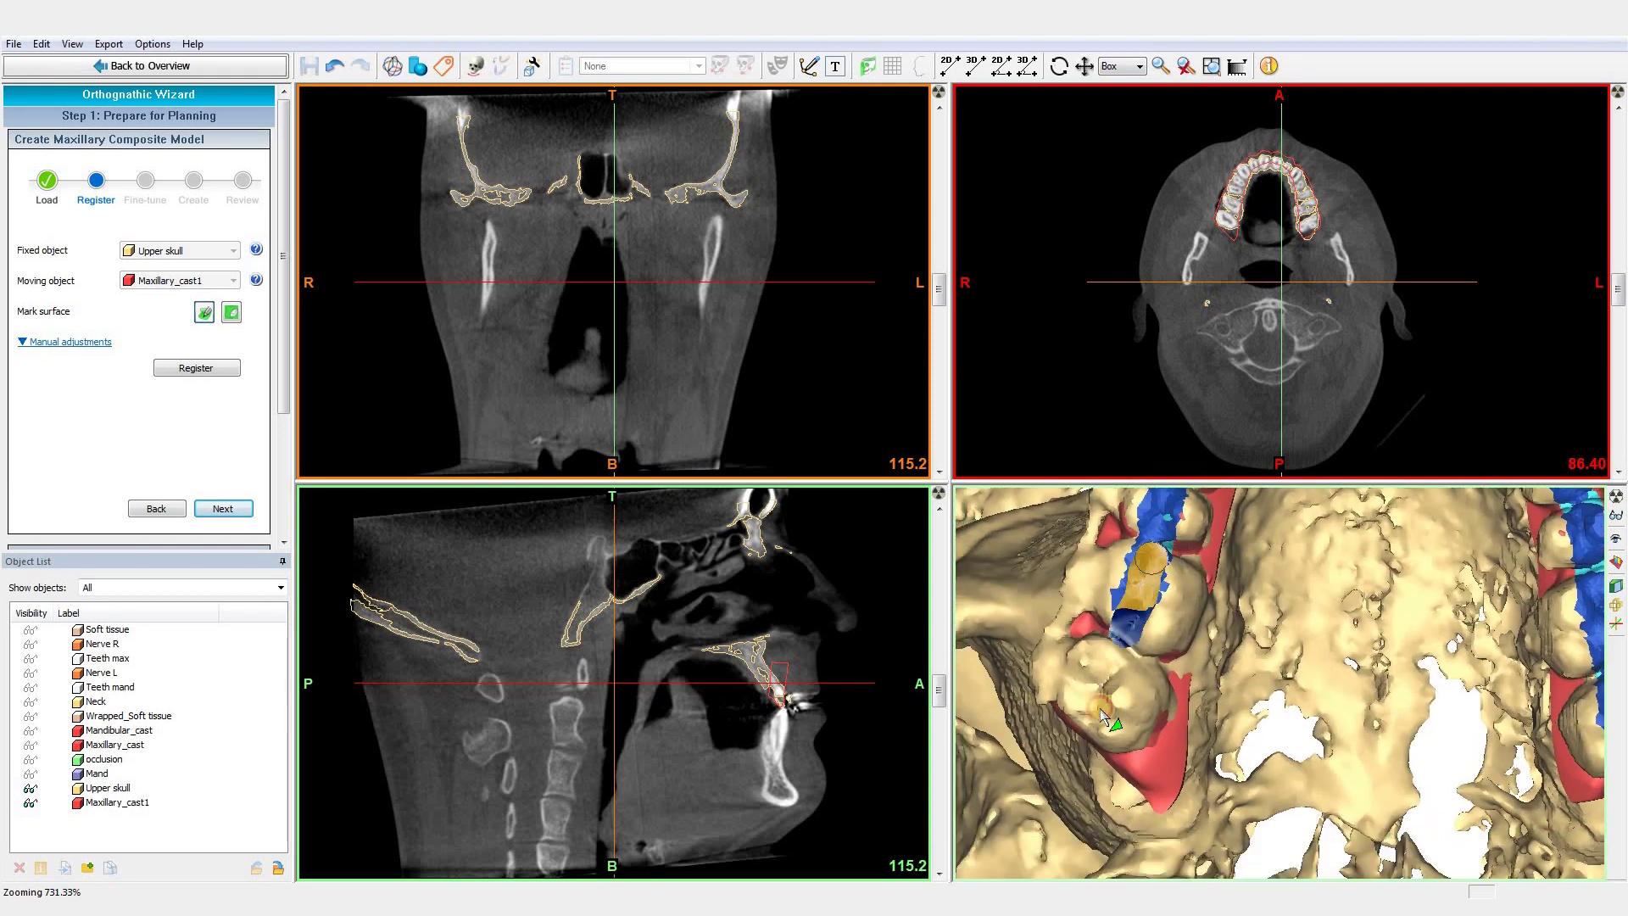
pyautogui.click(226, 369)
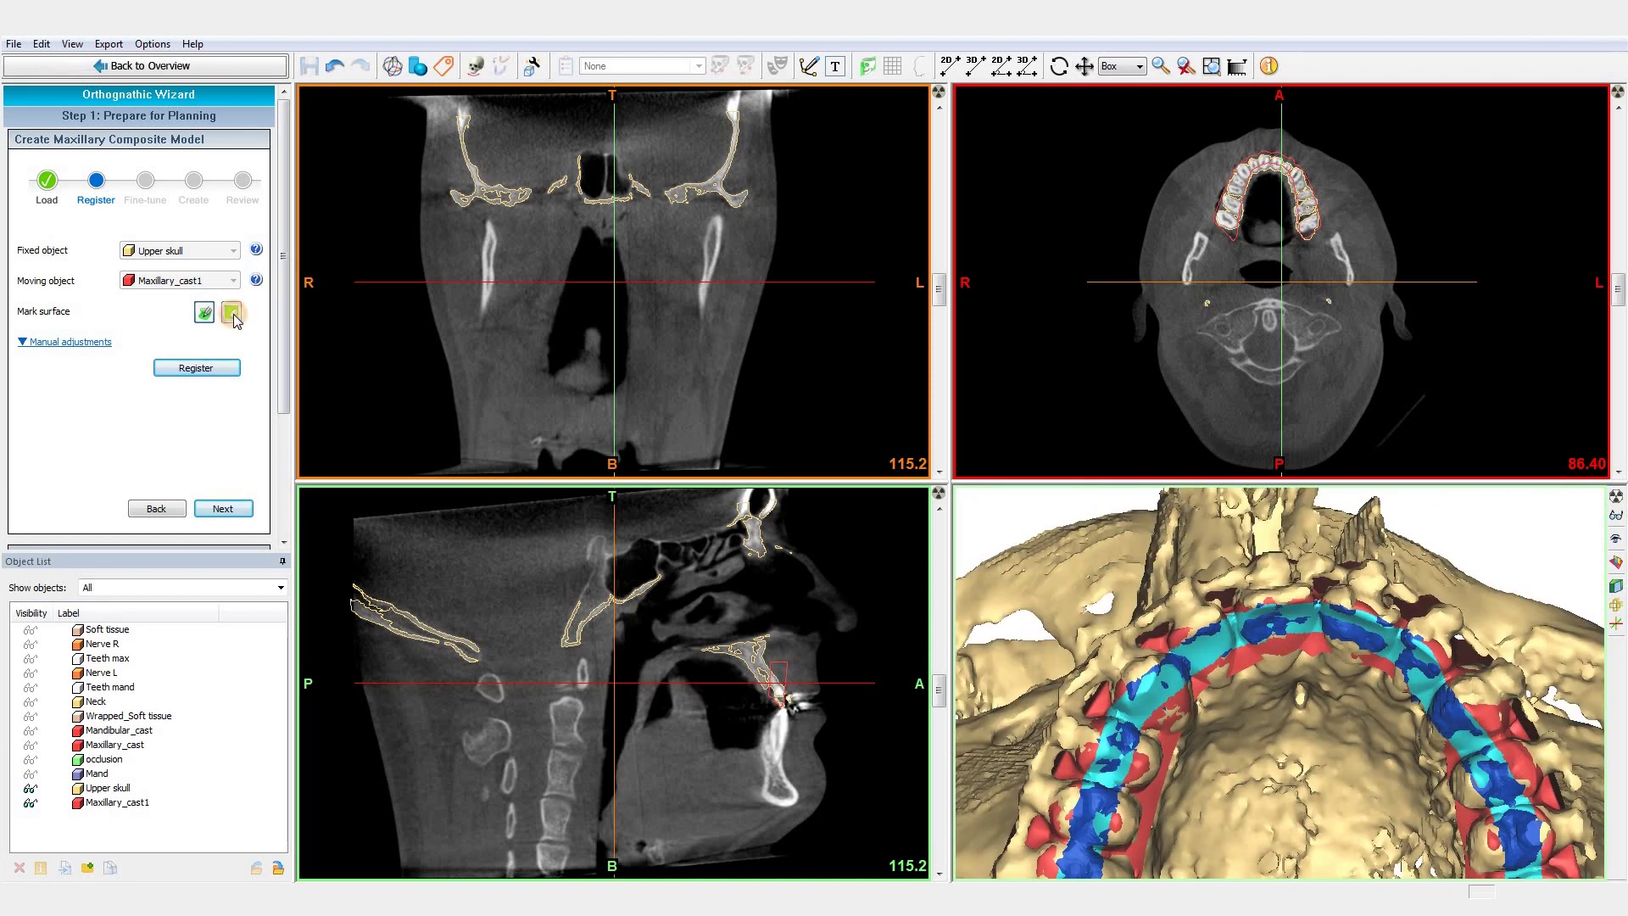
pyautogui.click(65, 342)
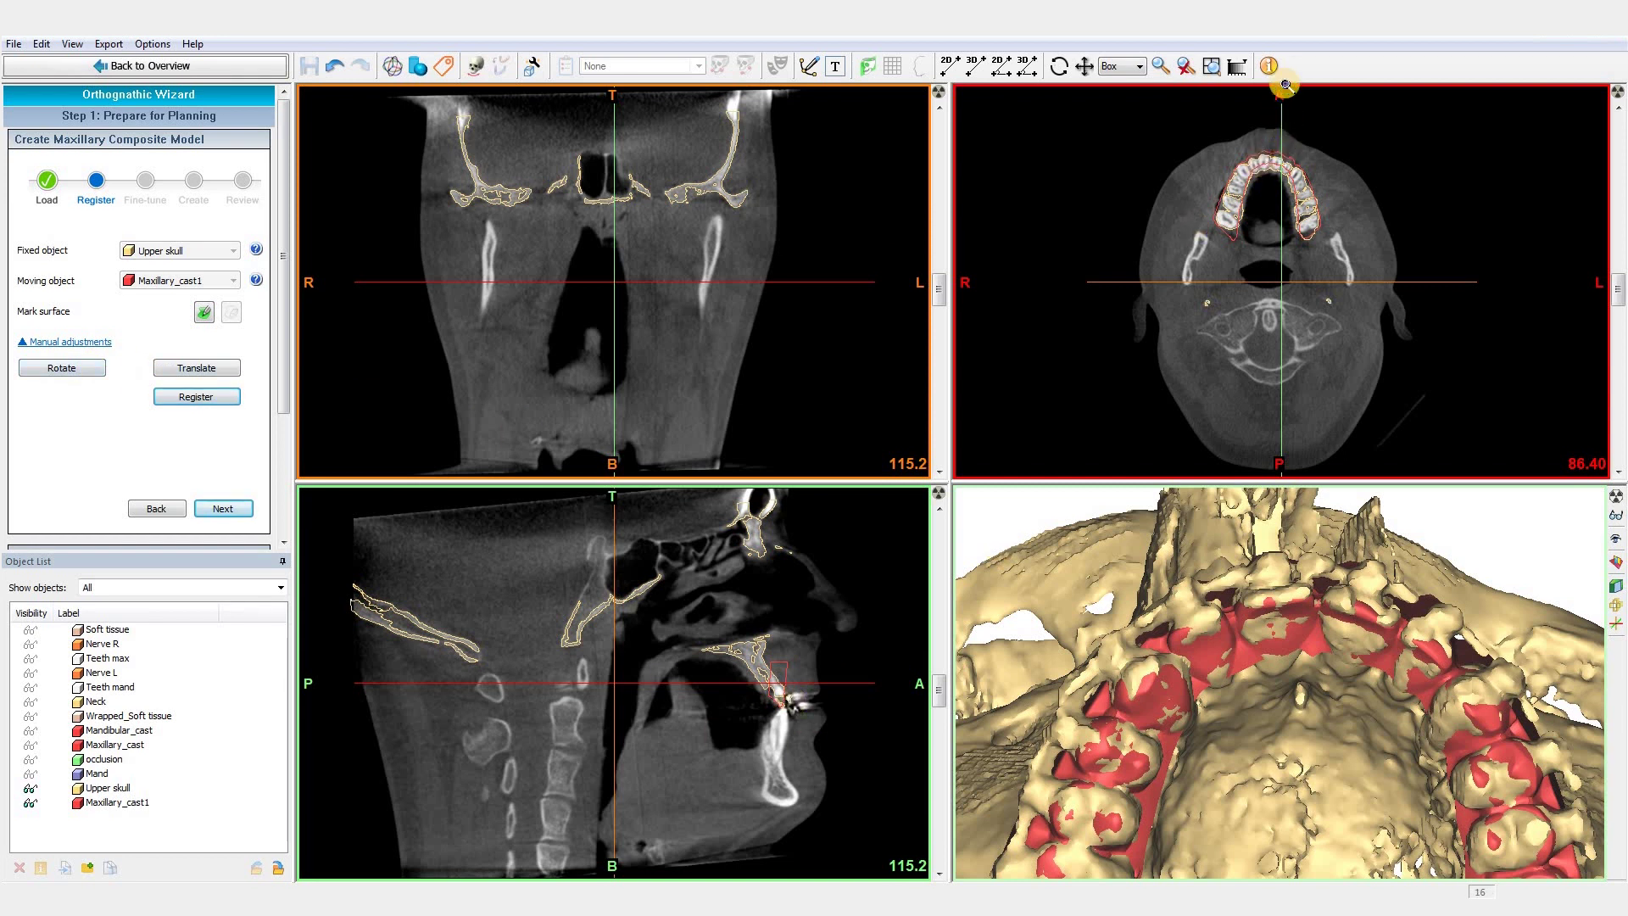
pyautogui.scroll(3, 1258, 161)
pyautogui.scroll(2, 1225, 232)
pyautogui.scroll(2, 1225, 231)
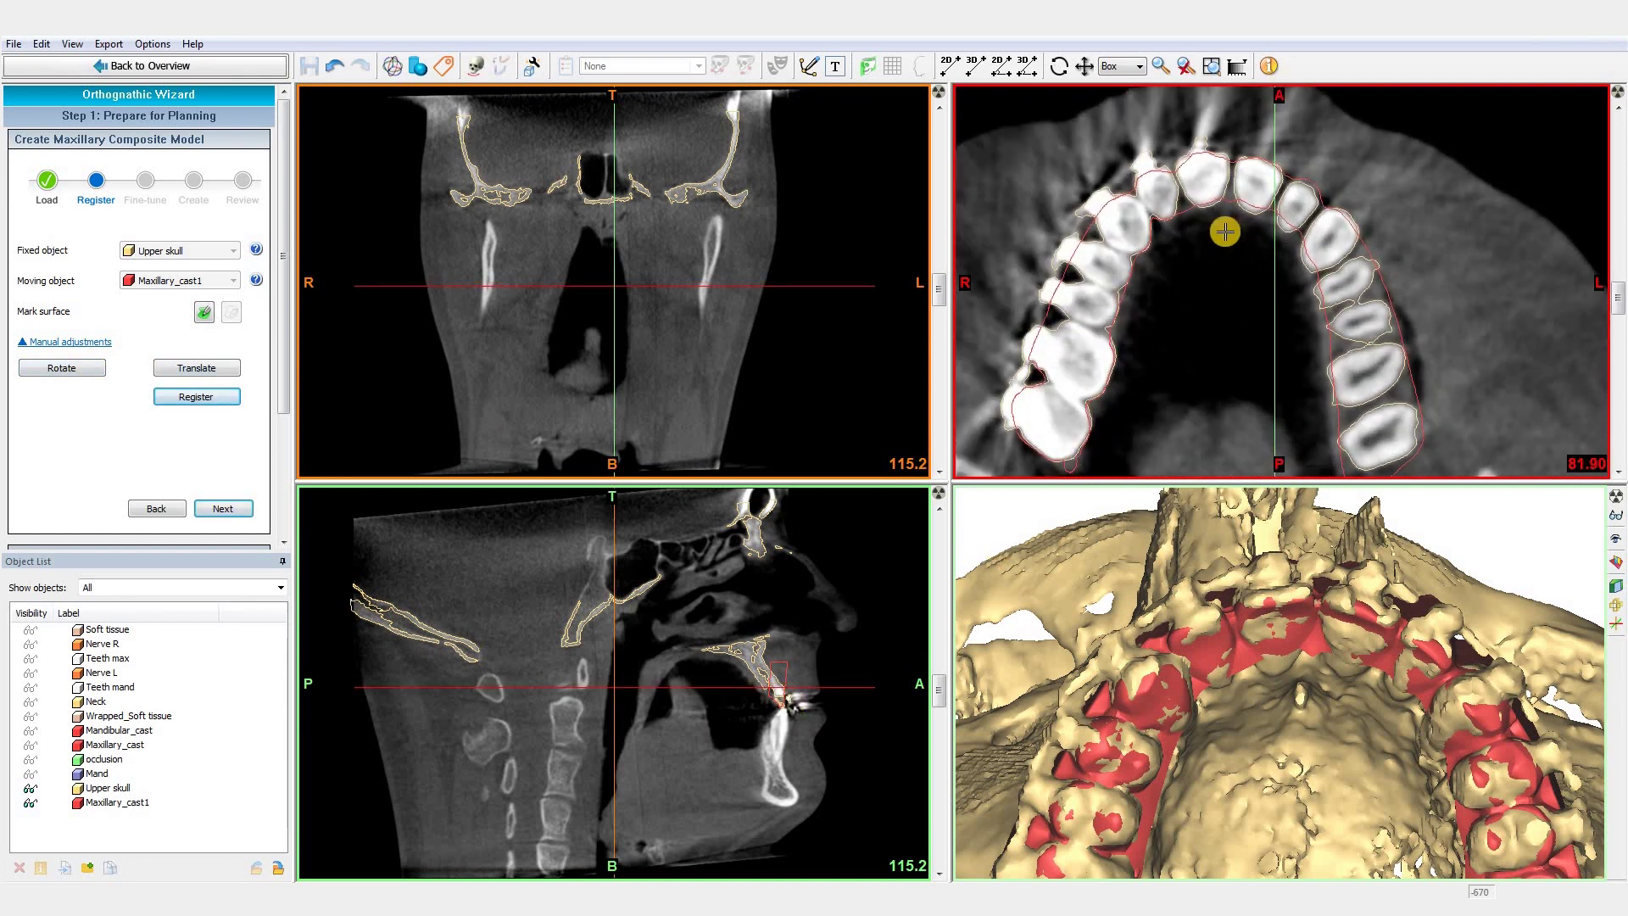
pyautogui.scroll(2, 1225, 232)
pyautogui.scroll(2, 1222, 233)
pyautogui.scroll(1, 1221, 233)
pyautogui.scroll(2, 1220, 233)
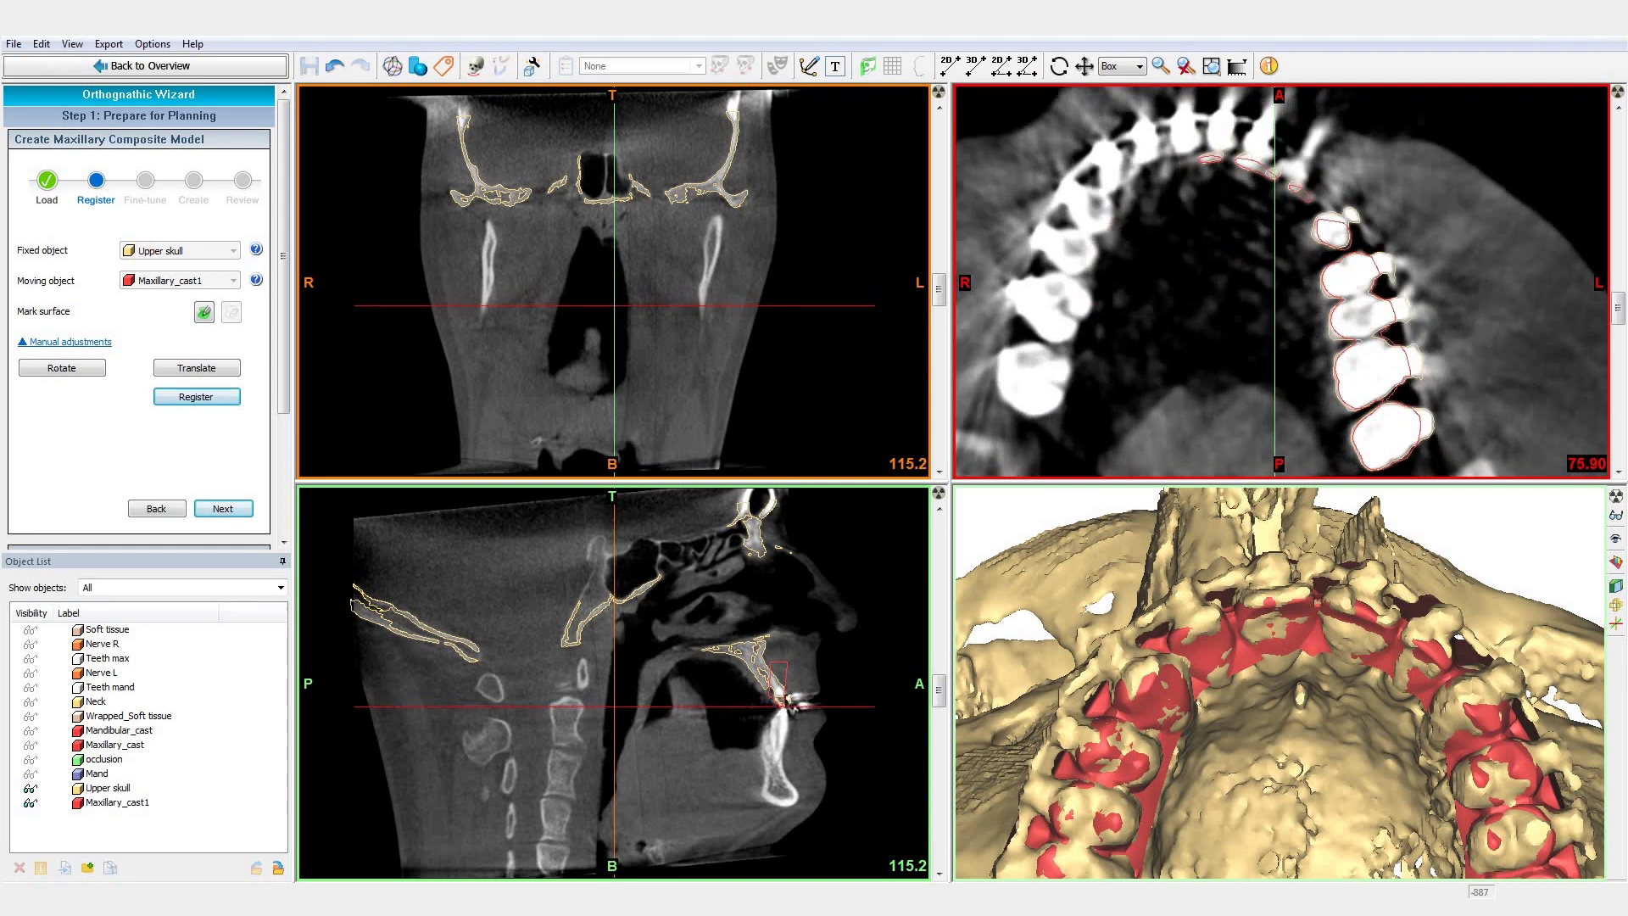
# Shift the cutting block over the teeth, checking it in side view with Upper skull hidden
pyautogui.click(28, 788)
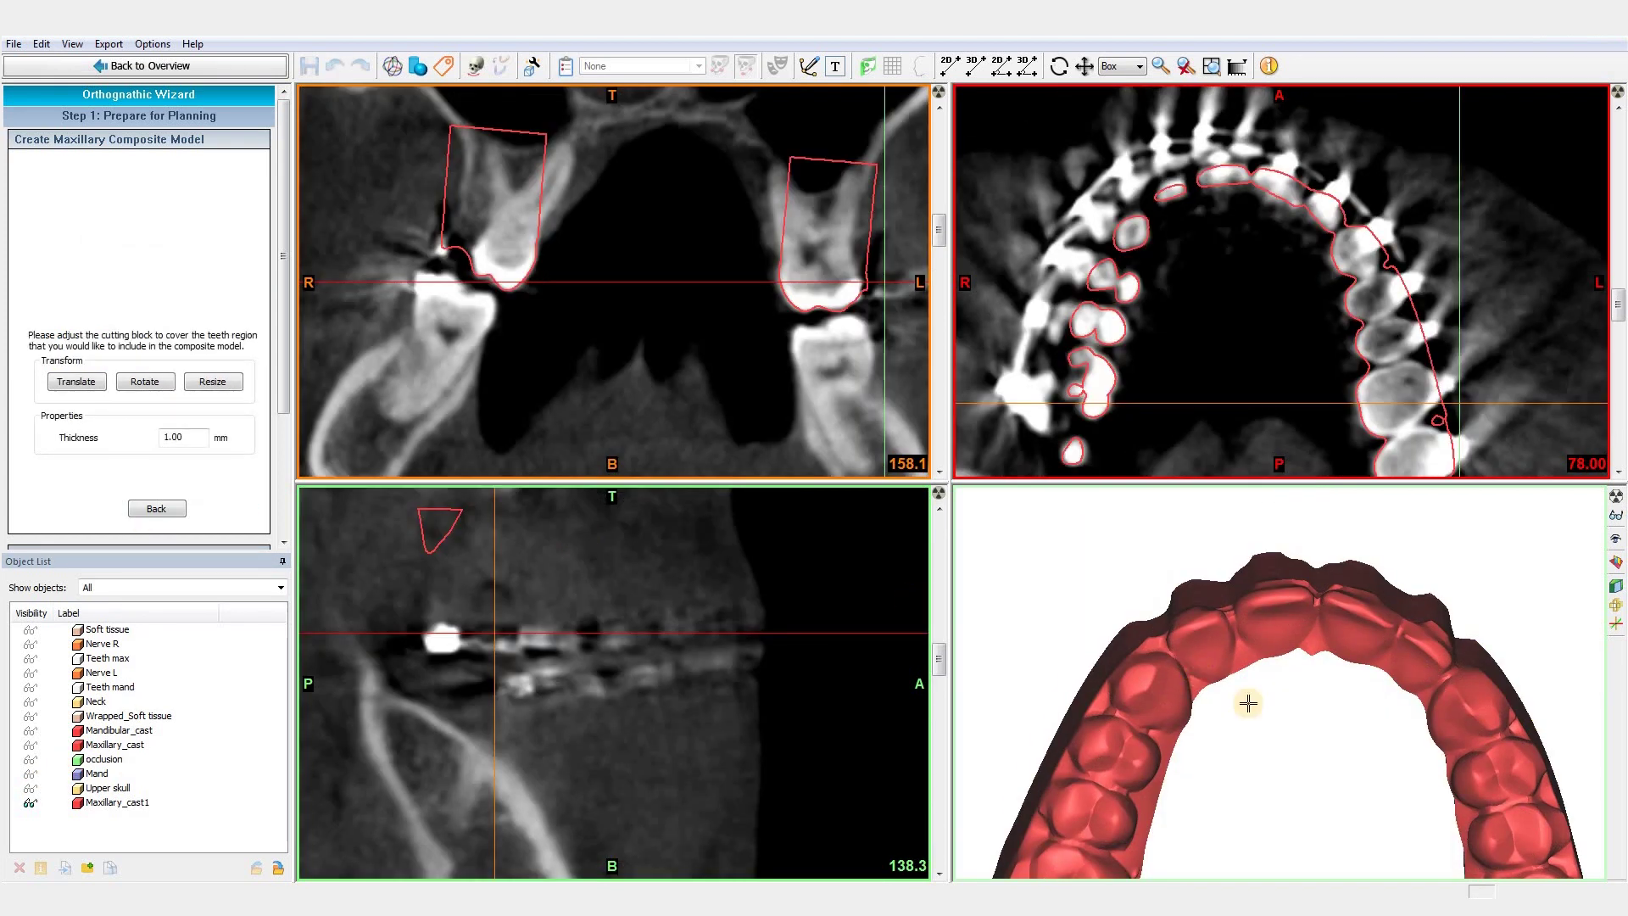
pyautogui.moveTo(1265, 726); pyautogui.dragTo(1272, 603, button='right')
pyautogui.moveTo(1272, 603); pyautogui.dragTo(1272, 712)
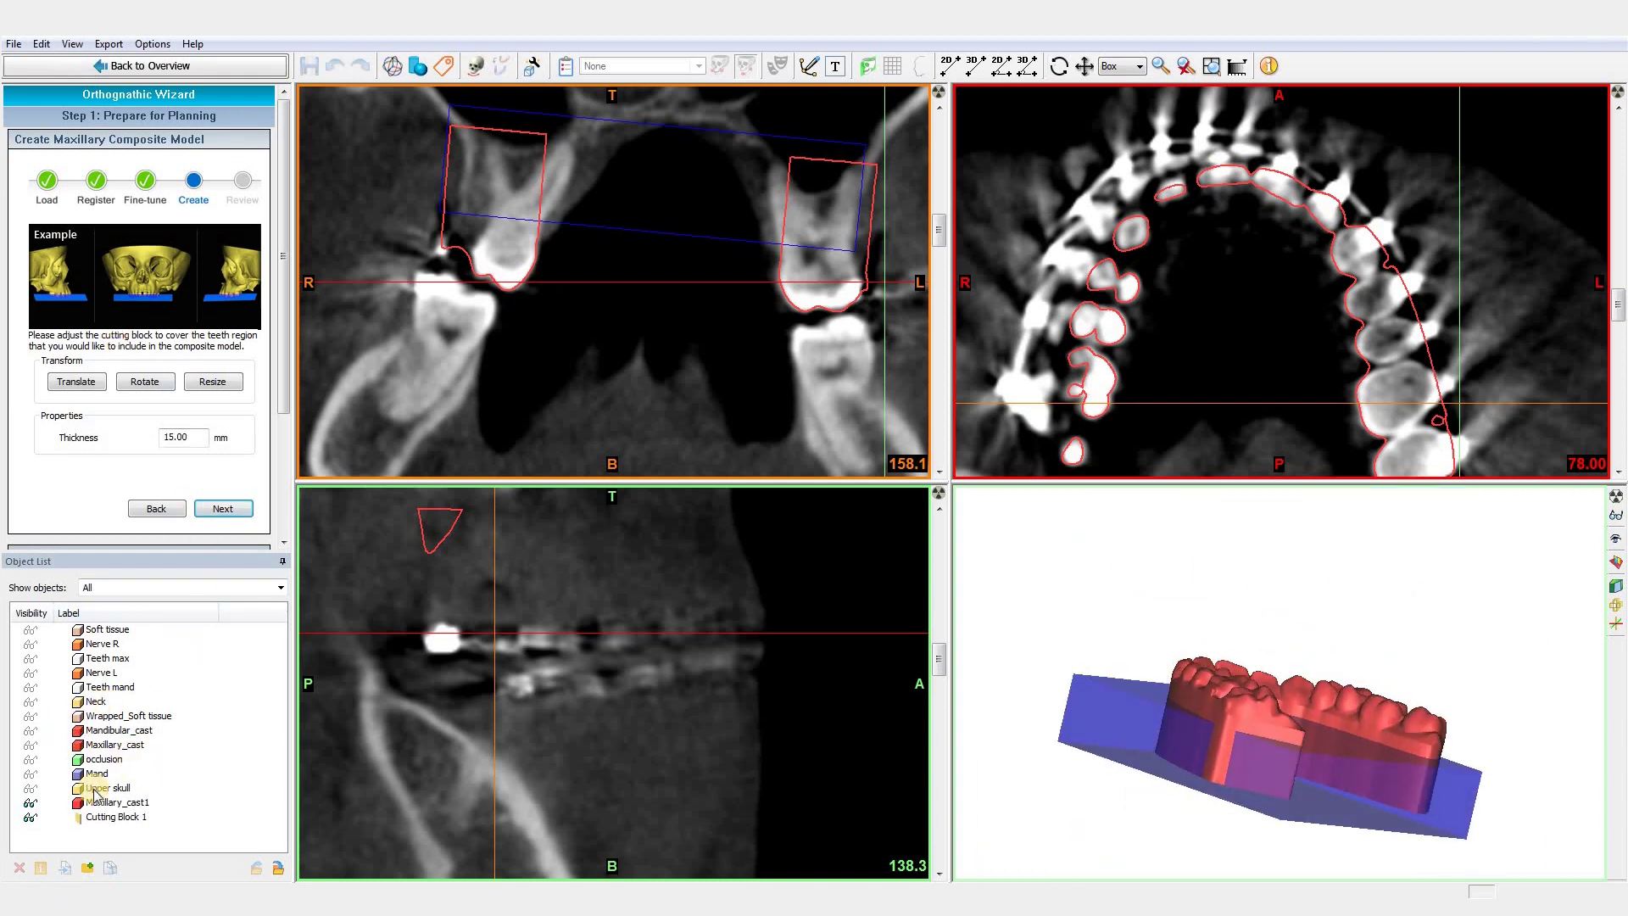
pyautogui.click(31, 789)
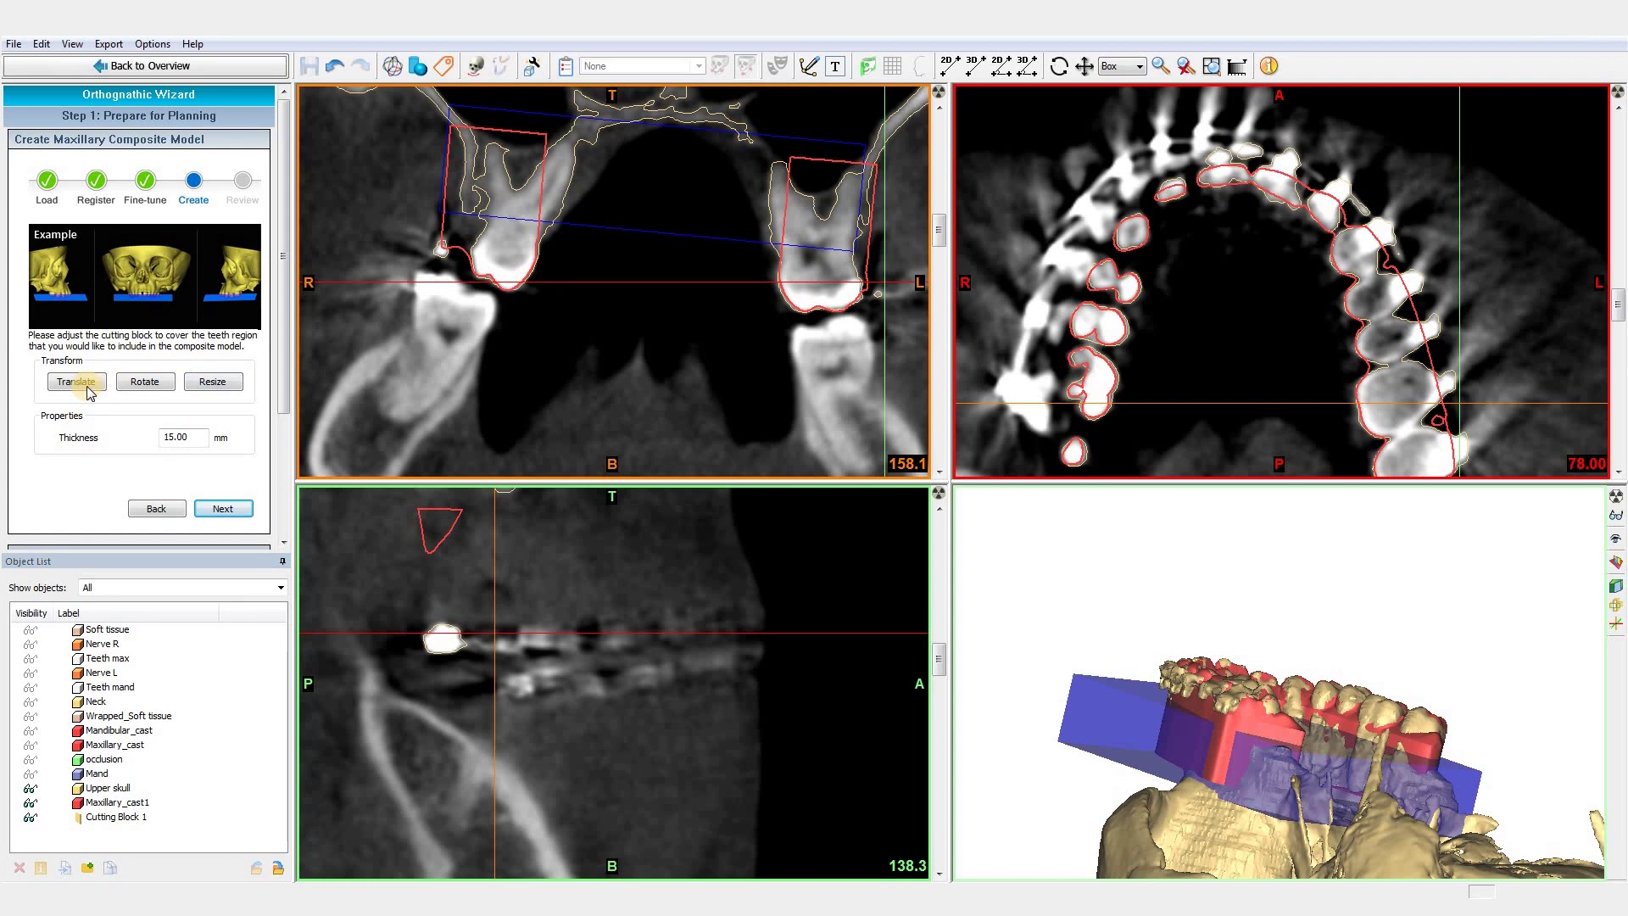
pyautogui.click(1136, 745)
pyautogui.moveTo(1136, 744)
pyautogui.mouseDown()
pyautogui.moveTo(1219, 798)
pyautogui.moveTo(1115, 732)
pyautogui.mouseUp()
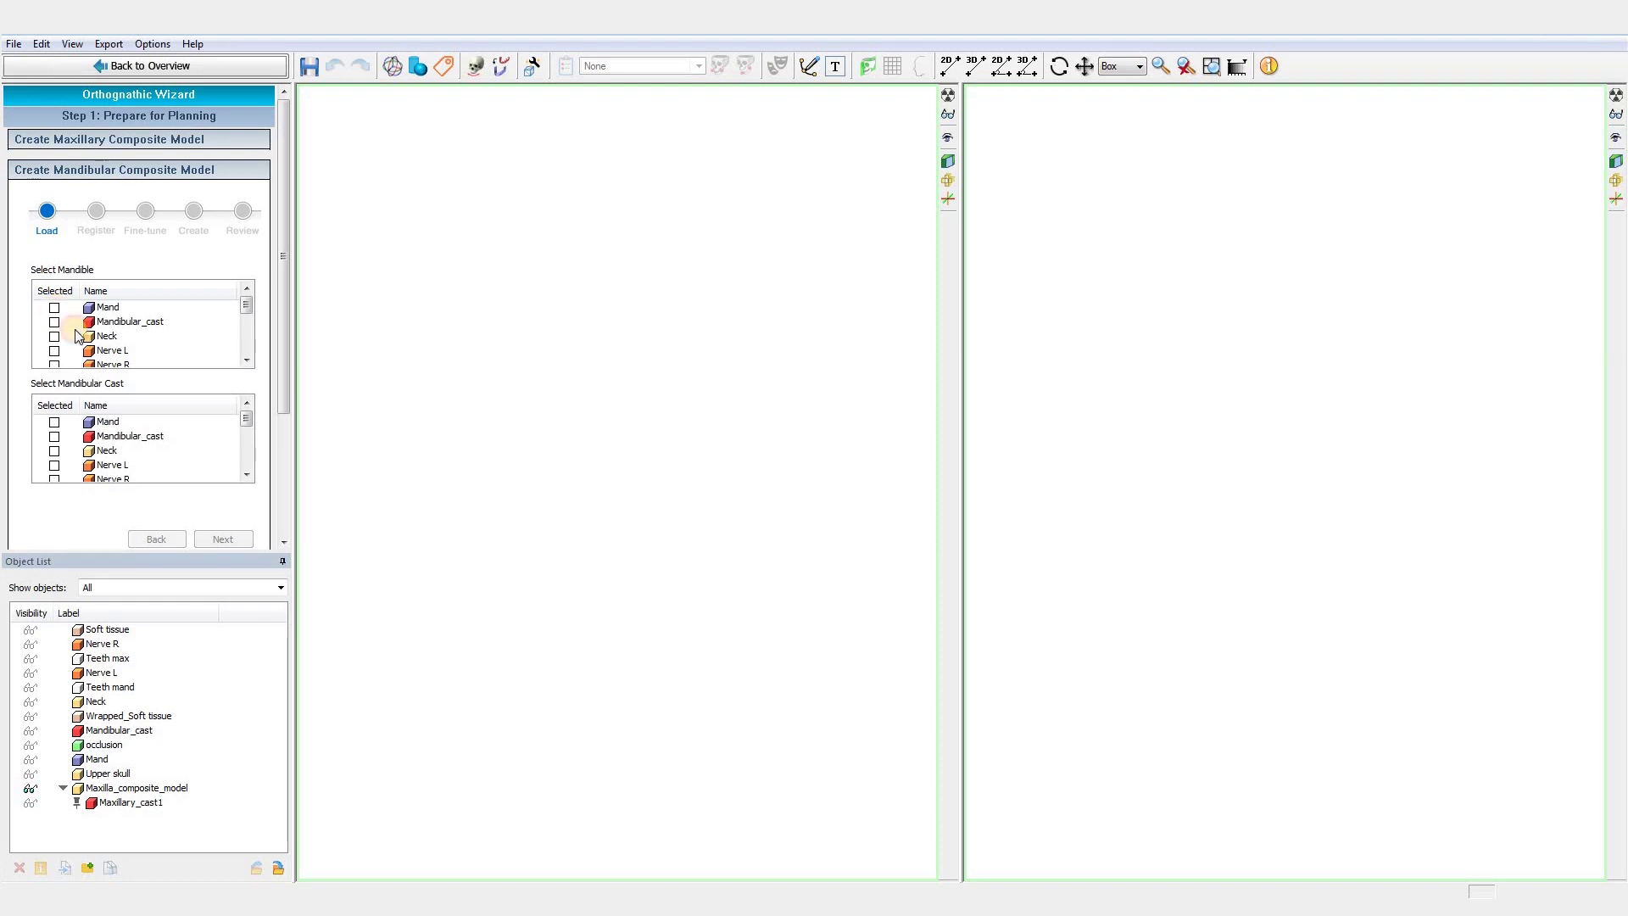
# Choose Mand as the mandible and Mandibular_cast as its cast, then advance to registration
pyautogui.click(54, 307)
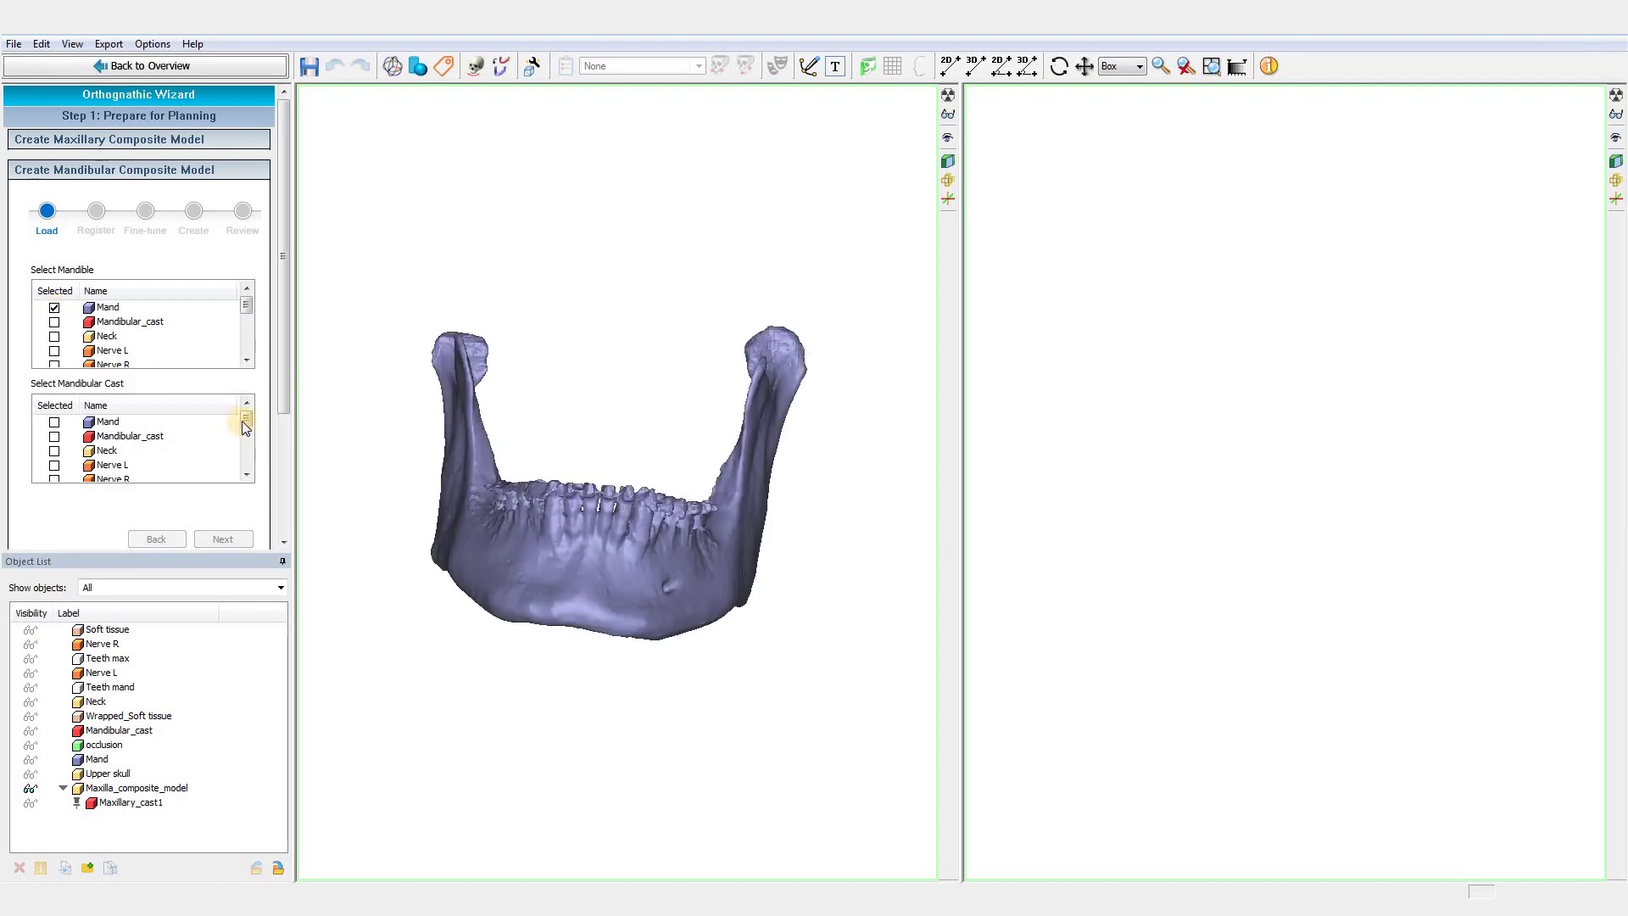
pyautogui.click(53, 421)
pyautogui.click(223, 538)
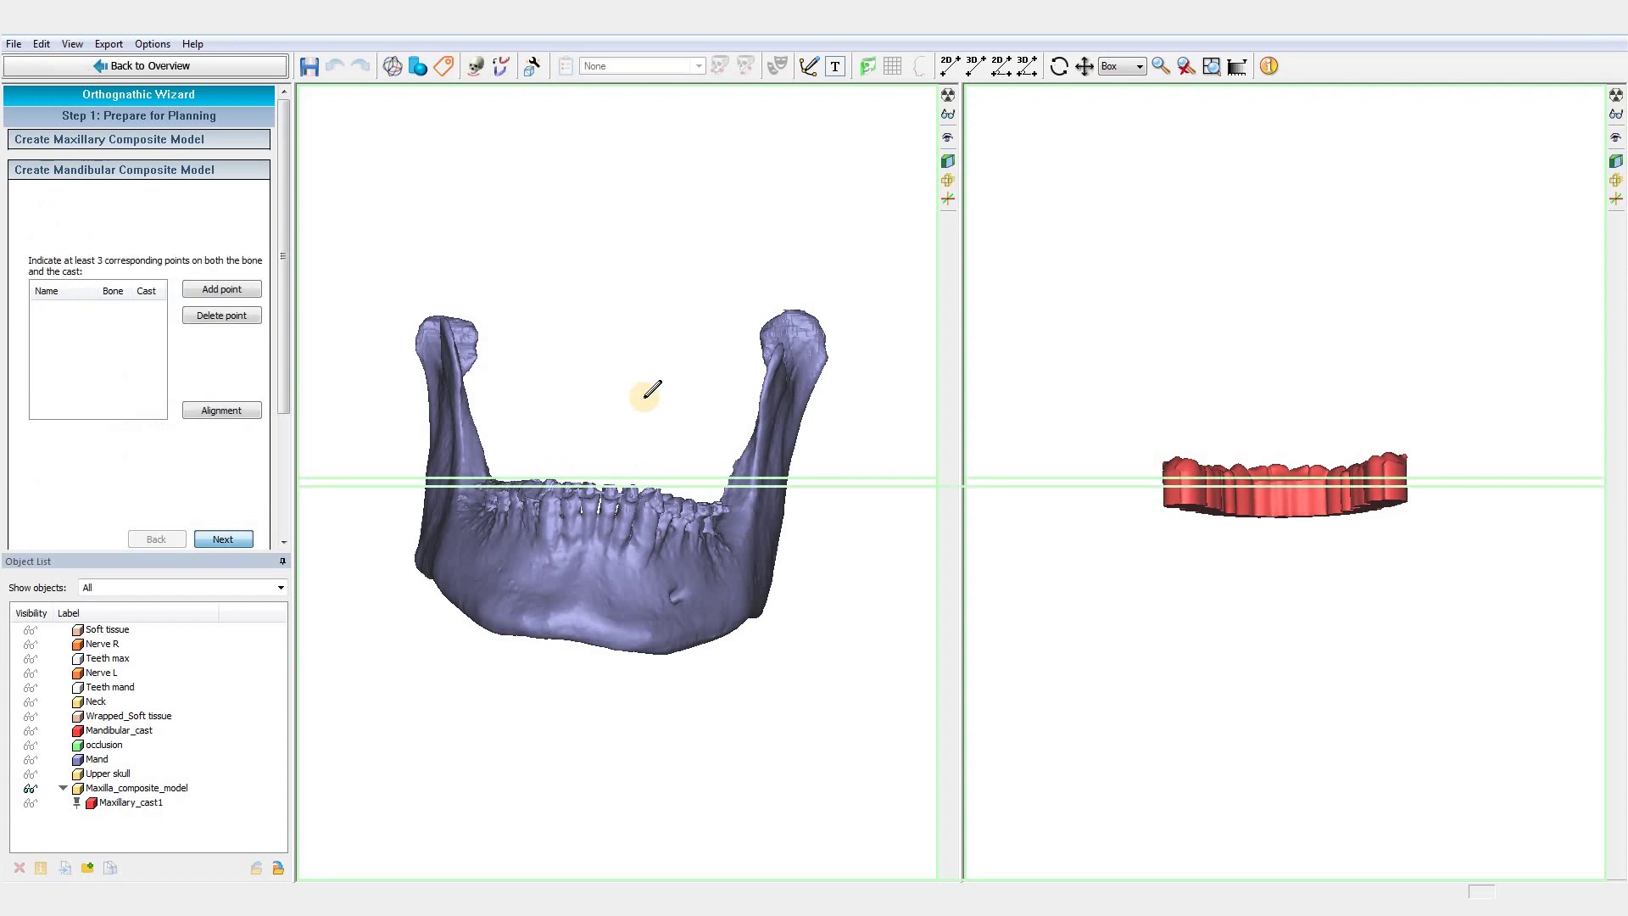
# Place three matching point pairs on the mandible and Mandibular_cast teeth
pyautogui.moveTo(392, 388); pyautogui.dragTo(1238, 254, button='right')
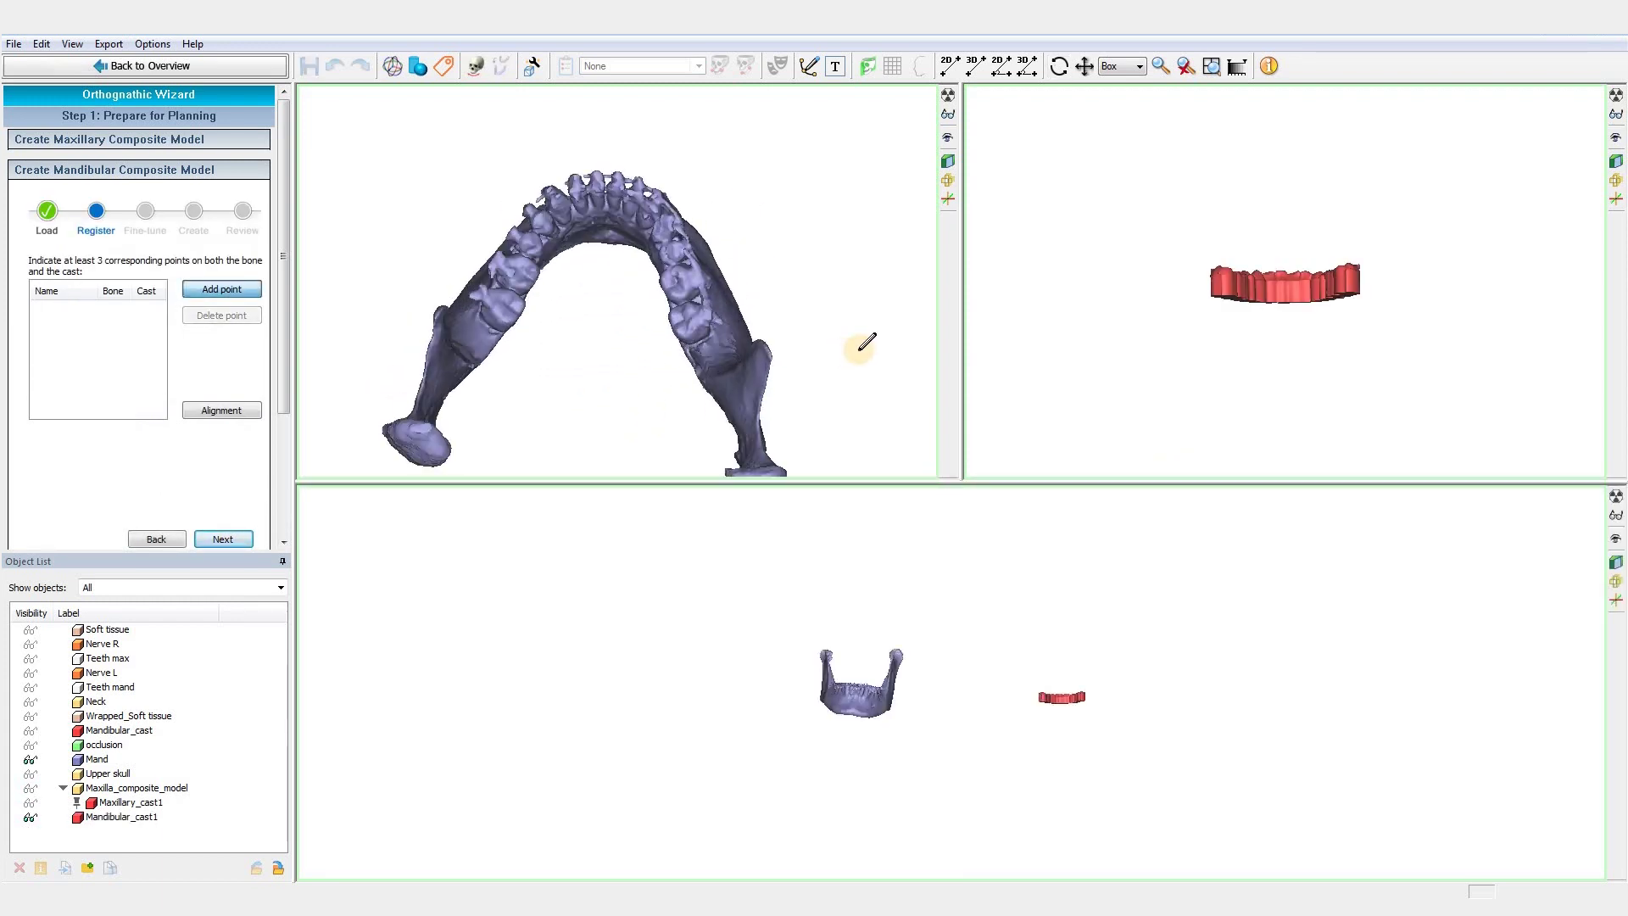
pyautogui.scroll(3, 1237, 253)
pyautogui.moveTo(1233, 399); pyautogui.dragTo(1232, 225, button='right')
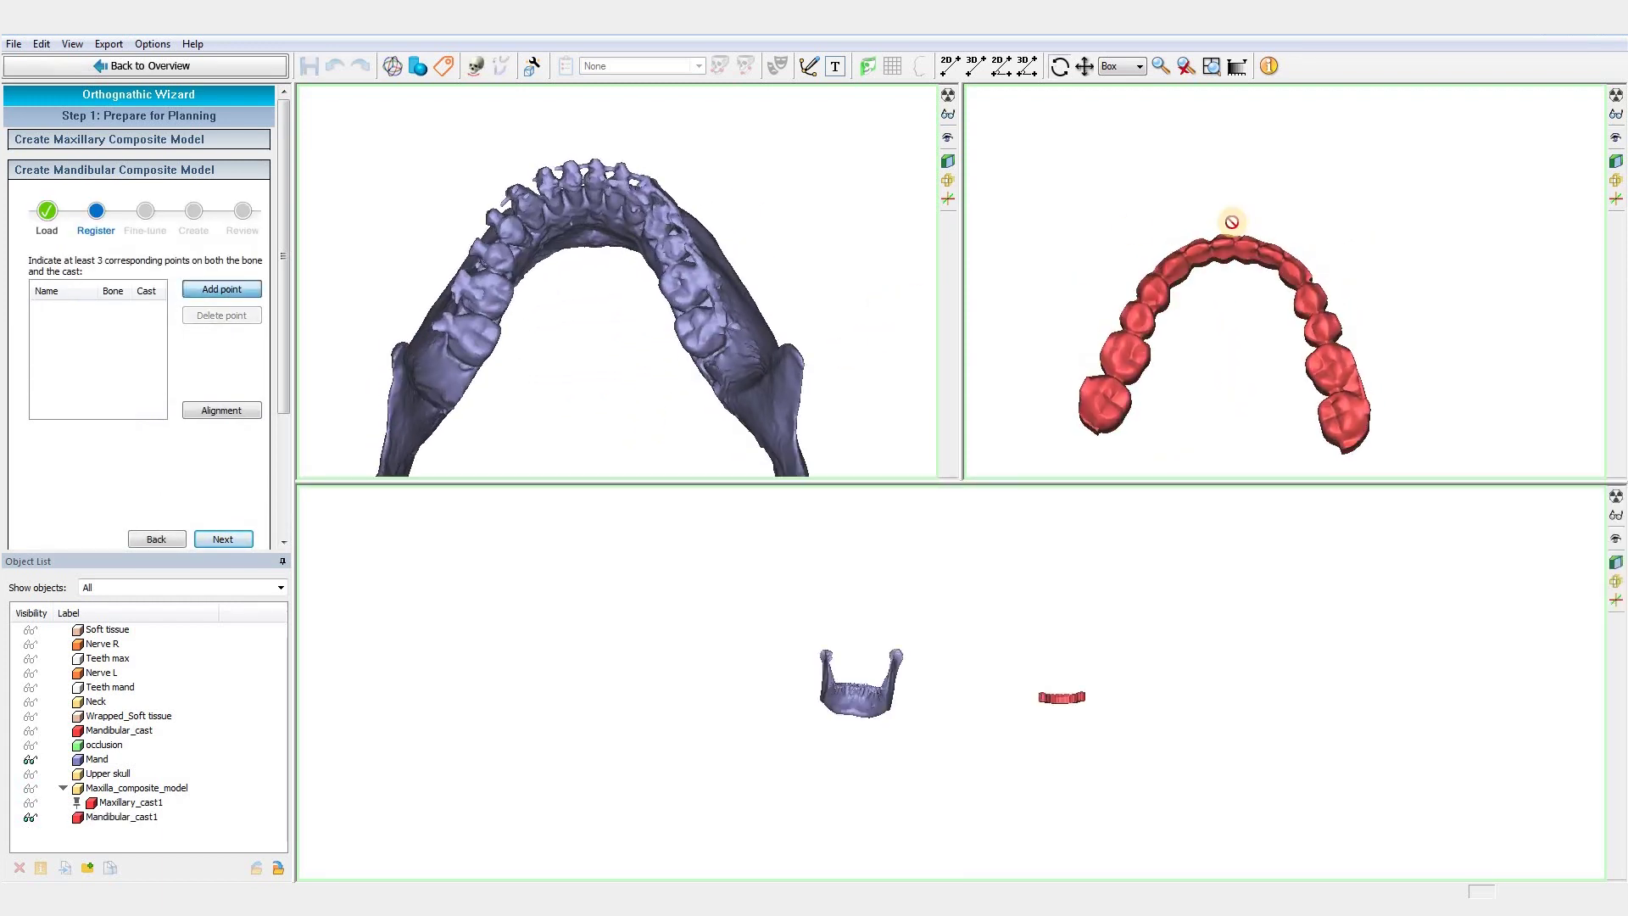
pyautogui.scroll(3, 1232, 226)
pyautogui.scroll(3, 635, 258)
pyautogui.scroll(2, 436, 267)
pyautogui.scroll(2, 418, 284)
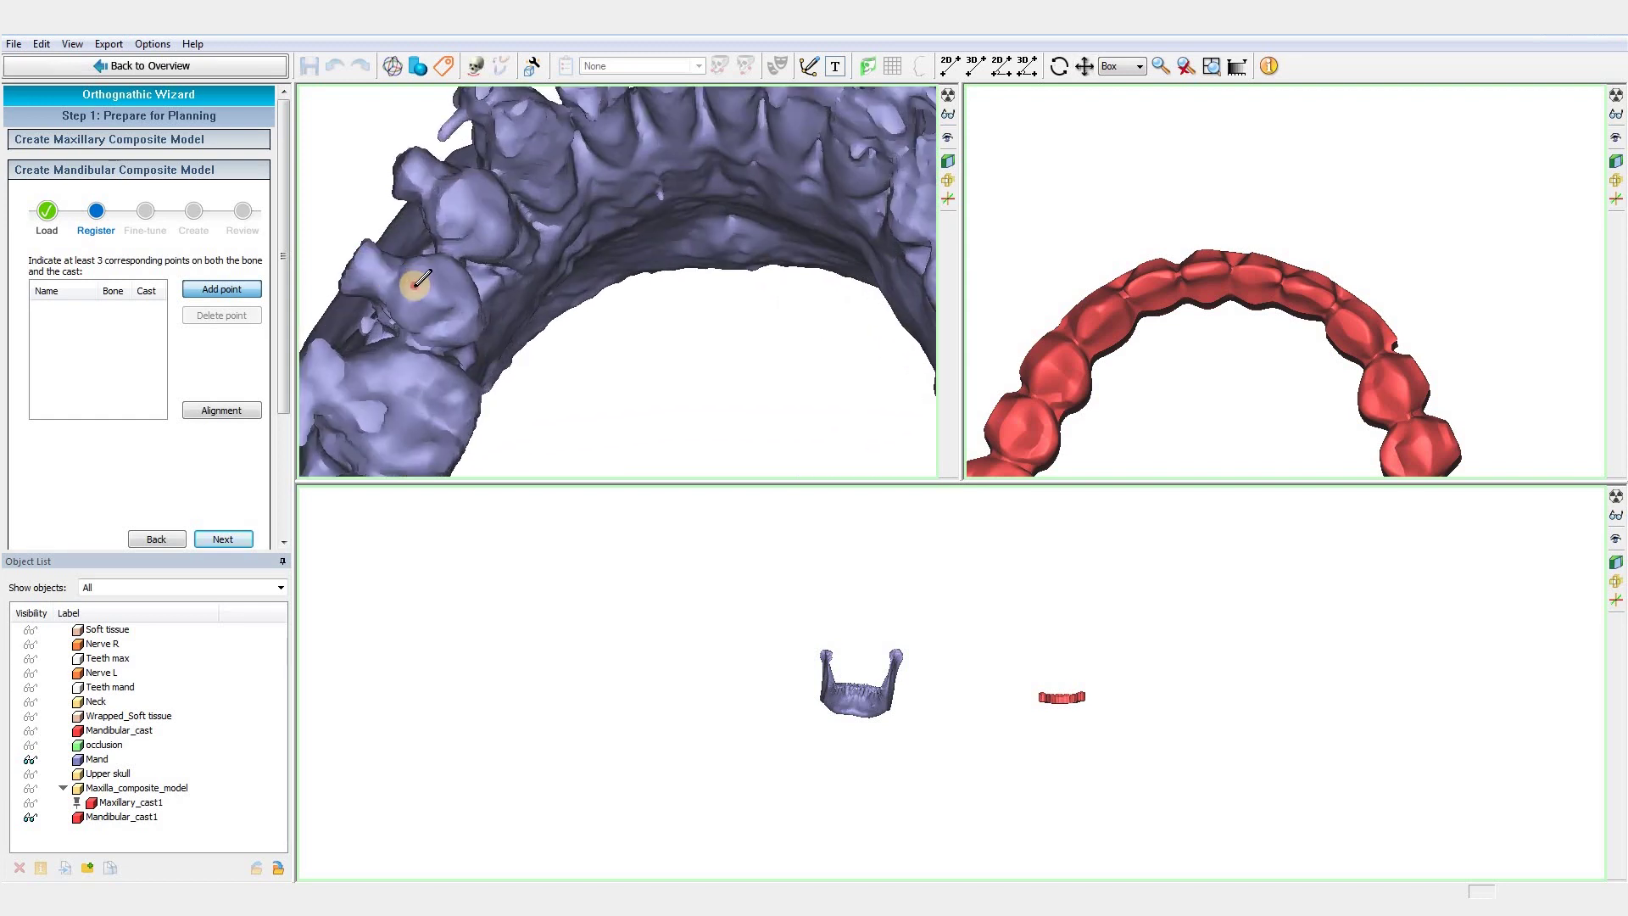
pyautogui.scroll(2, 1163, 319)
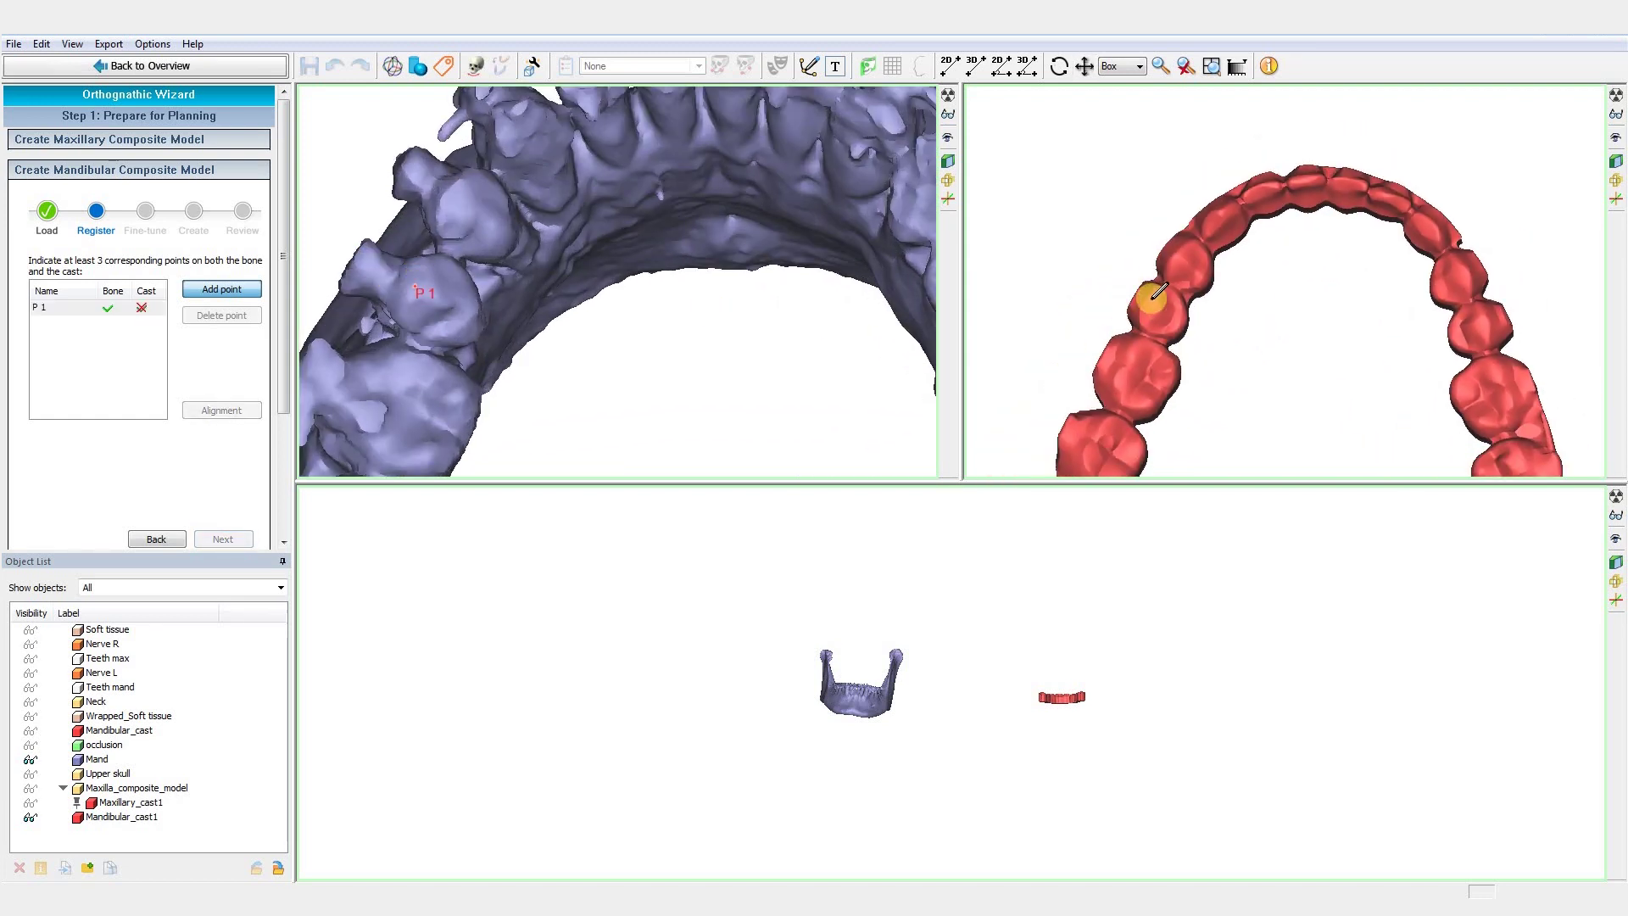
pyautogui.scroll(2, 1149, 292)
pyautogui.click(831, 285)
pyautogui.scroll(-2, 773, 247)
pyautogui.scroll(2, 764, 360)
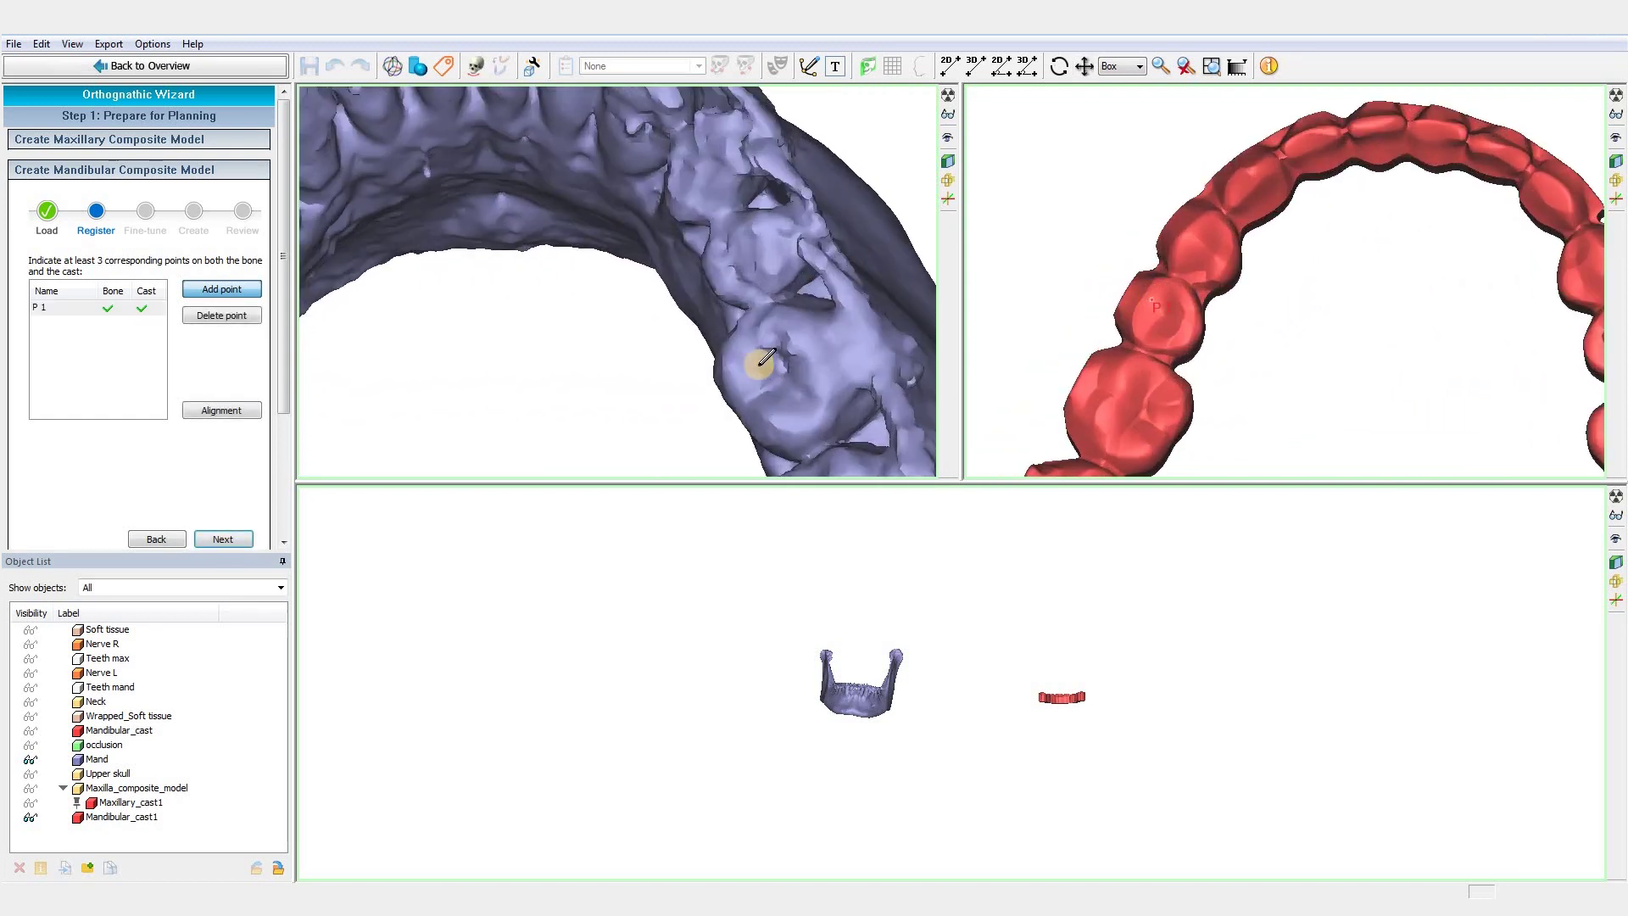
pyautogui.click(728, 365)
pyautogui.scroll(-2, 1387, 324)
pyautogui.scroll(2, 1356, 320)
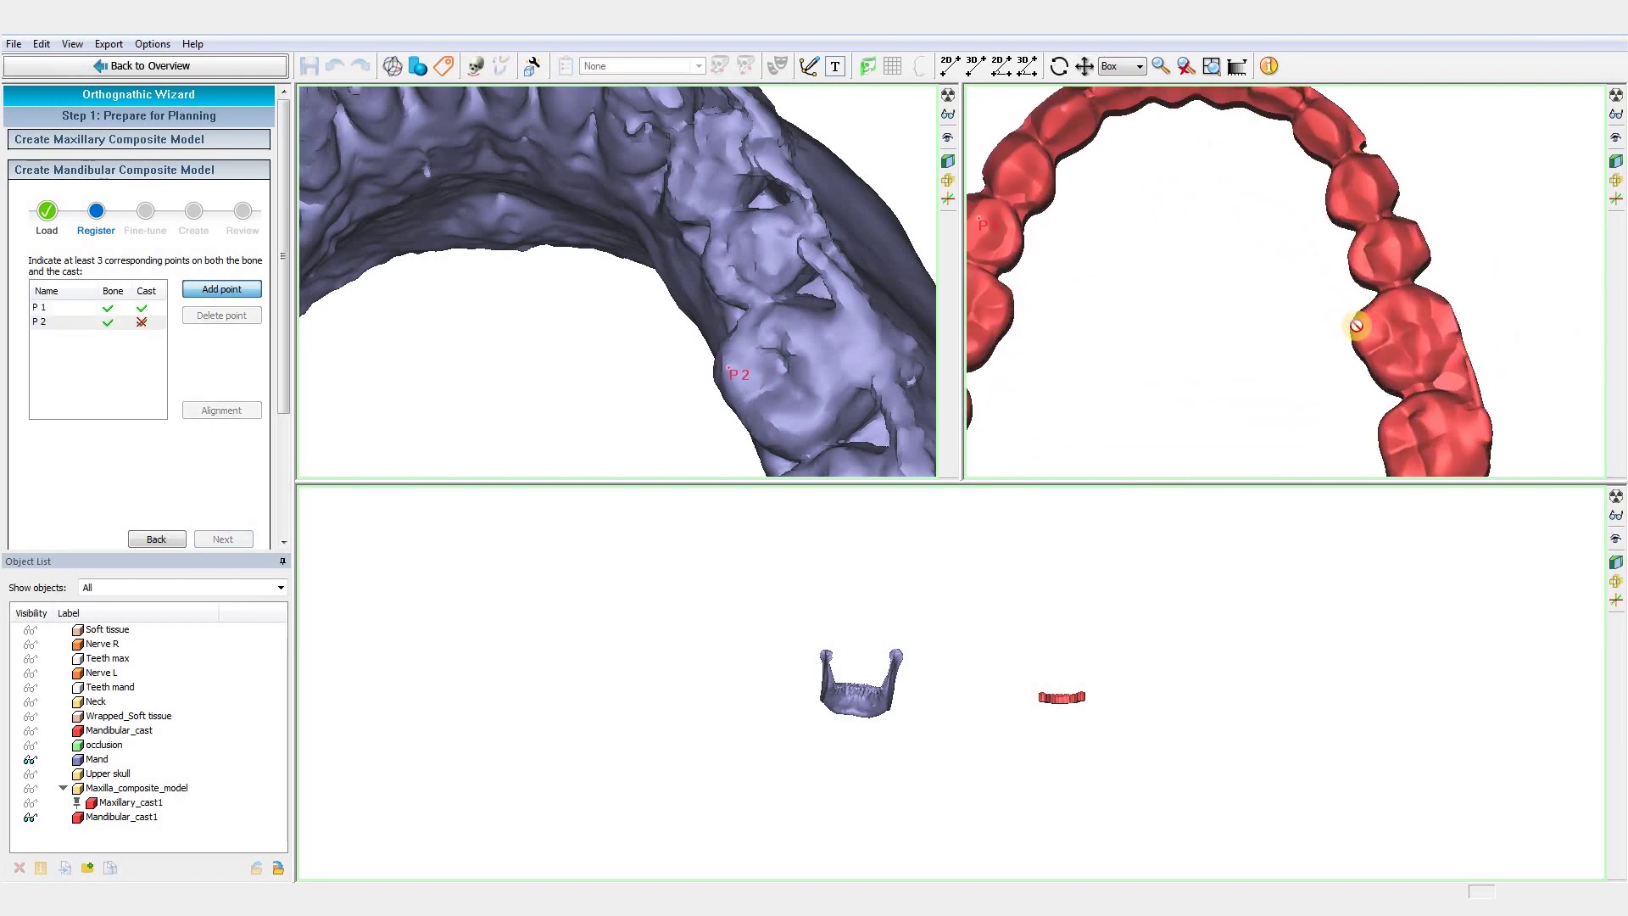
pyautogui.click(1356, 323)
pyautogui.moveTo(652, 240); pyautogui.dragTo(647, 292, button='right')
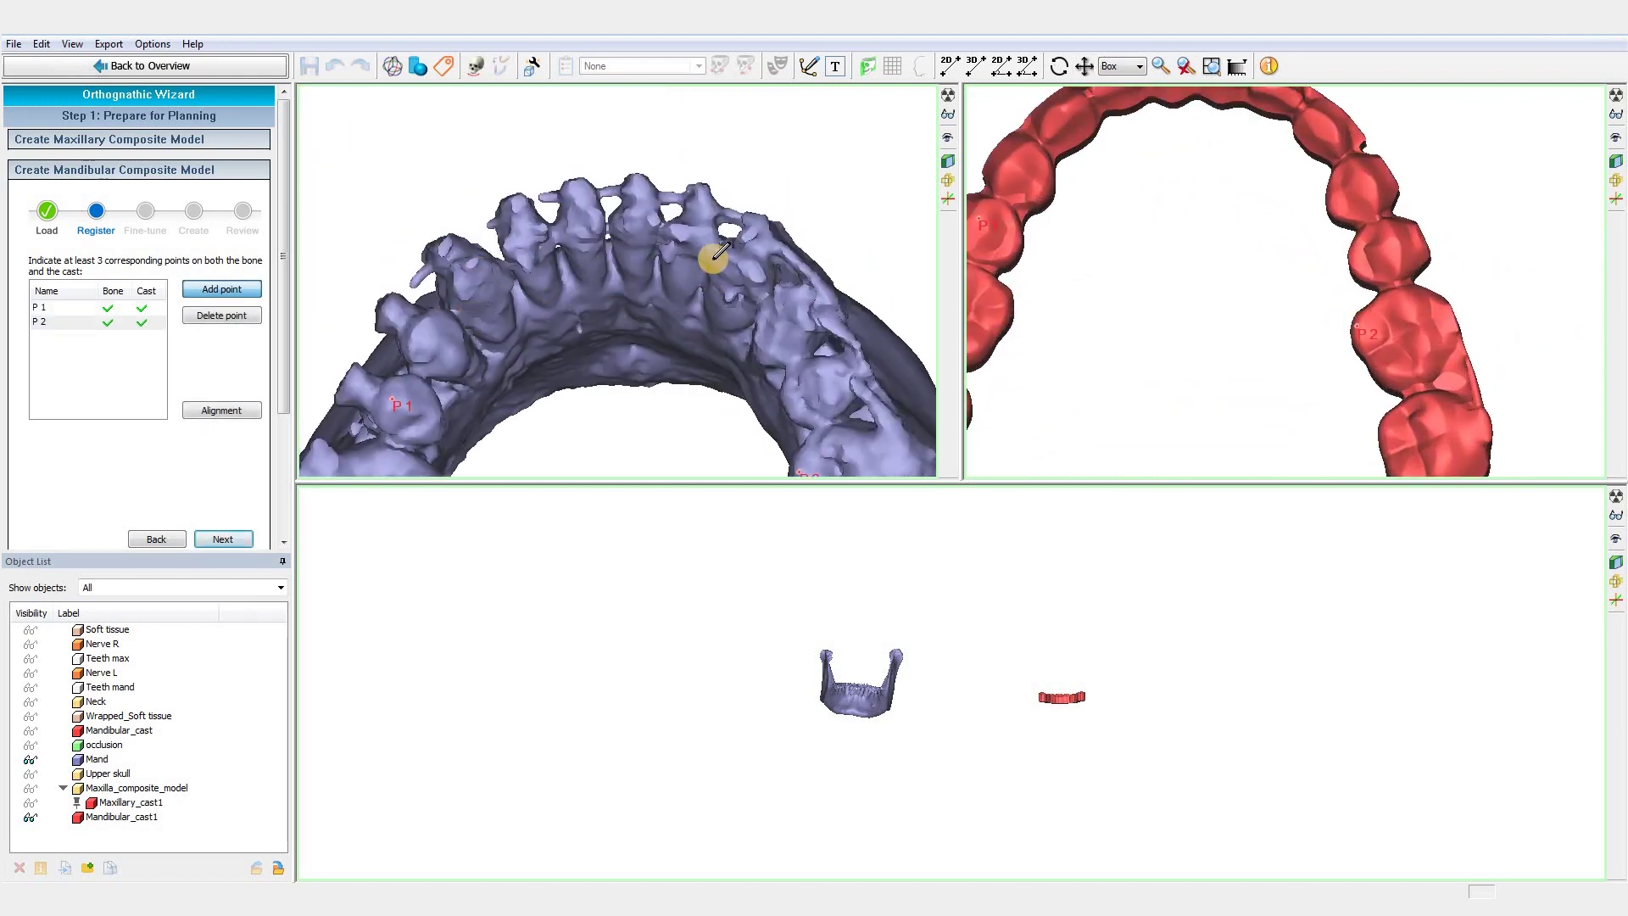
pyautogui.scroll(2, 608, 213)
pyautogui.click(601, 213)
pyautogui.scroll(-2, 1247, 218)
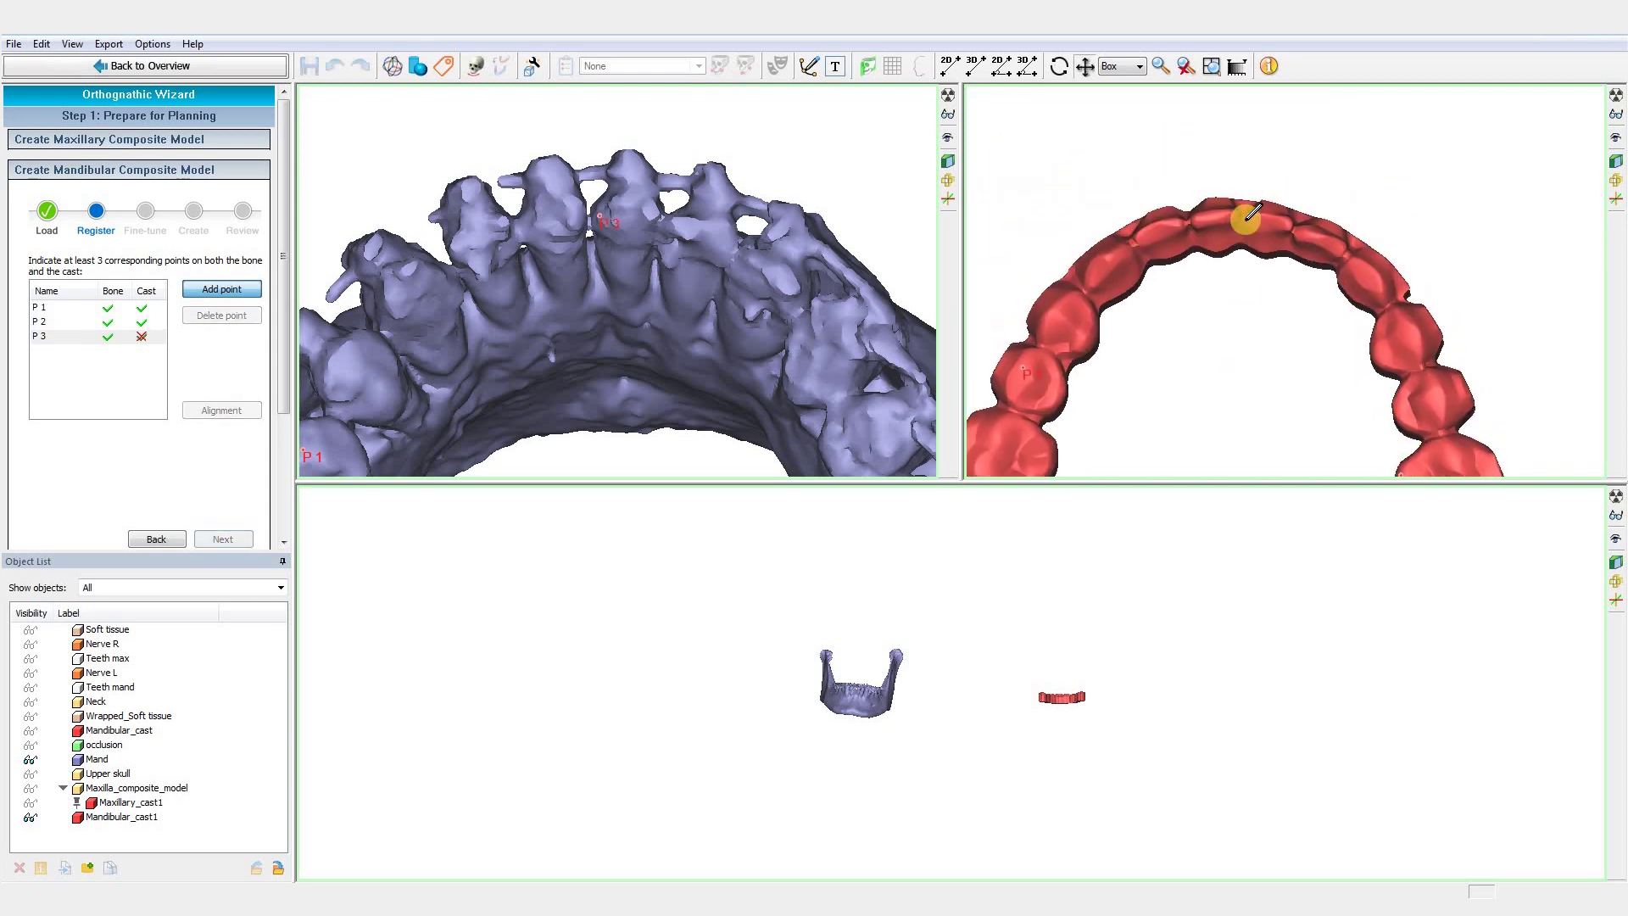
pyautogui.scroll(2, 1260, 209)
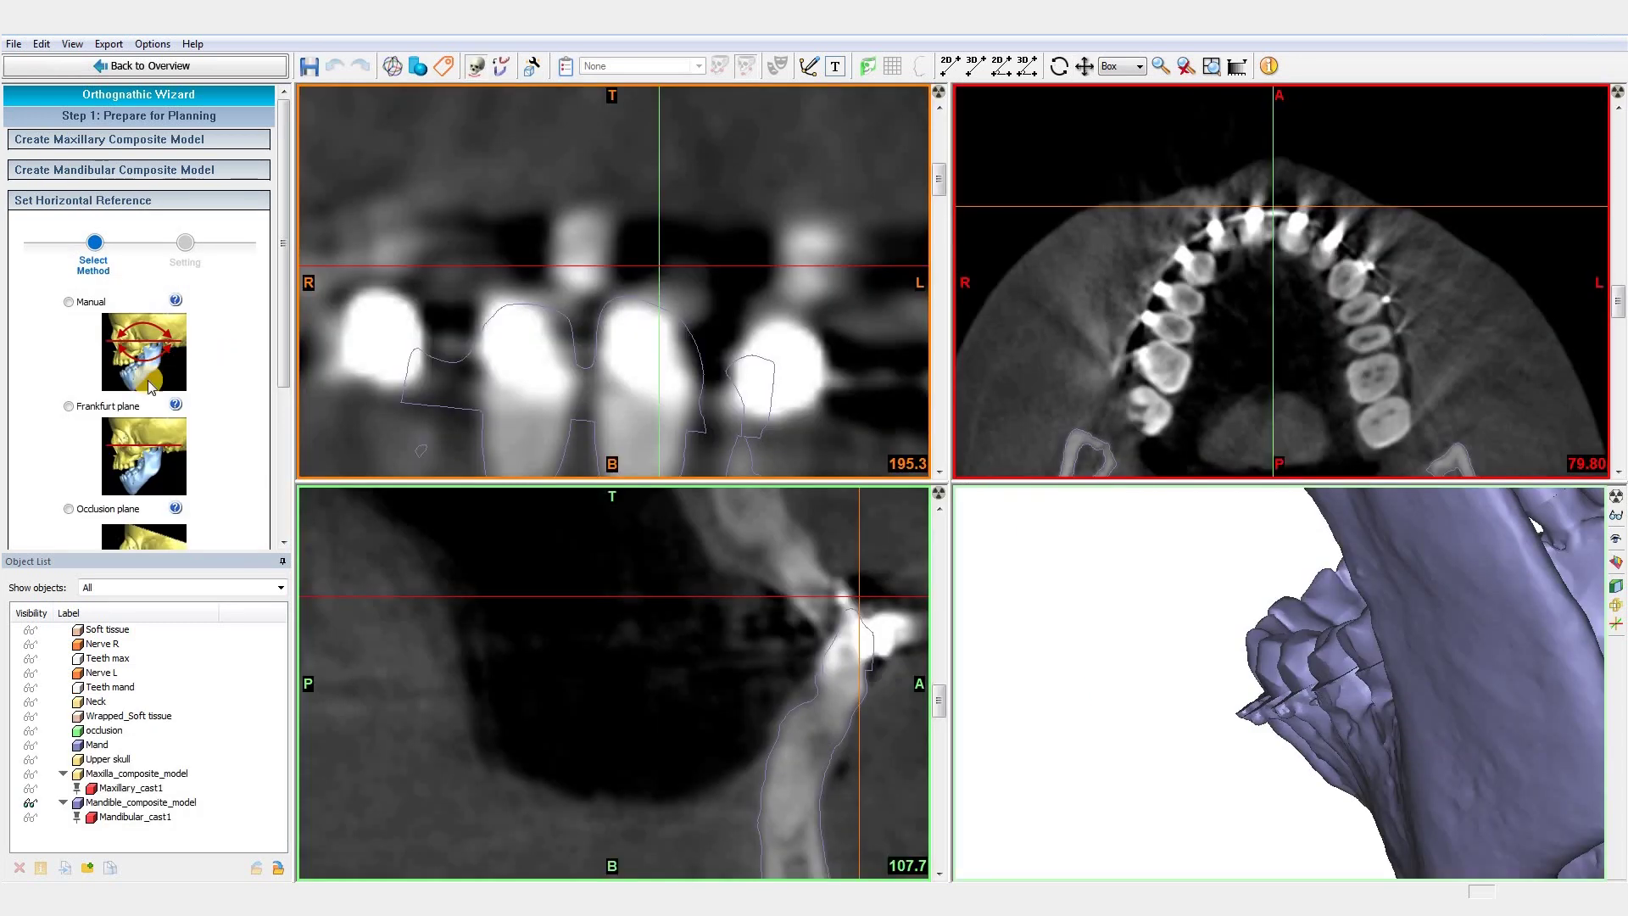
# Pick the Frankfurt plane reference, continue to landmarks, and hide Mand from the 3D view
pyautogui.click(73, 405)
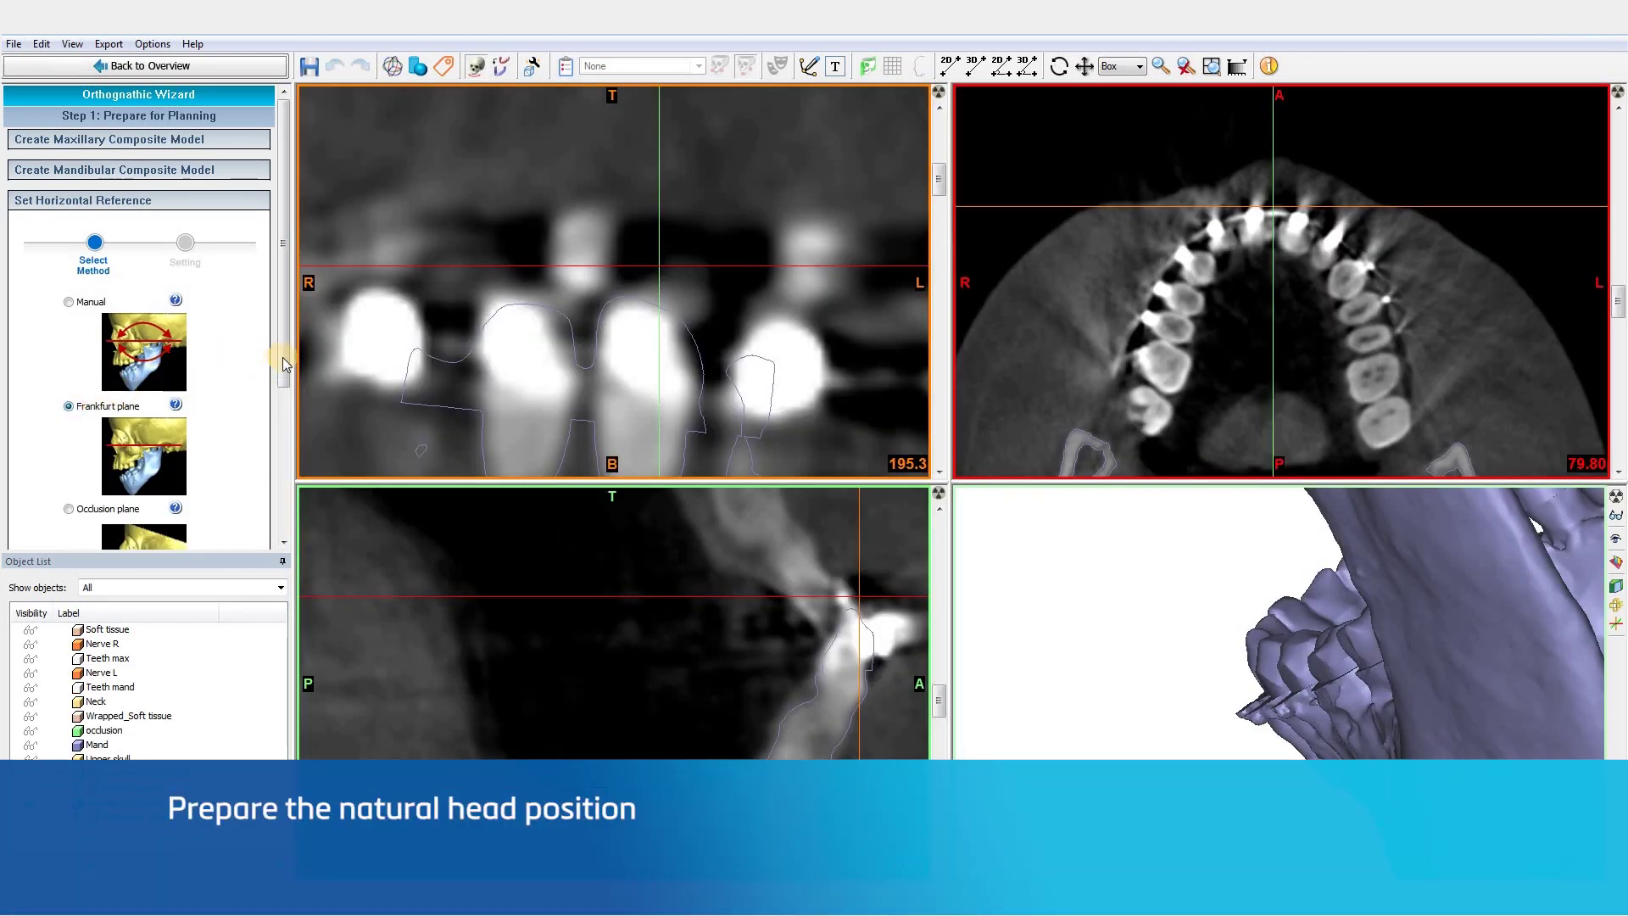
pyautogui.scroll(-3, 261, 440)
pyautogui.click(233, 480)
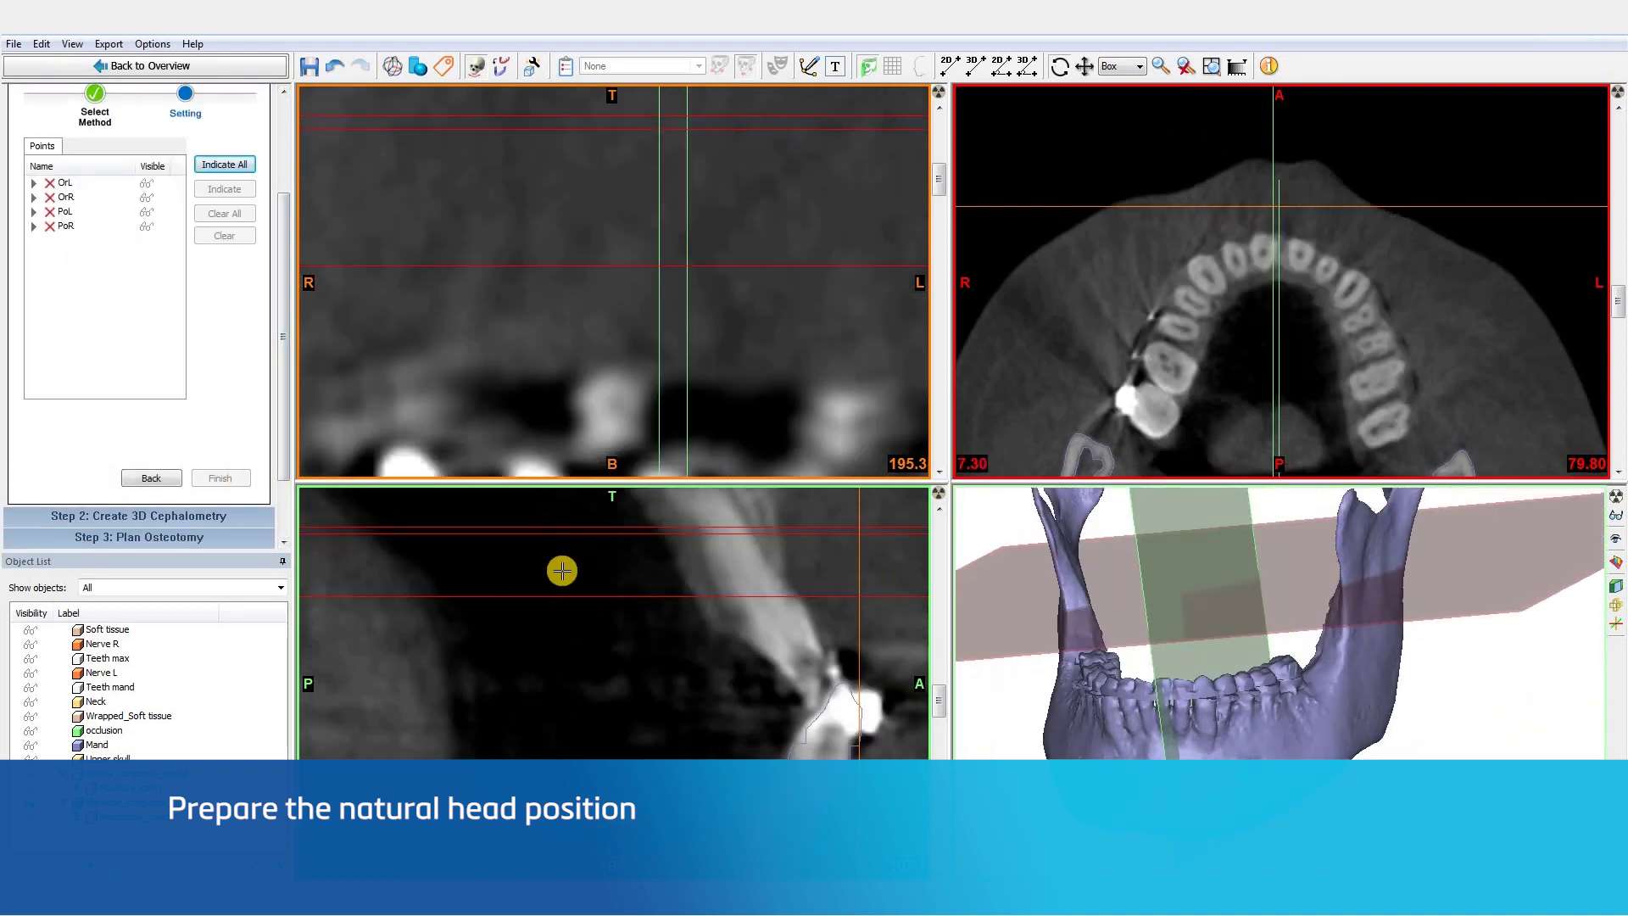
pyautogui.click(30, 780)
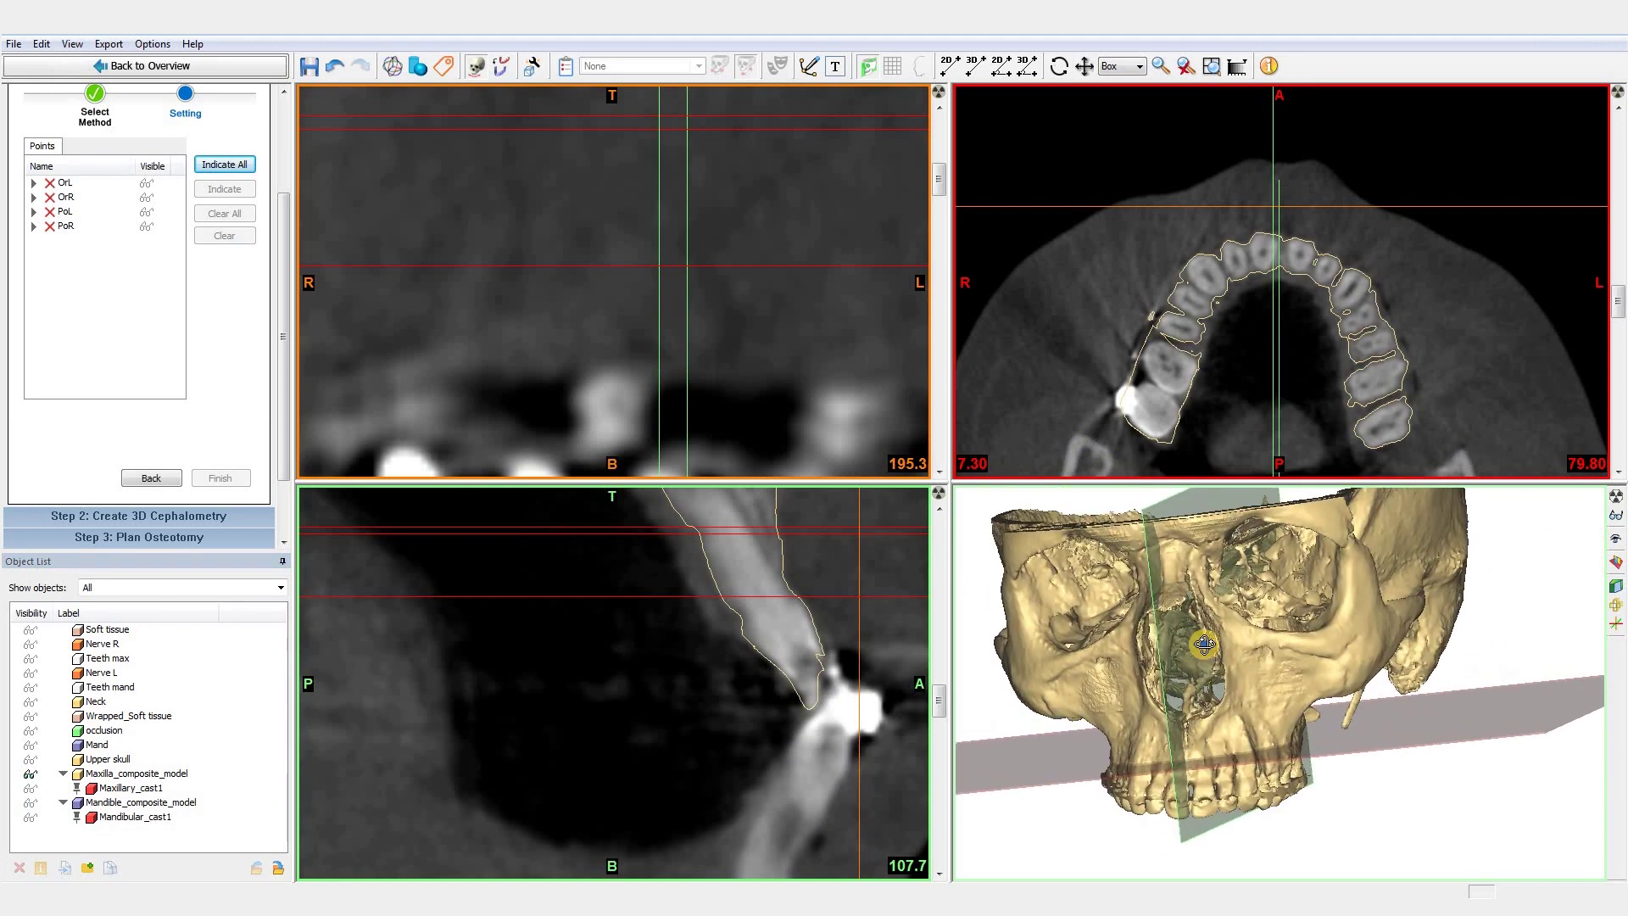
# Place the orbitale landmarks OrL, OrR and porion landmarks PoL, PoR on the skull
pyautogui.click(229, 167)
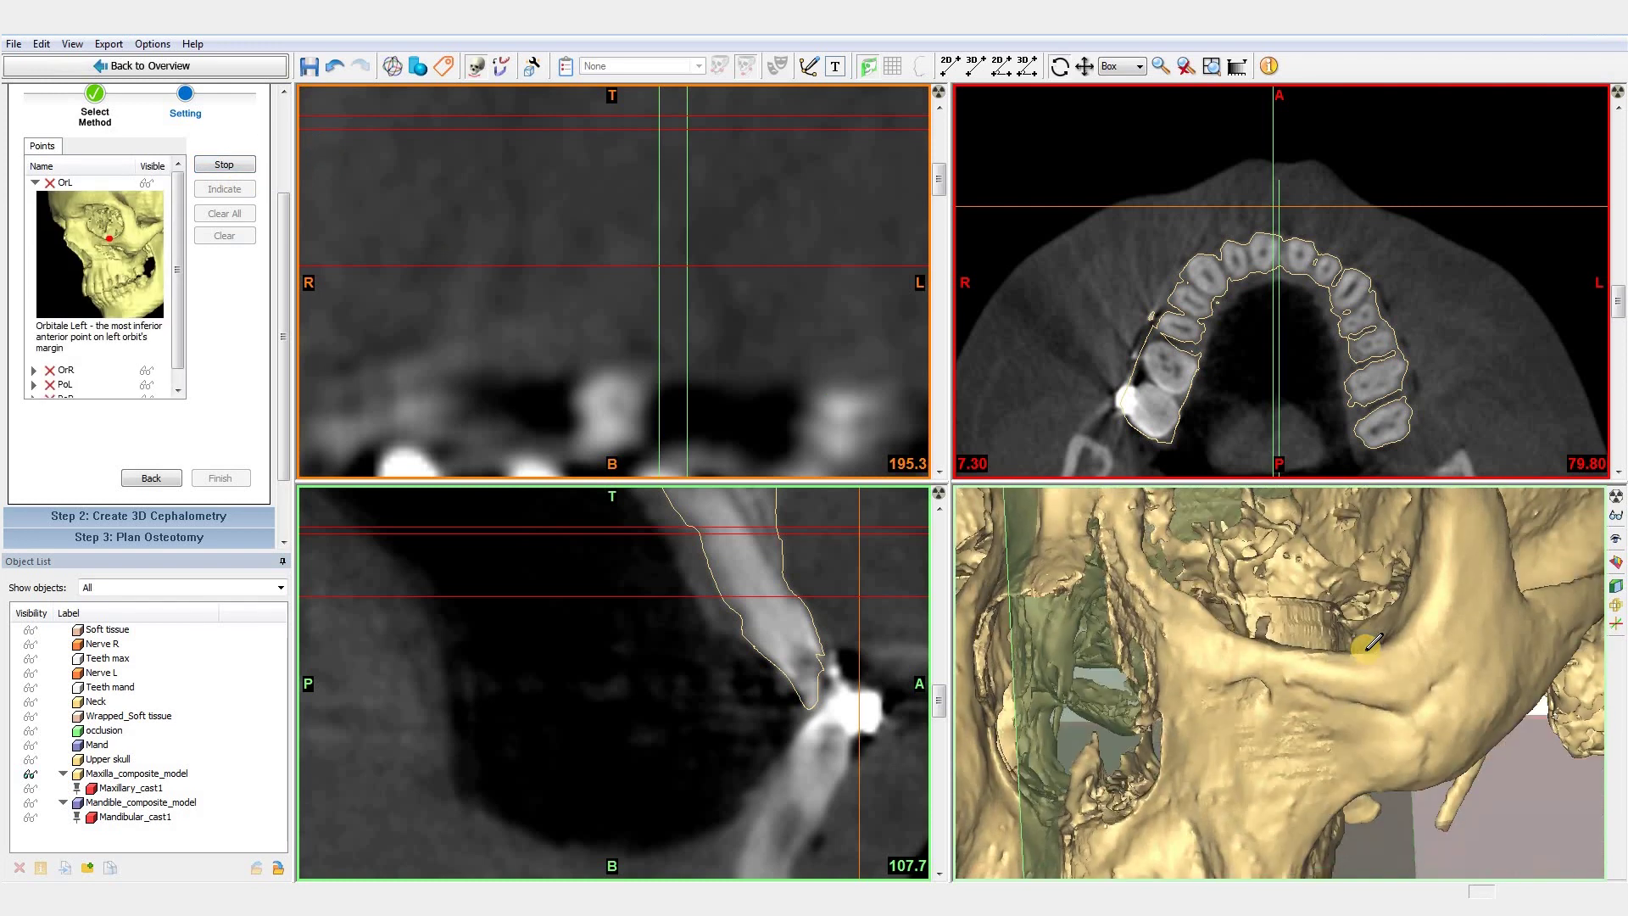
pyautogui.scroll(3, 1368, 646)
pyautogui.click(1351, 646)
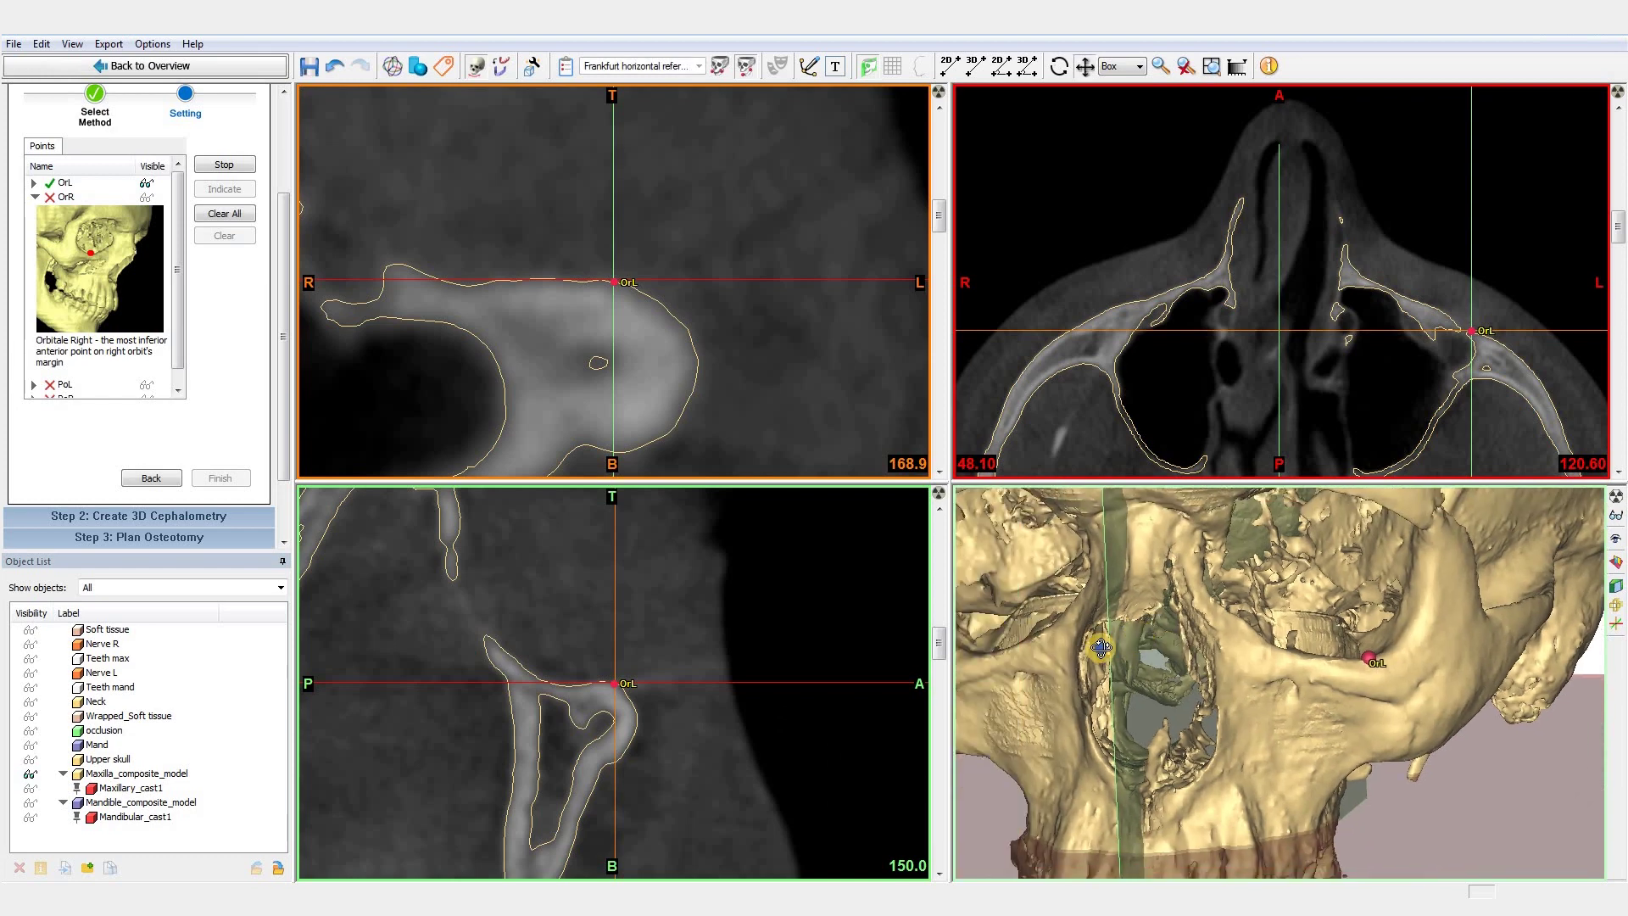
pyautogui.click(1230, 665)
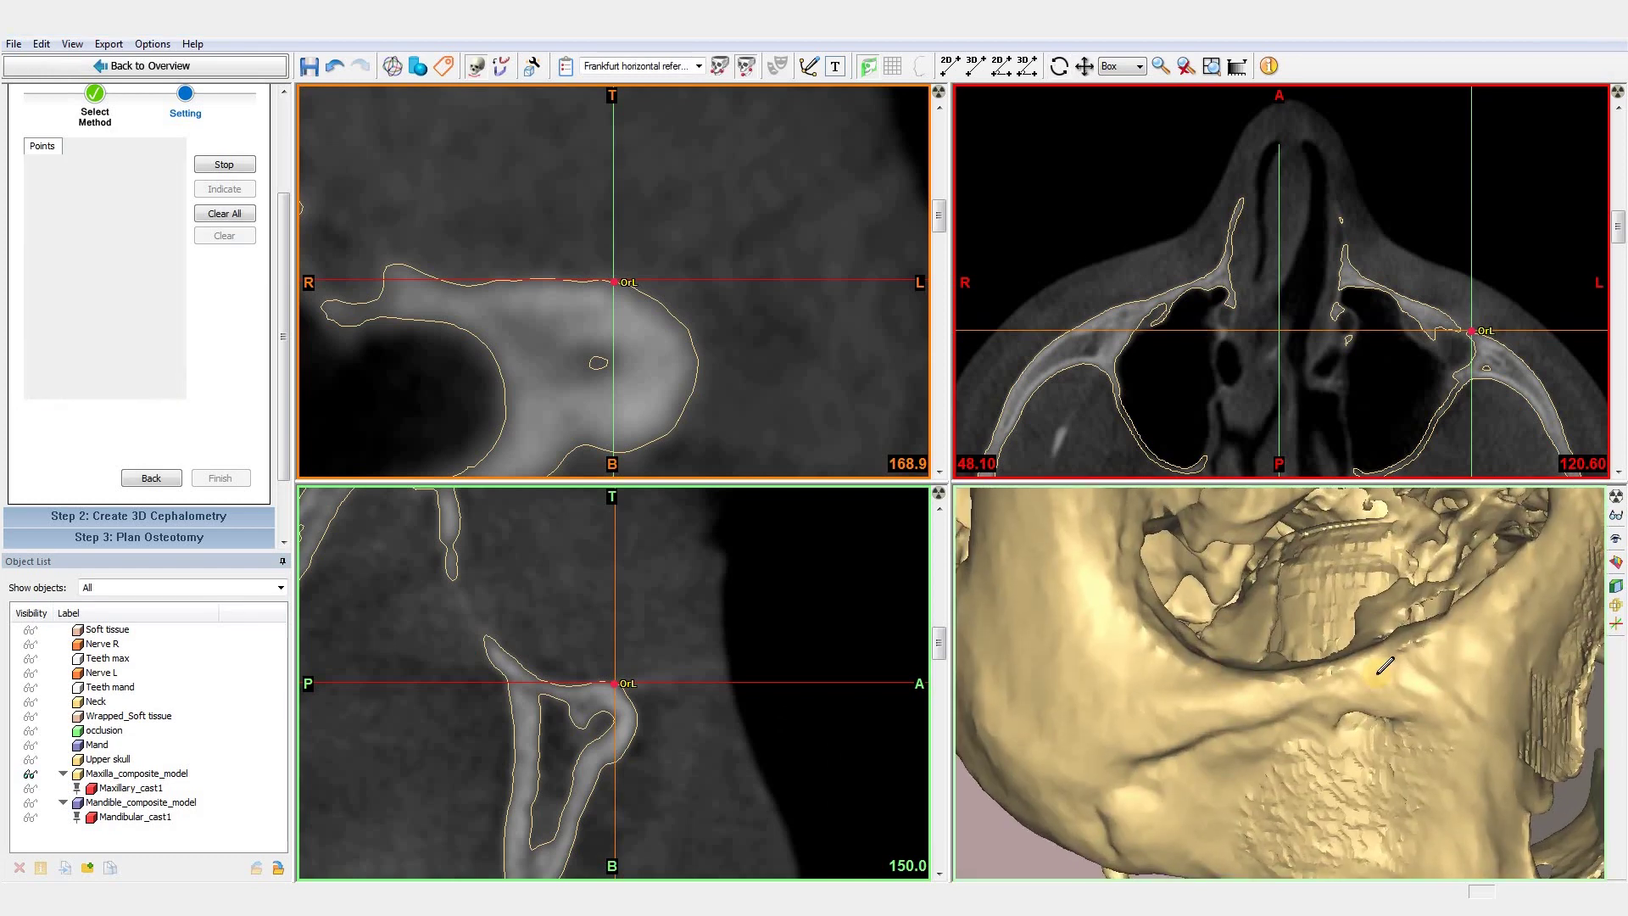
pyautogui.moveTo(1110, 620)
pyautogui.mouseDown(button='middle')
pyautogui.moveTo(1356, 755)
pyautogui.moveTo(1174, 654)
pyautogui.moveTo(1148, 726)
pyautogui.mouseUp(button='middle')
pyautogui.scroll(3, 1148, 727)
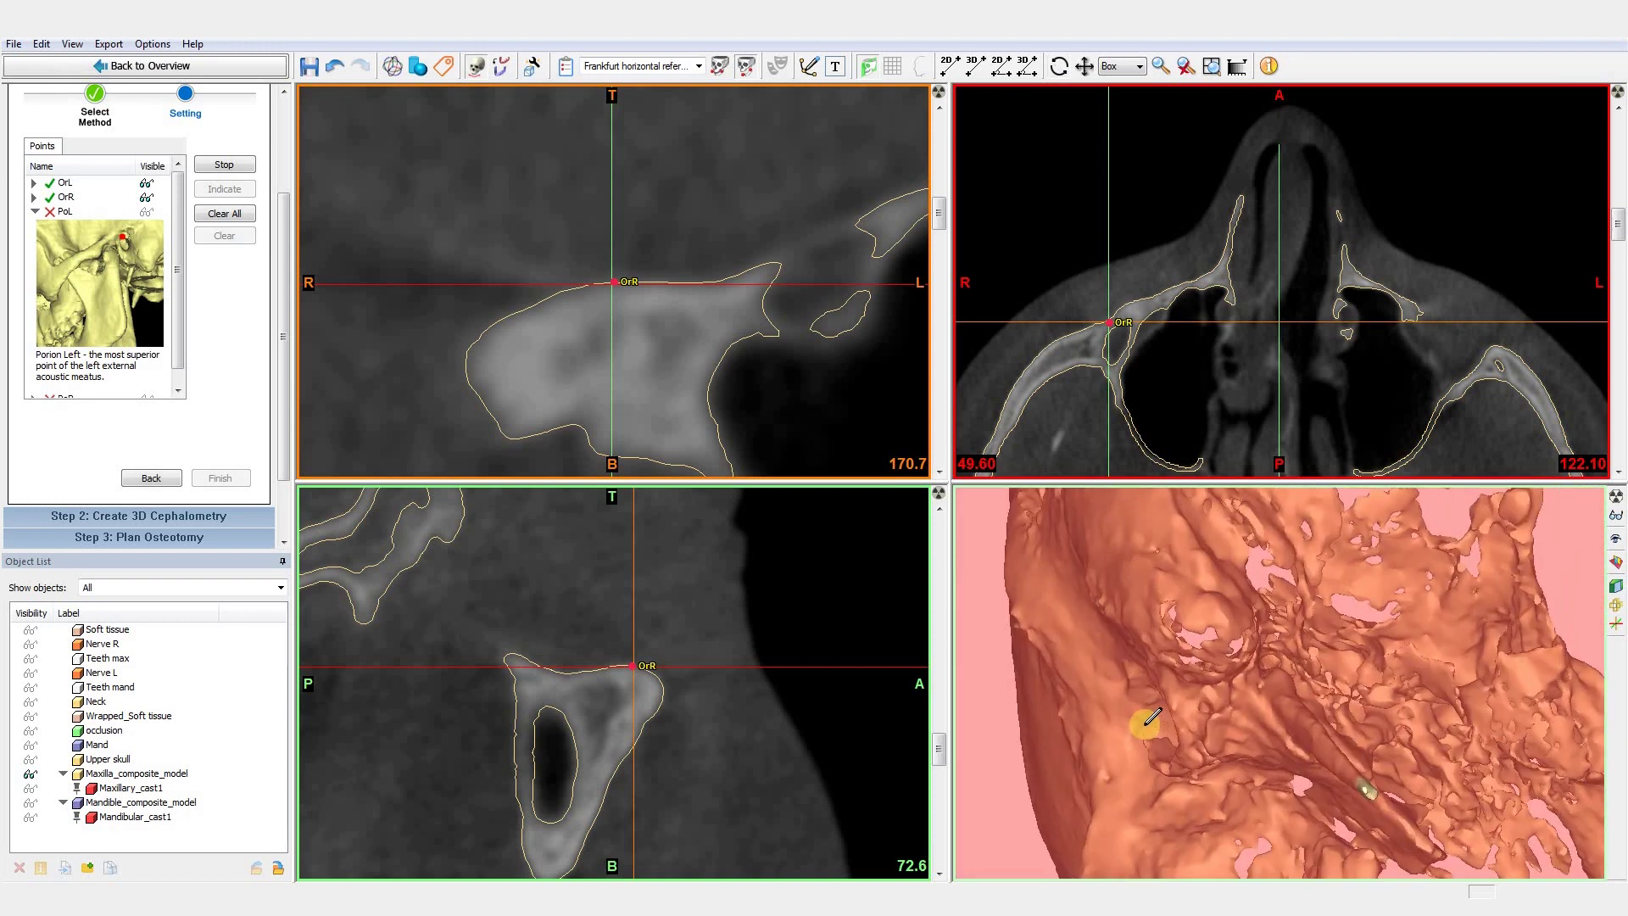
pyautogui.click(1145, 721)
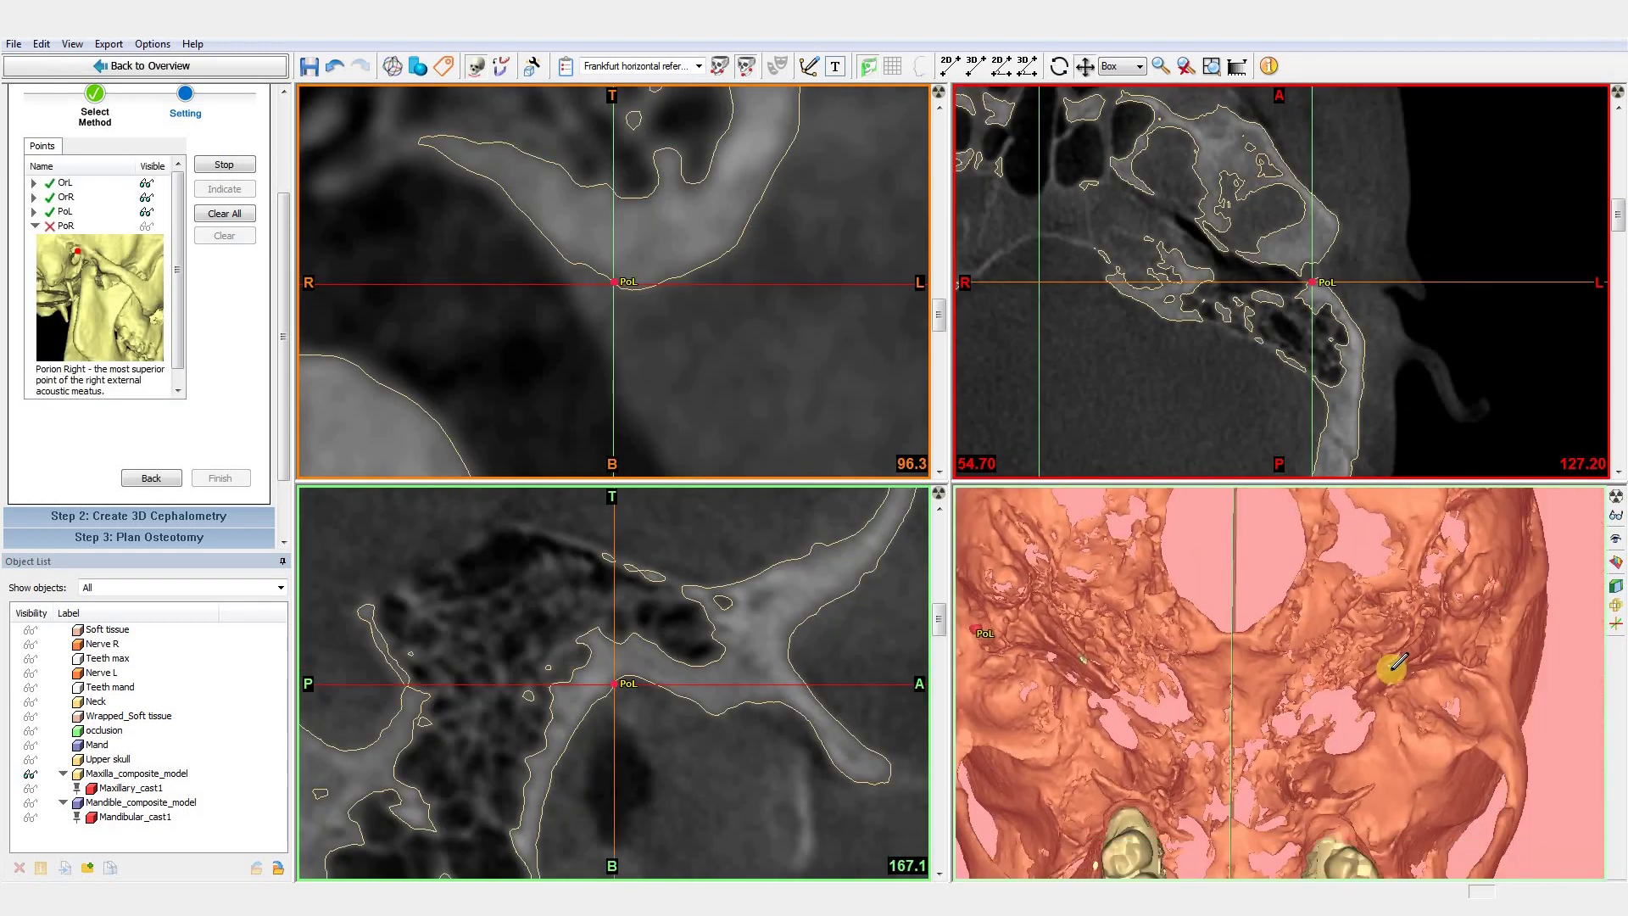
pyautogui.scroll(3, 1476, 651)
pyautogui.scroll(2, 1463, 668)
pyautogui.scroll(2, 1453, 665)
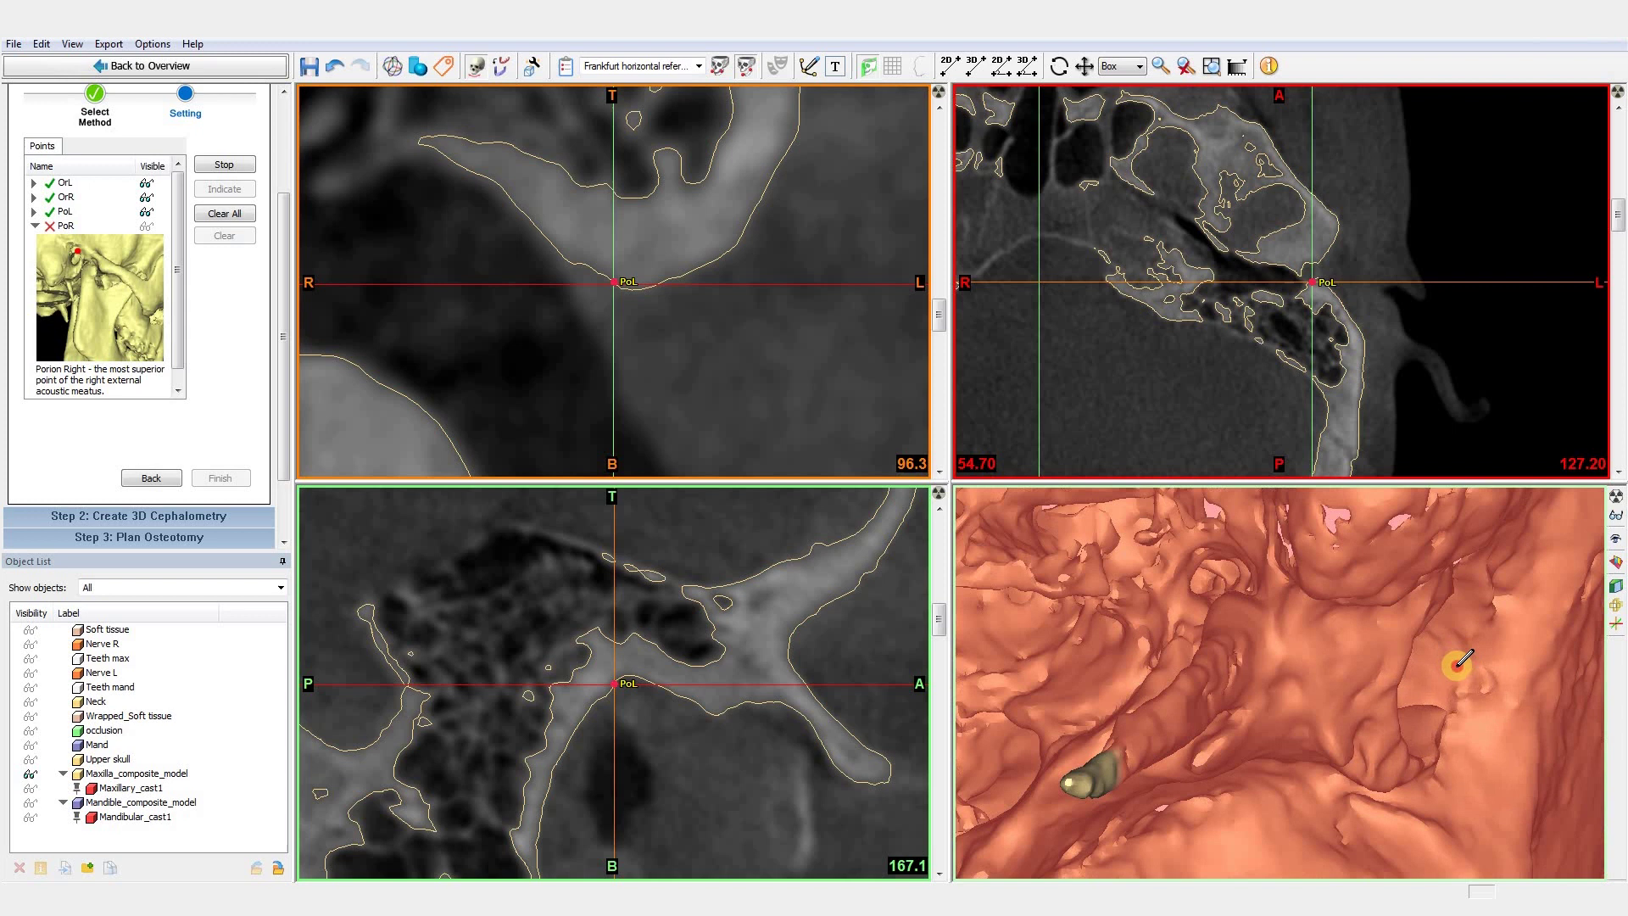
pyautogui.click(1427, 730)
pyautogui.scroll(-3, 1432, 723)
pyautogui.scroll(-2, 1438, 711)
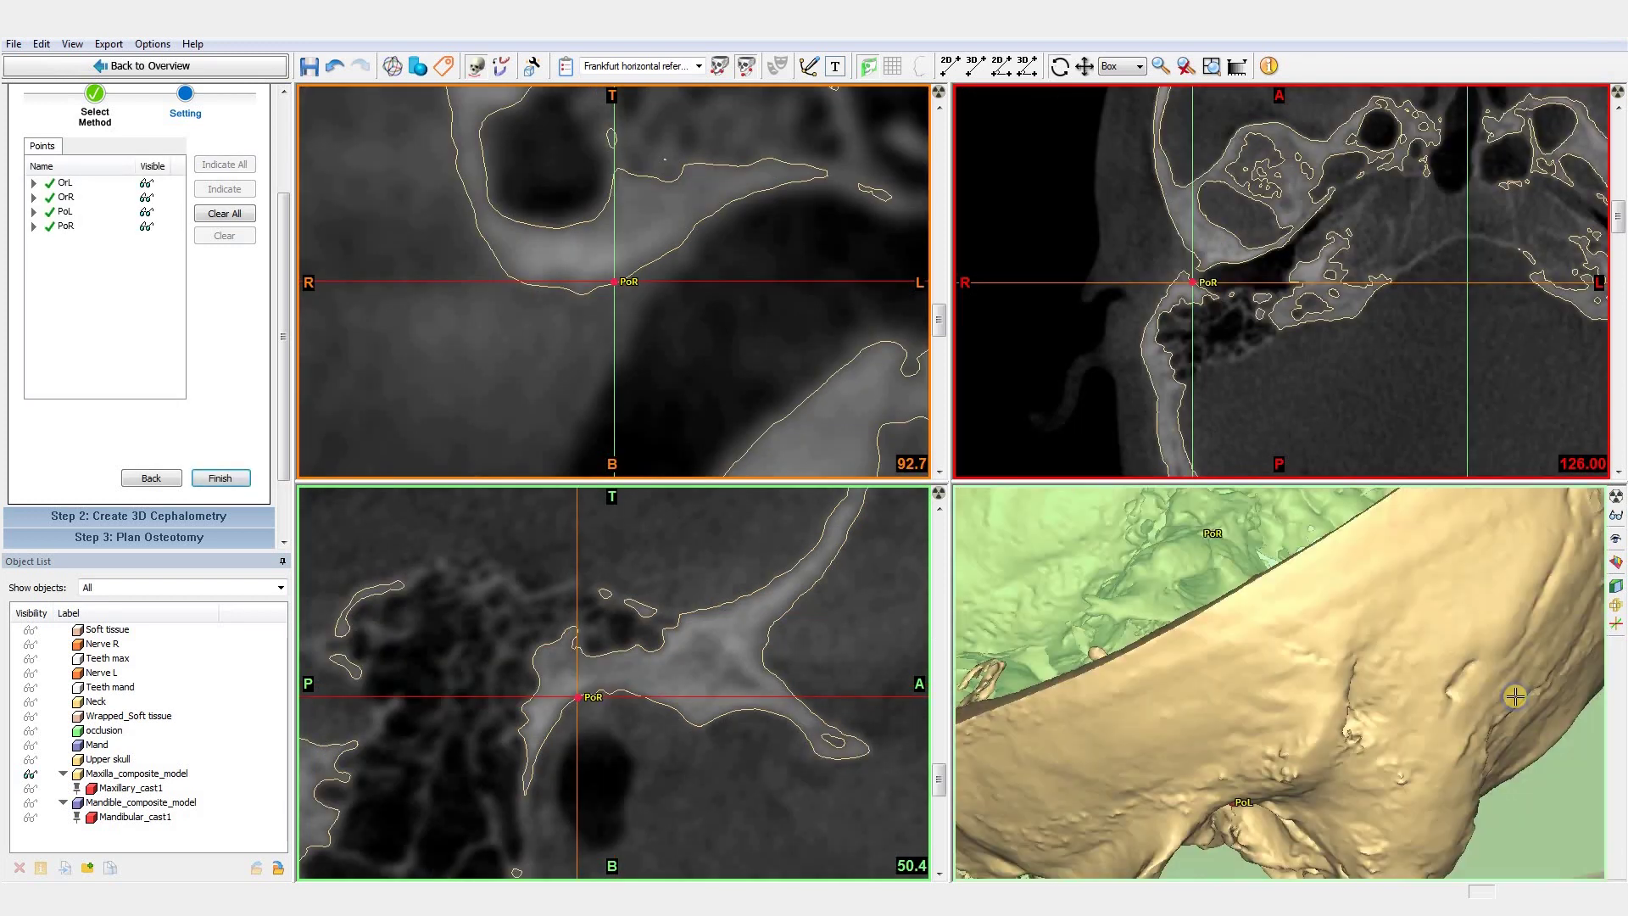
pyautogui.scroll(-2, 1445, 697)
pyautogui.scroll(-3, 1445, 697)
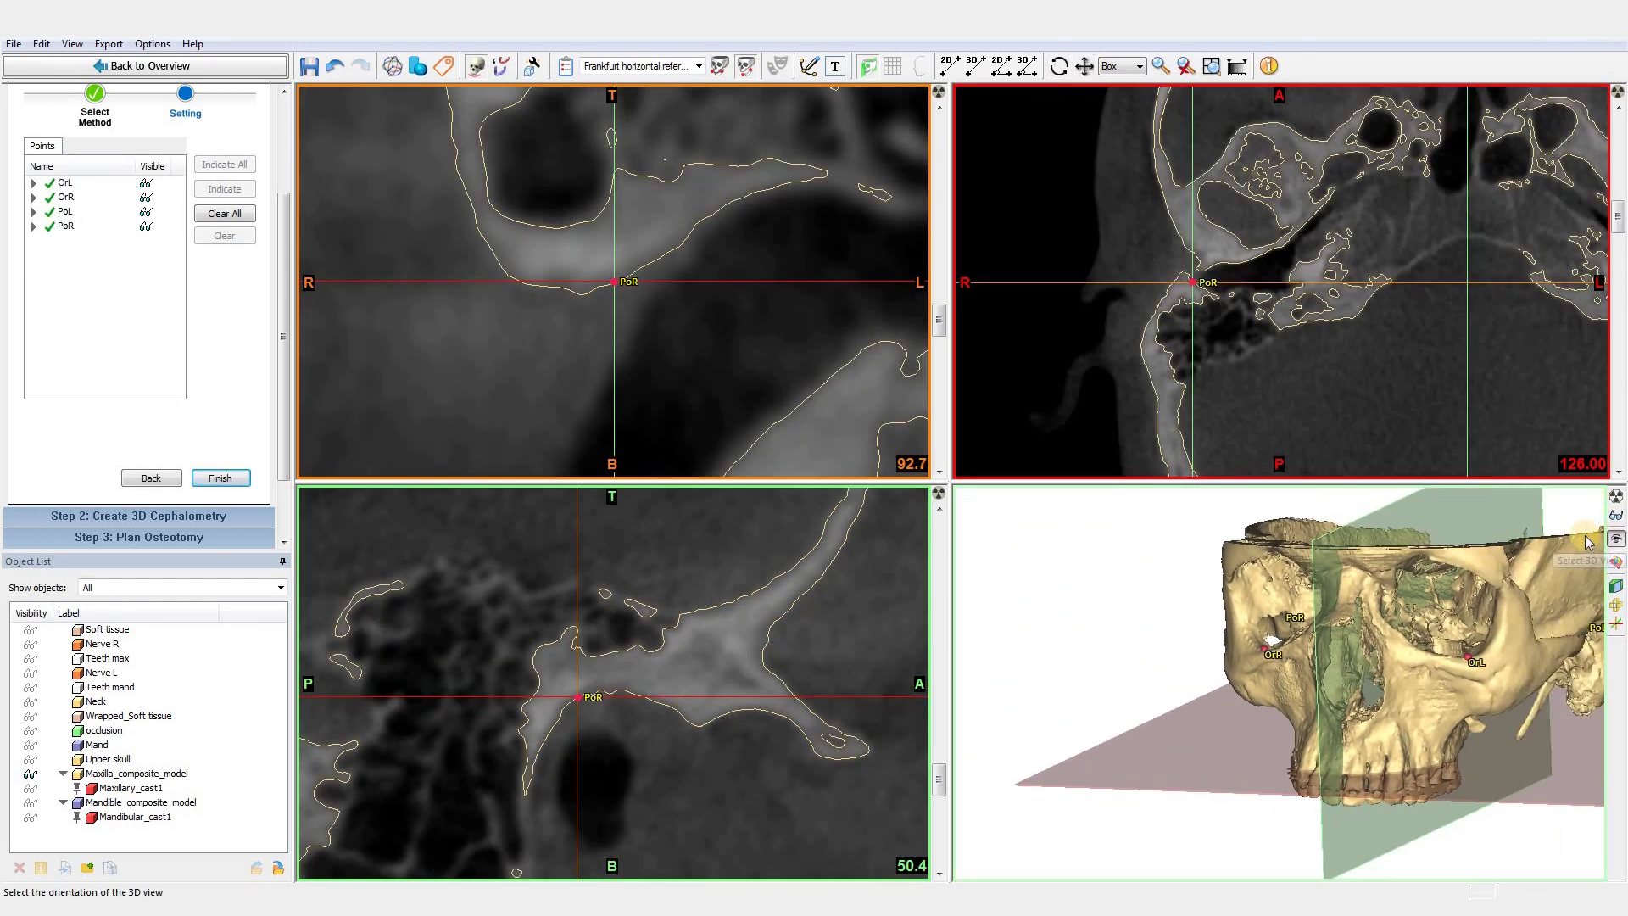
# View the skull from the front and finish the Frankfort reference points
pyautogui.click(1614, 540)
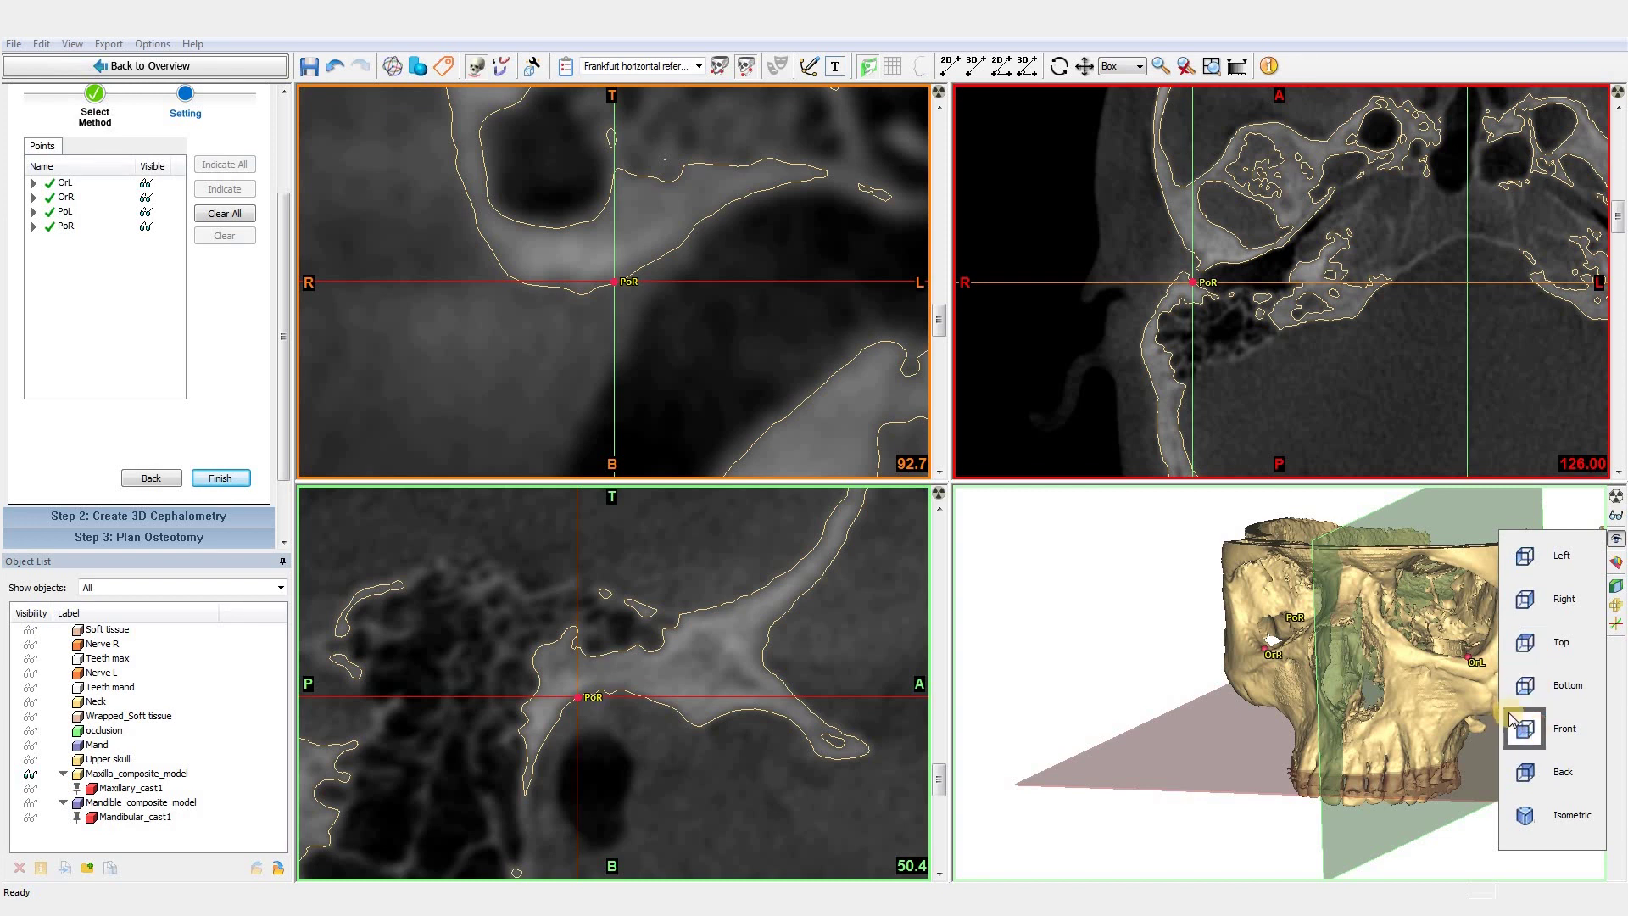
pyautogui.click(1537, 731)
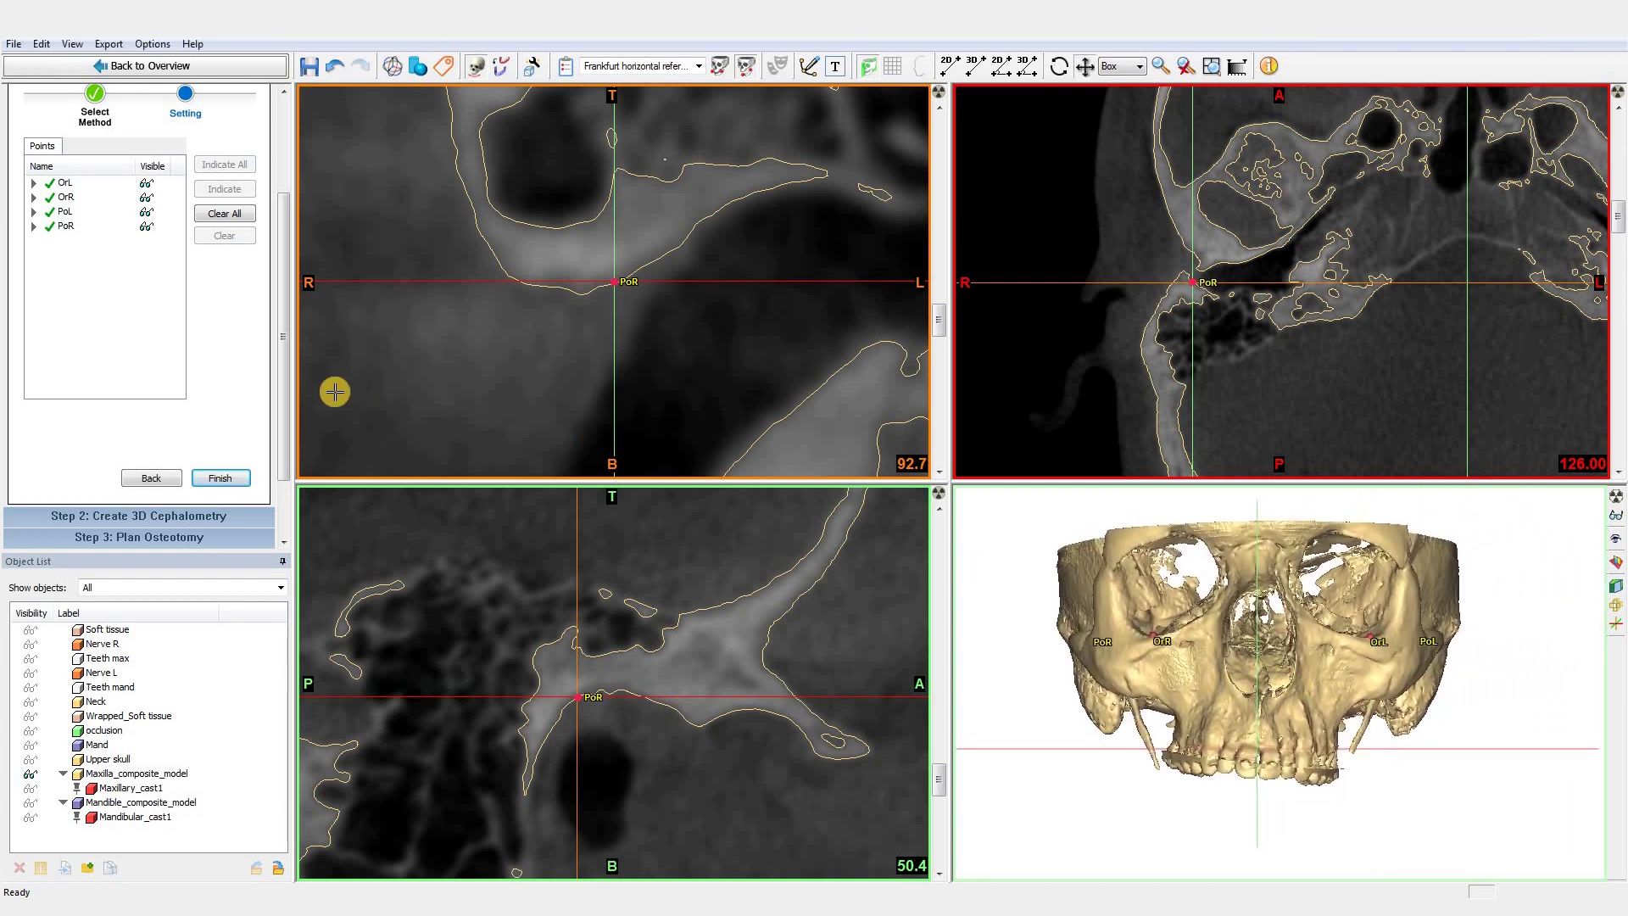
pyautogui.click(220, 480)
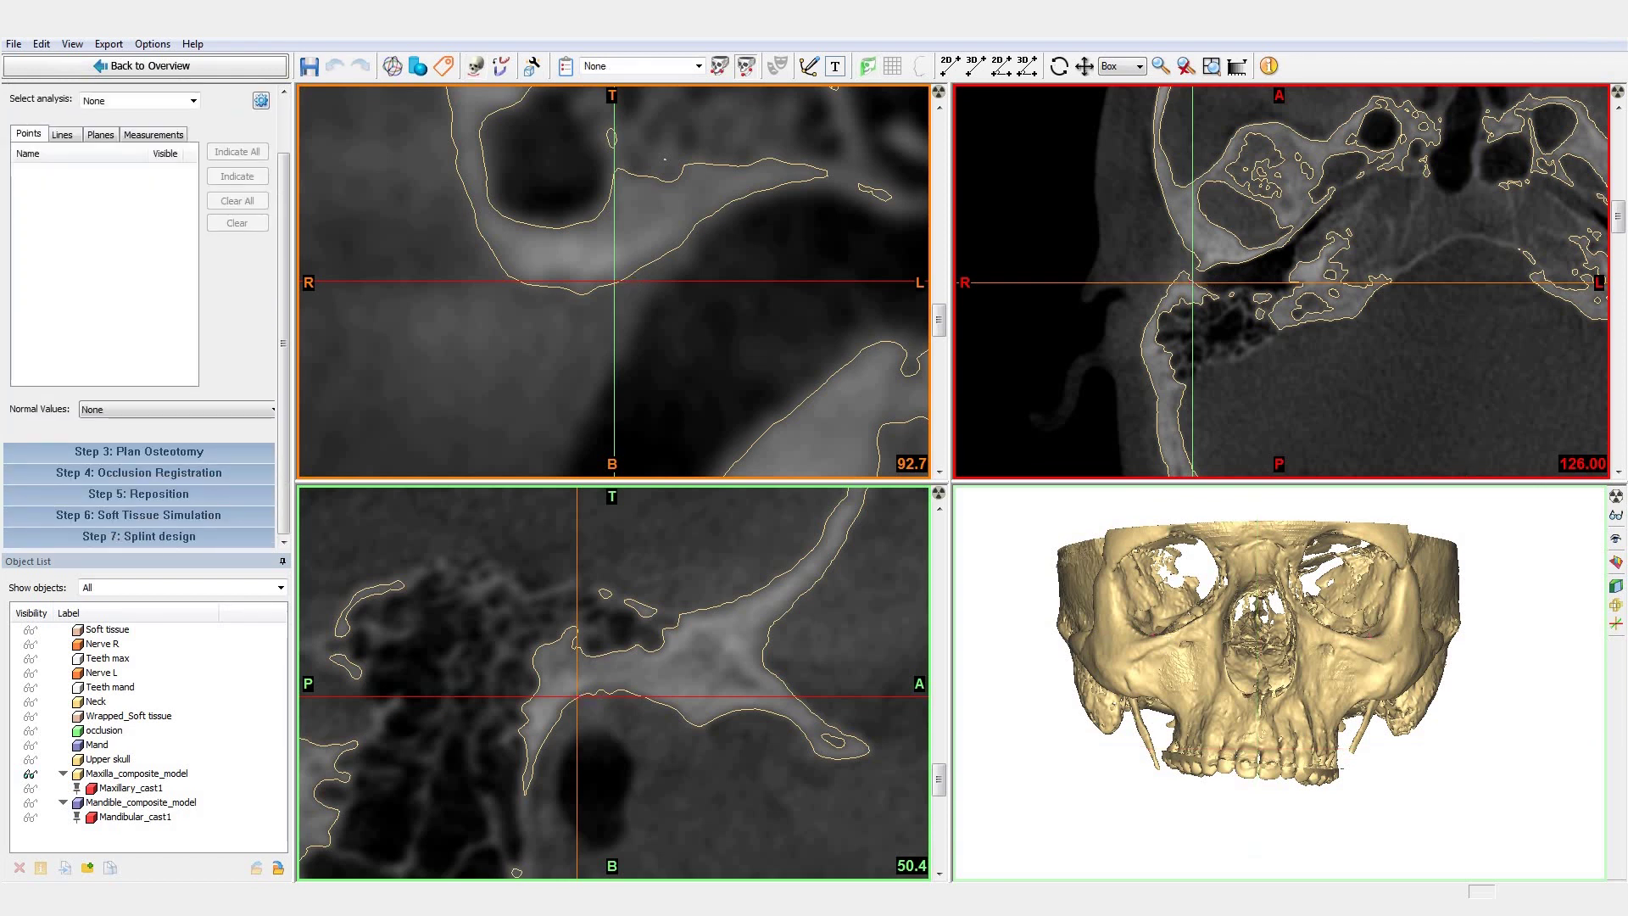
# Choose Le Fort I, move both casts out of their composites, and select Maxilla_composite_model
pyautogui.click(171, 453)
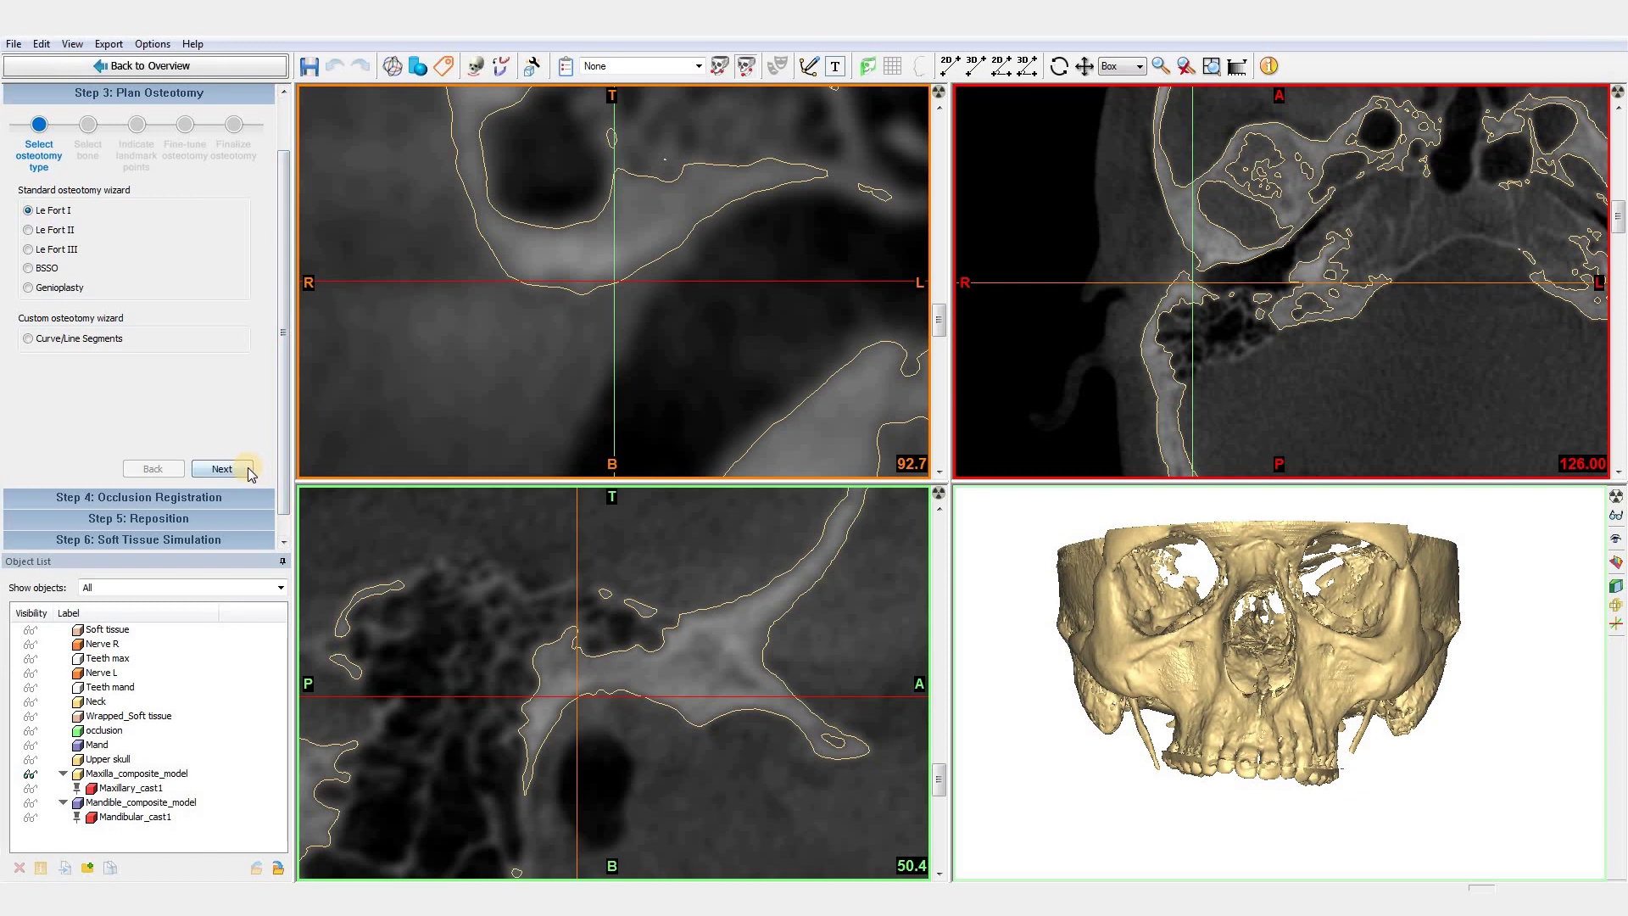
pyautogui.click(249, 467)
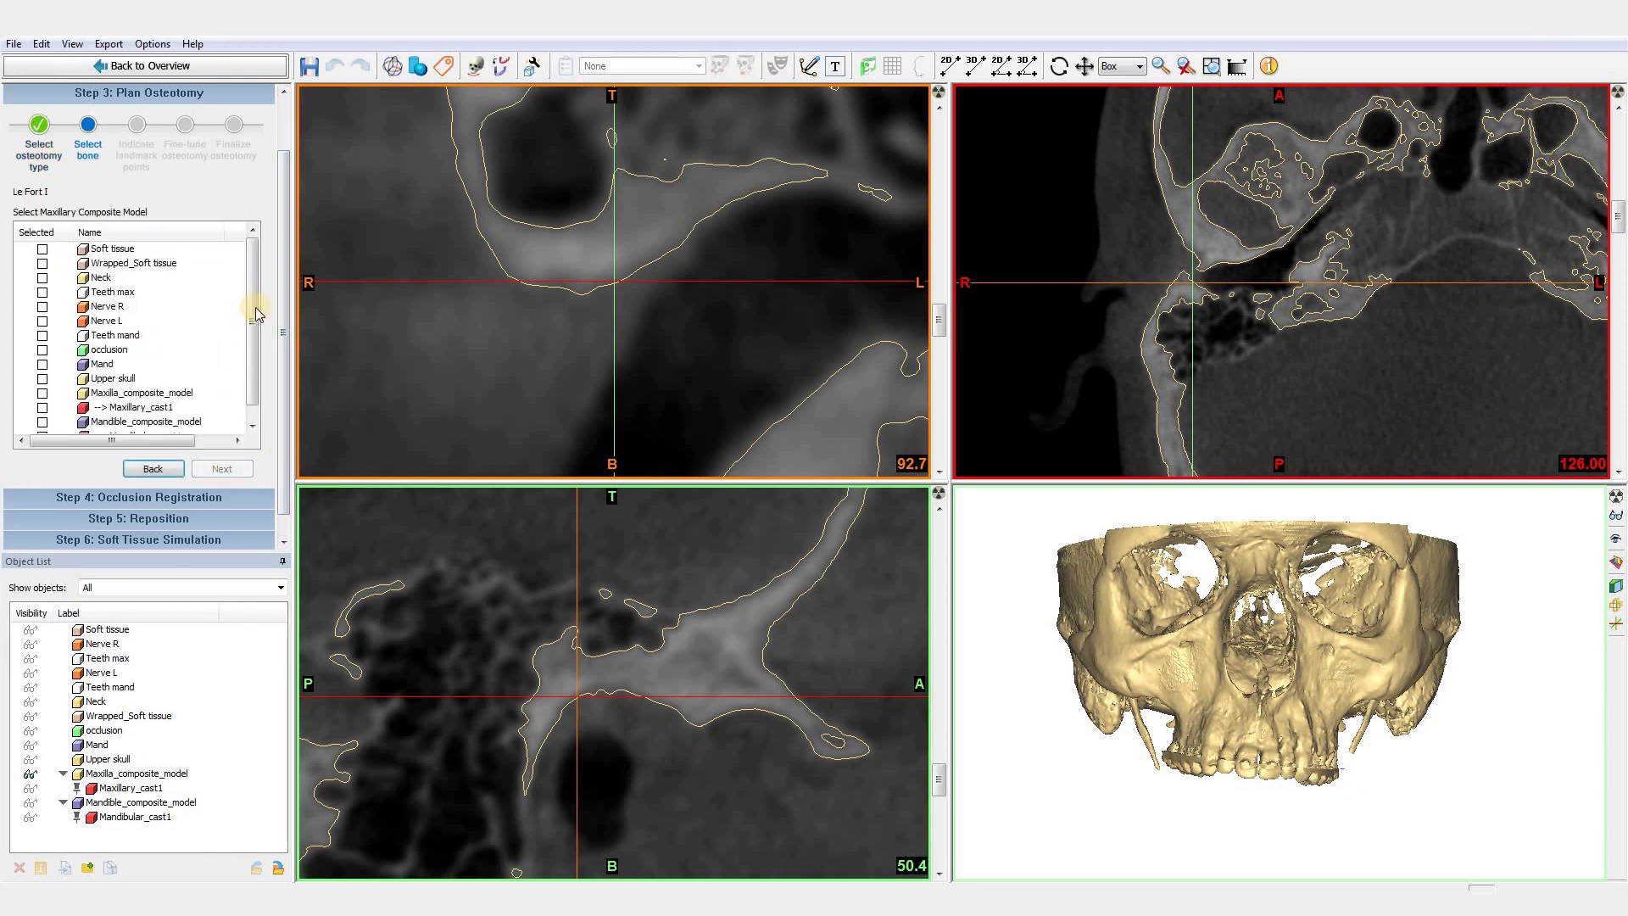
pyautogui.scroll(-1, 256, 324)
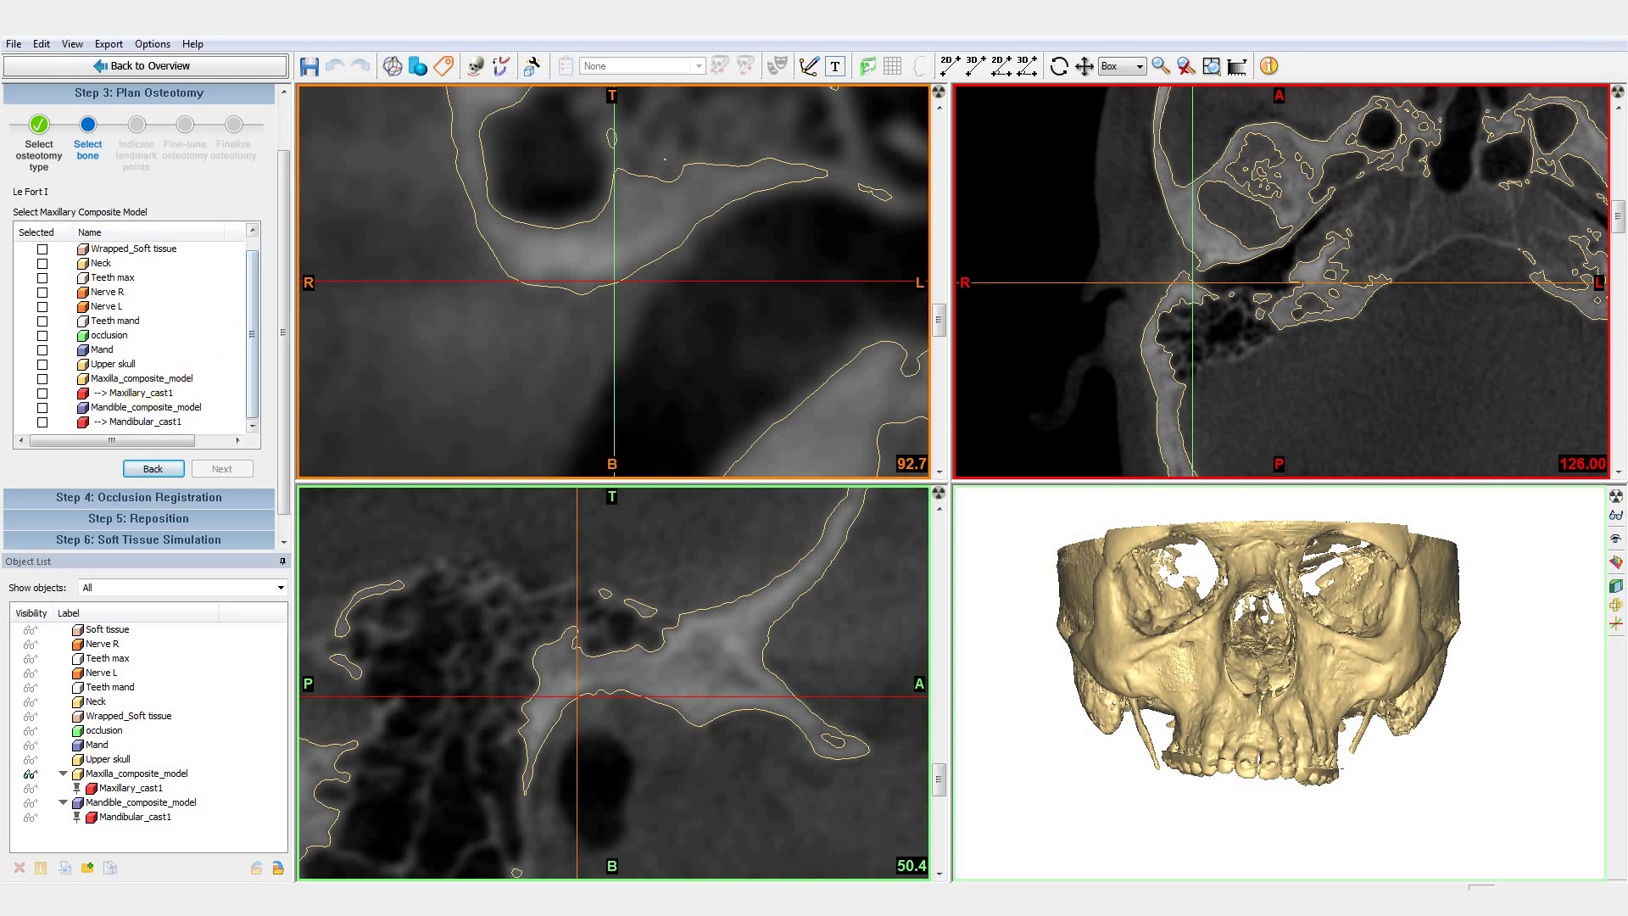
pyautogui.moveTo(121, 821); pyautogui.dragTo(120, 846)
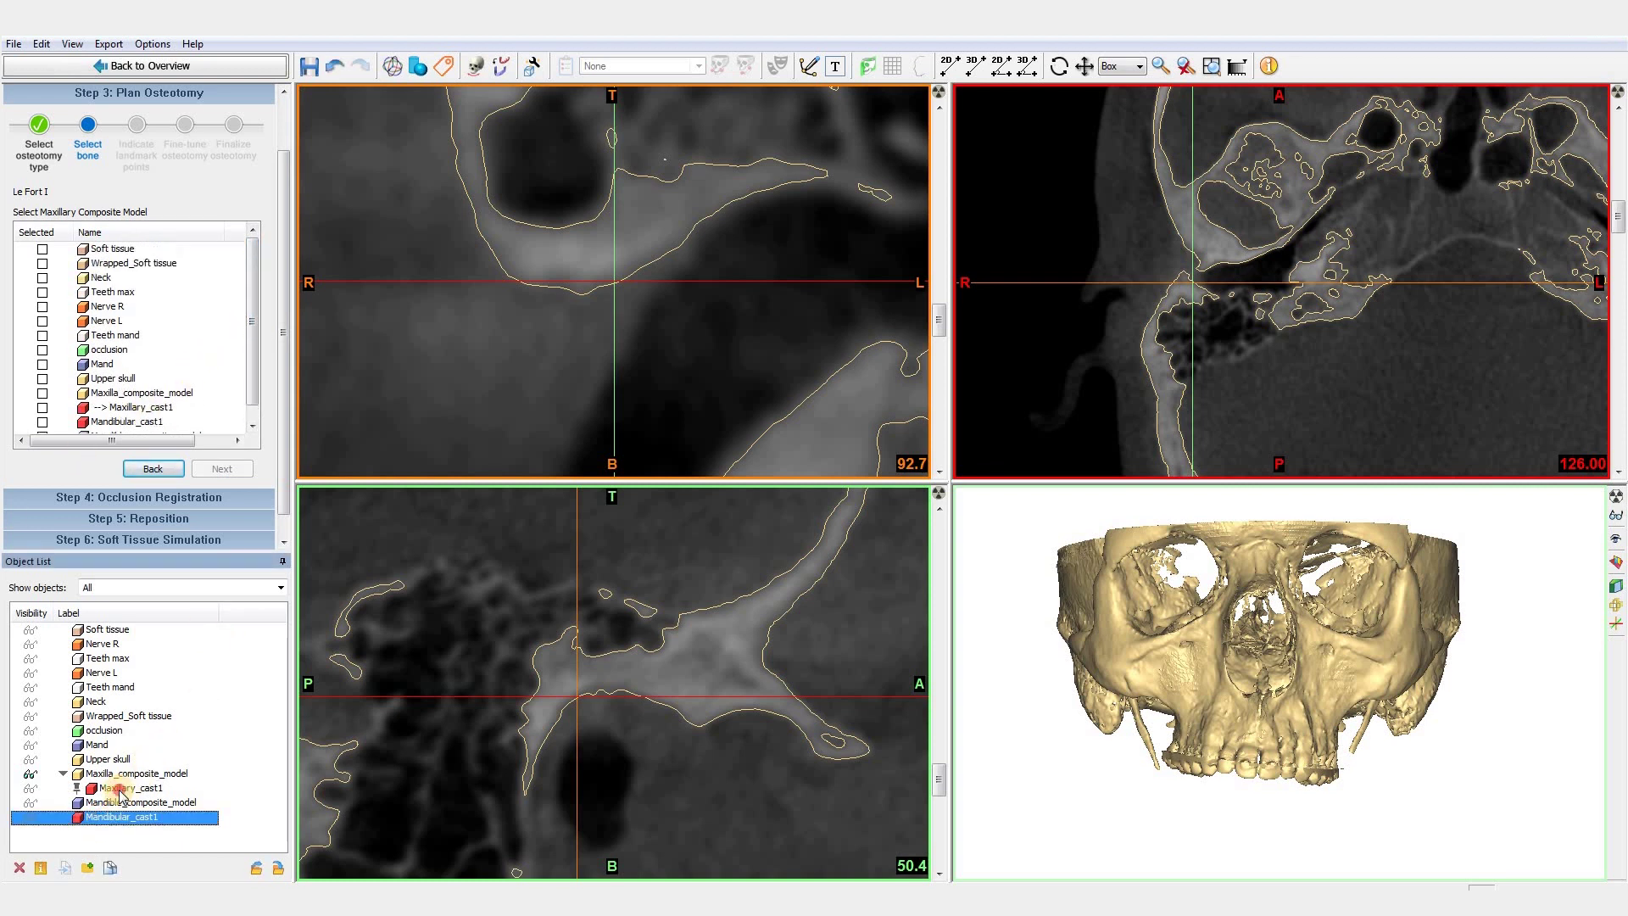
pyautogui.moveTo(128, 787); pyautogui.dragTo(127, 845)
pyautogui.click(43, 408)
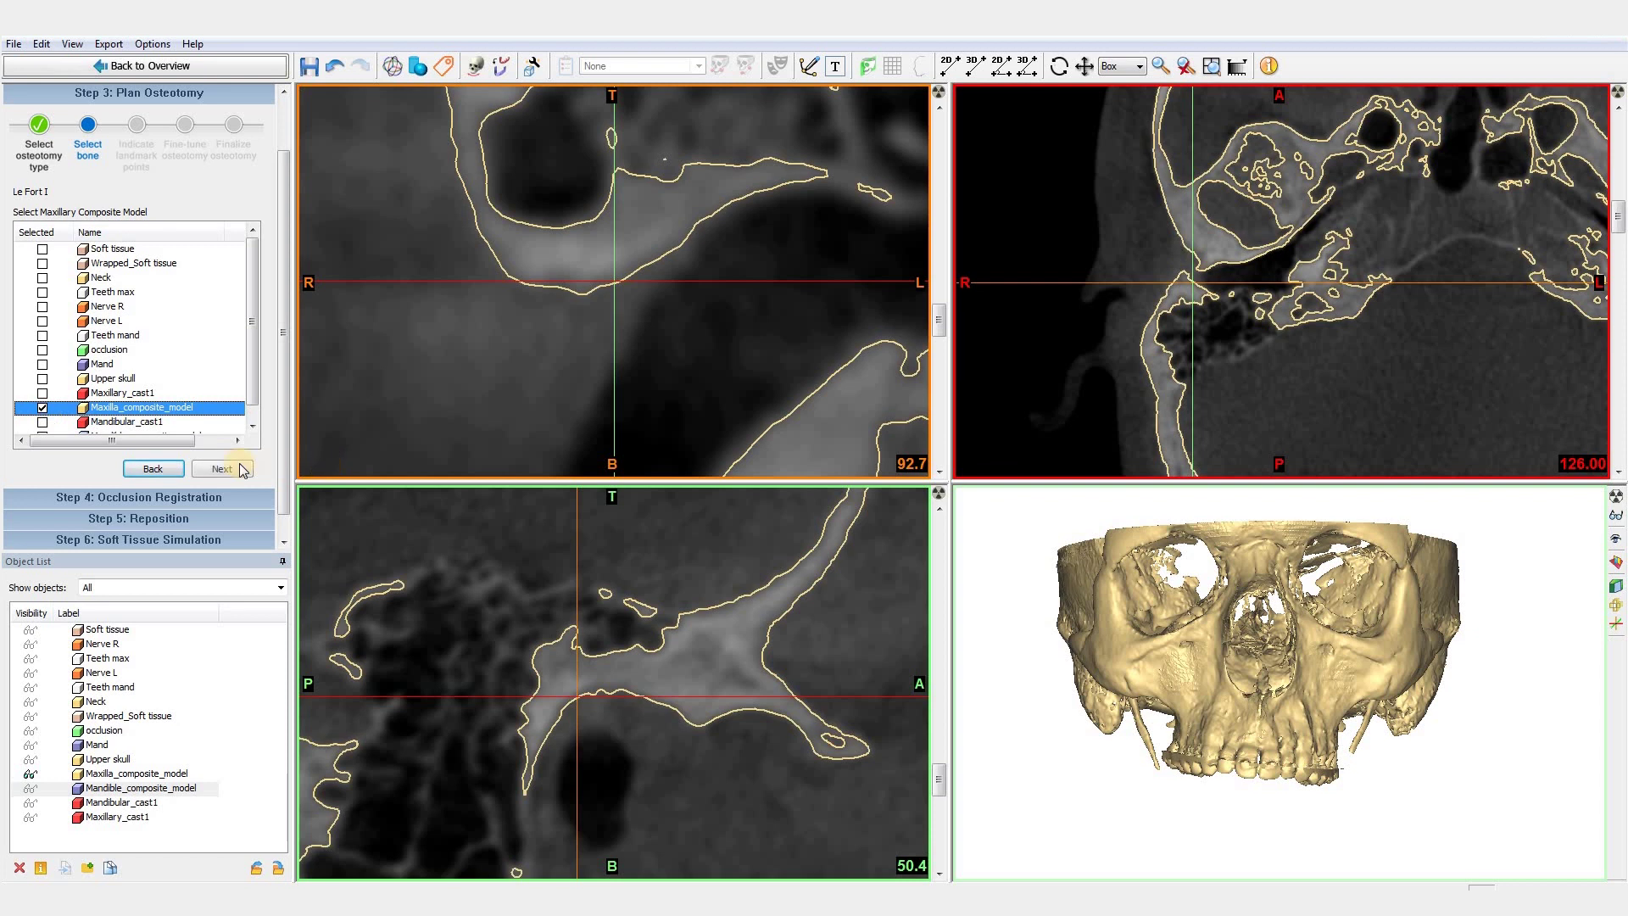
pyautogui.click(222, 469)
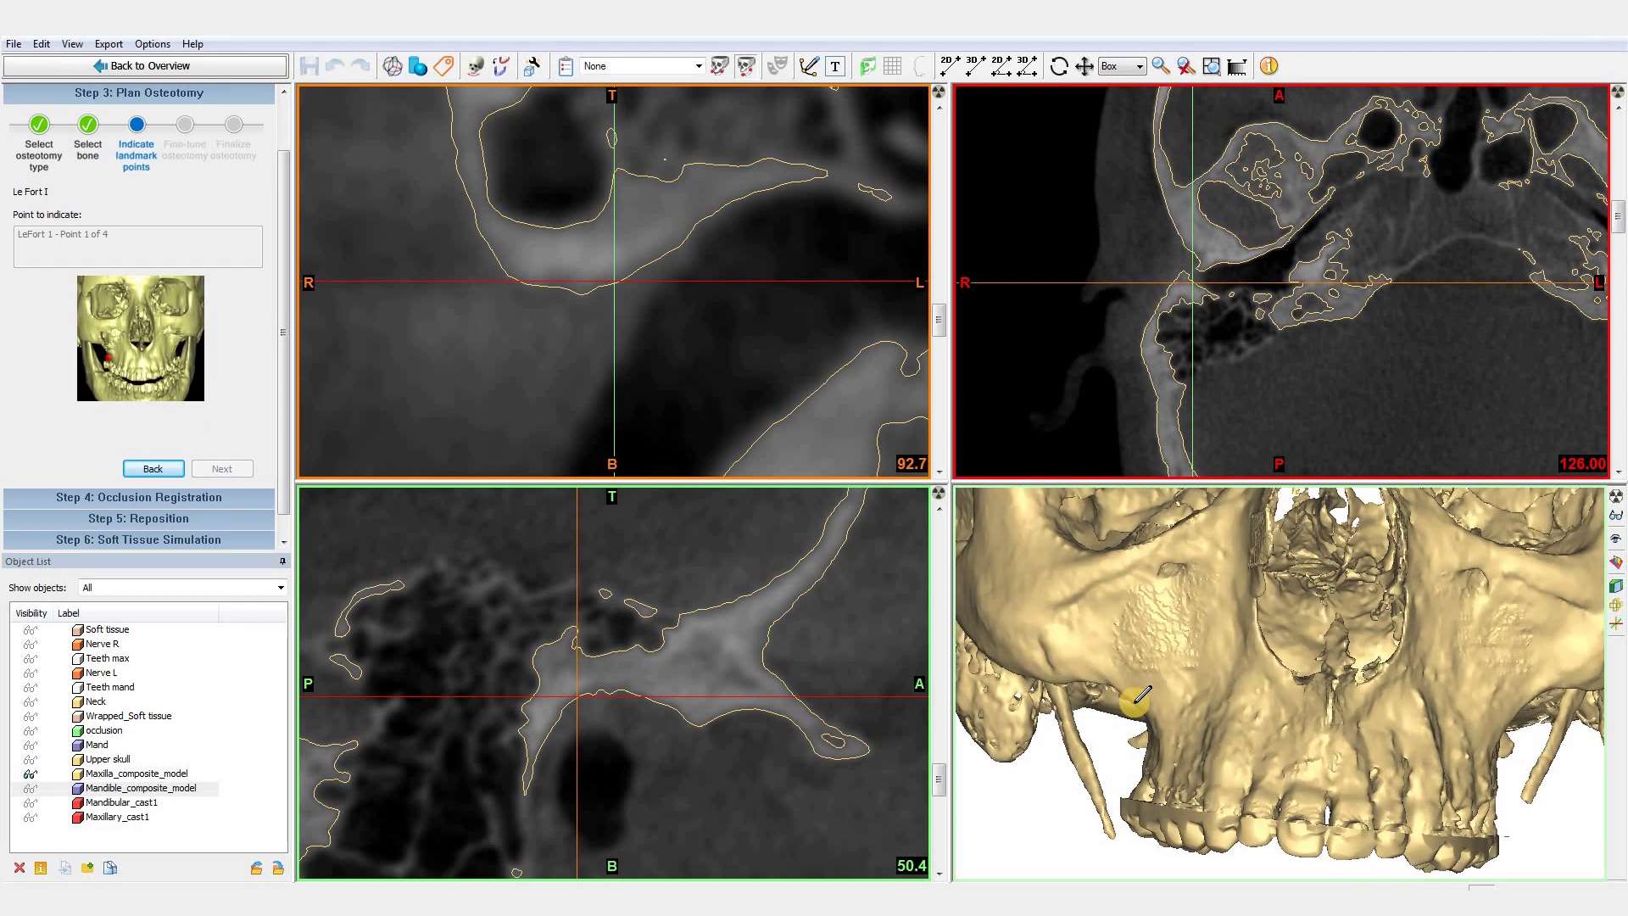
# Place the Le Fort I landmark points on the 3D skull
pyautogui.click(1135, 702)
pyautogui.click(1399, 644)
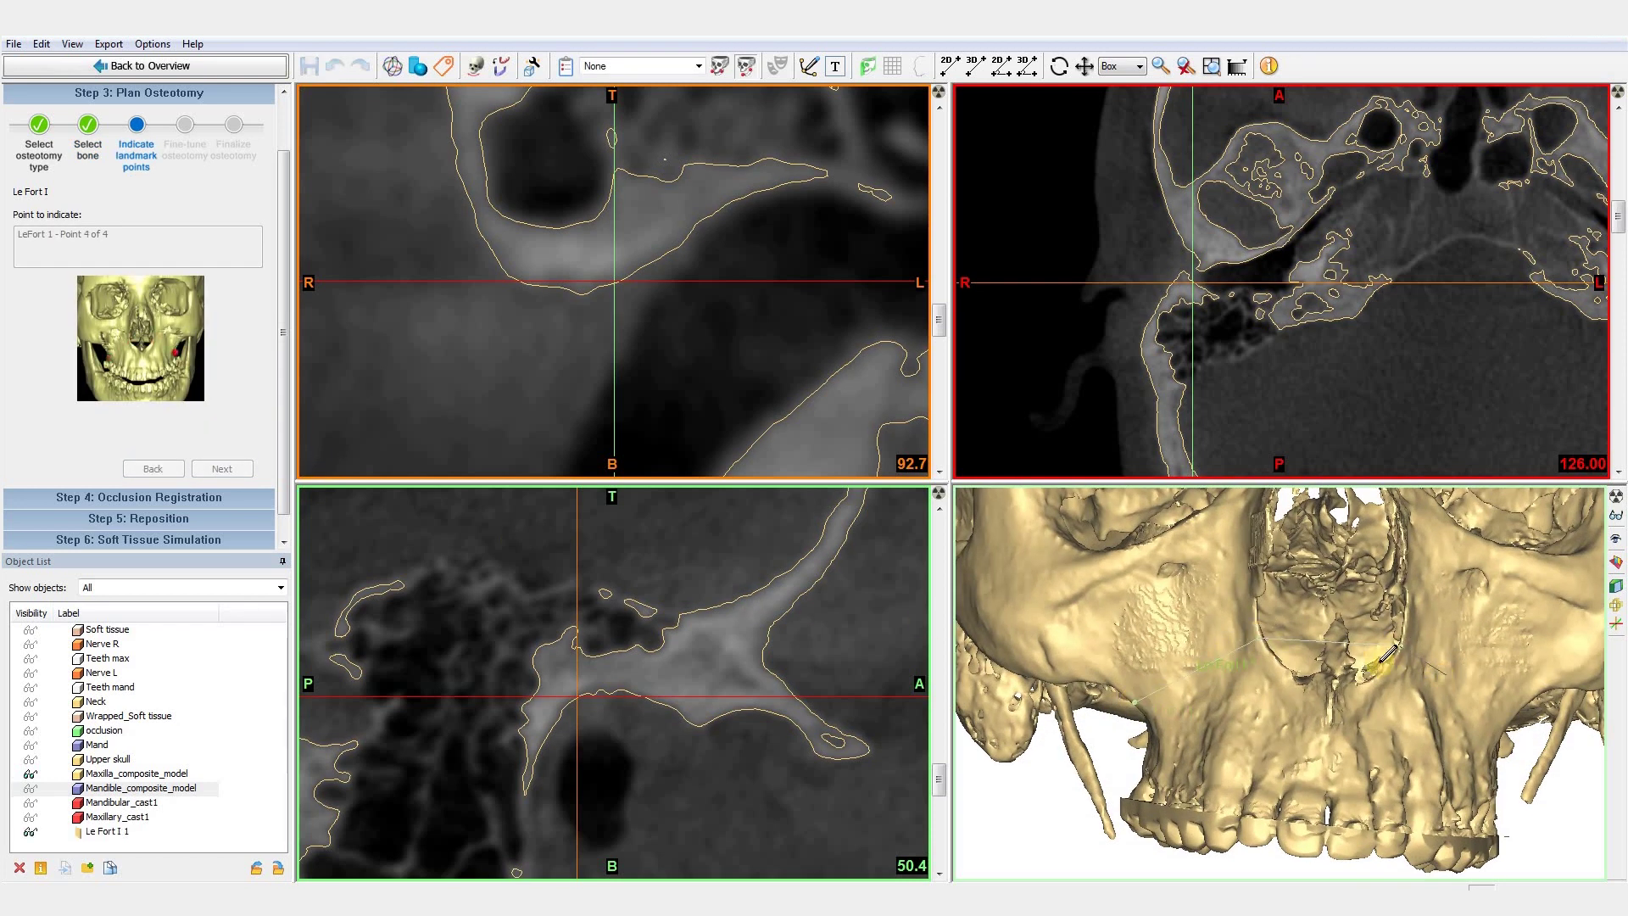
pyautogui.click(1438, 693)
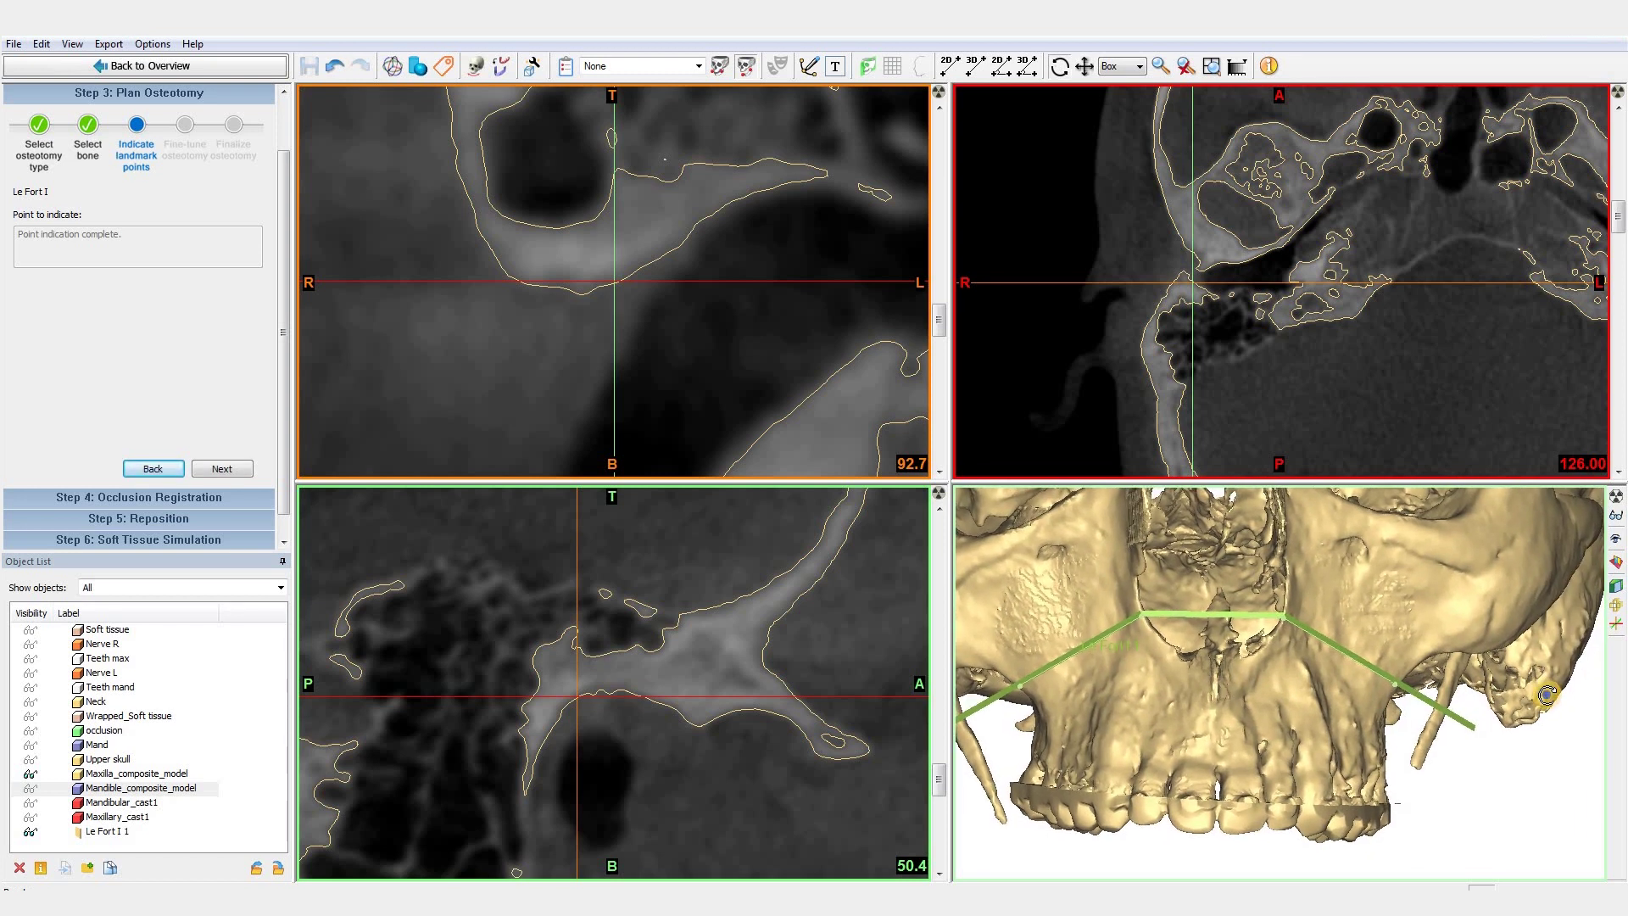
# Adjust the left and right ends of the osteotomy plane around the teeth
pyautogui.moveTo(1547, 693); pyautogui.dragTo(1105, 708, button='right')
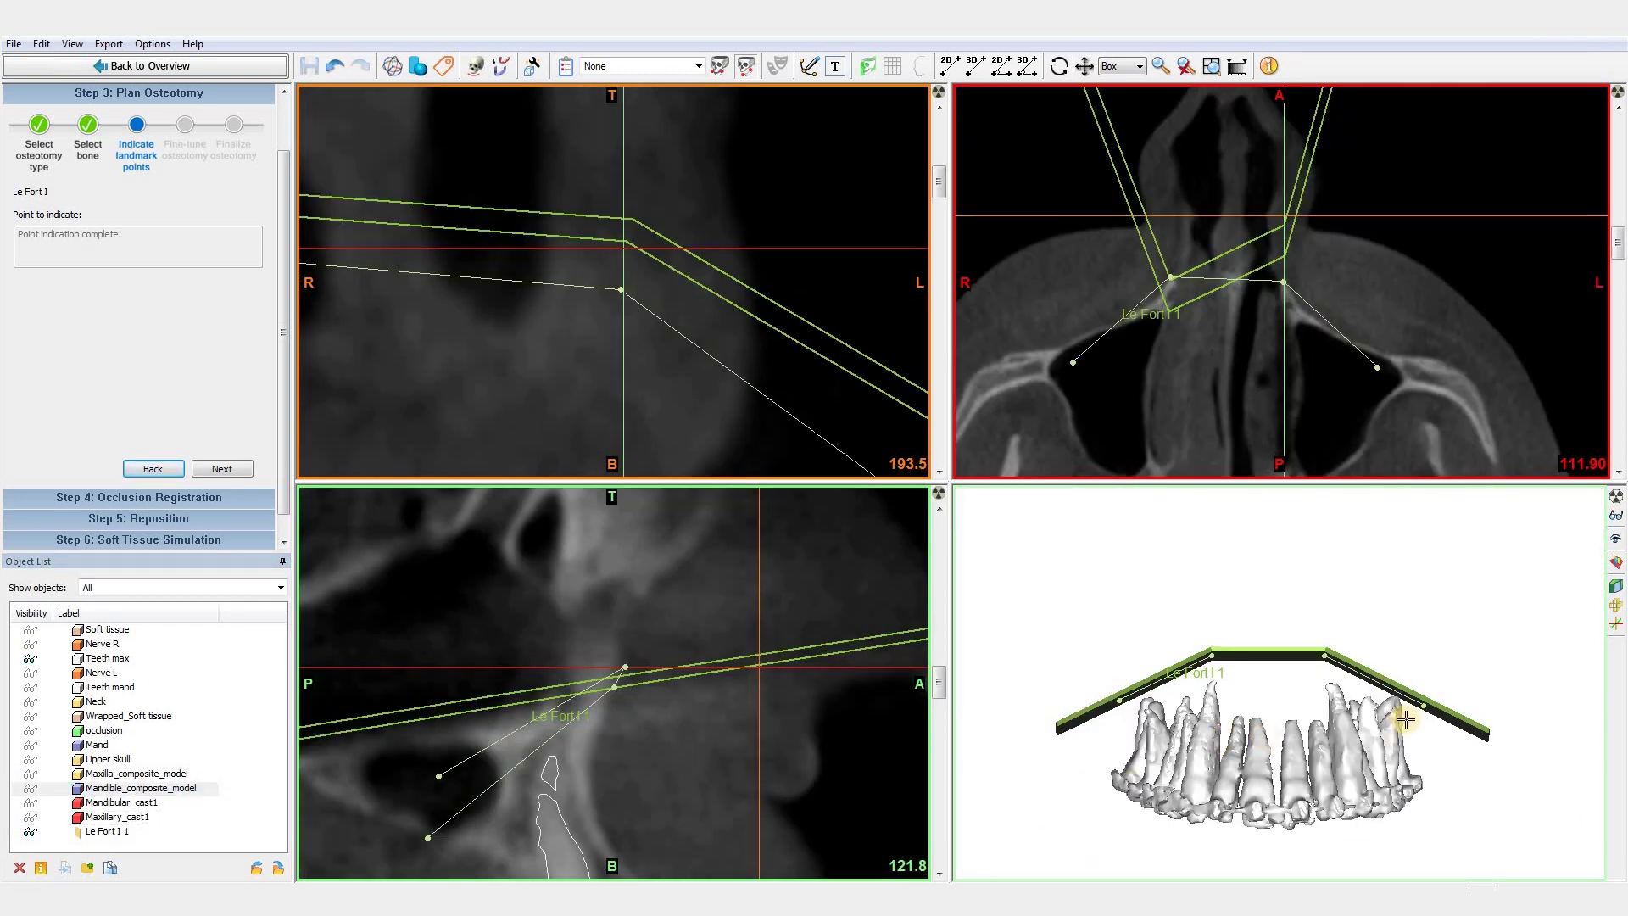
pyautogui.moveTo(1348, 730); pyautogui.dragTo(1346, 725, button='right')
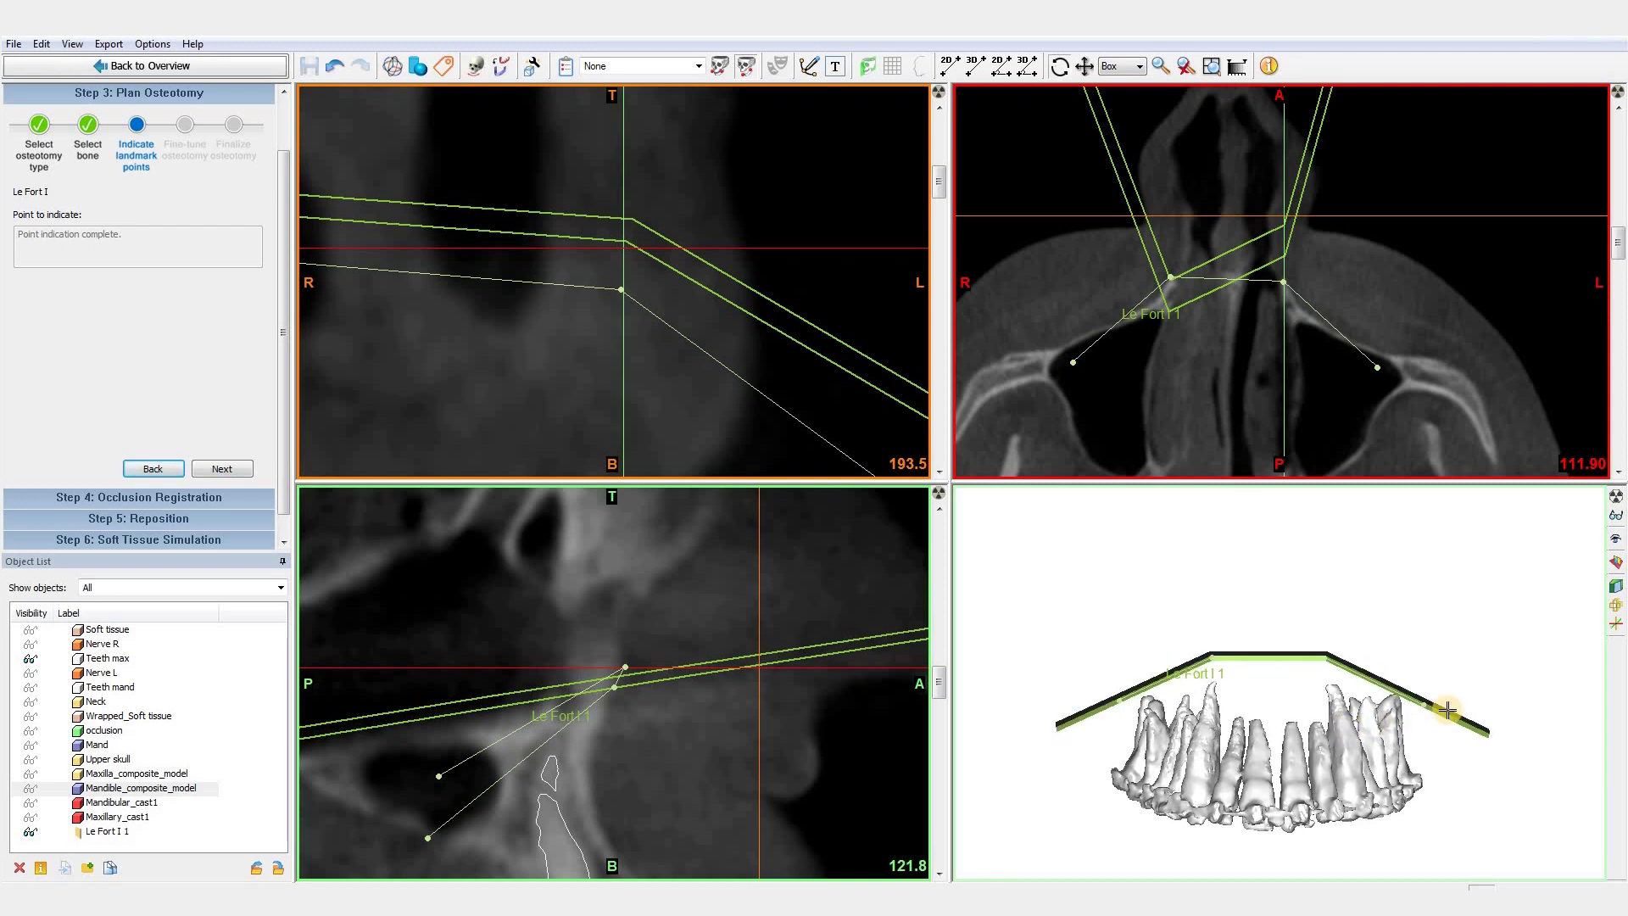
pyautogui.moveTo(1434, 698); pyautogui.dragTo(1442, 693)
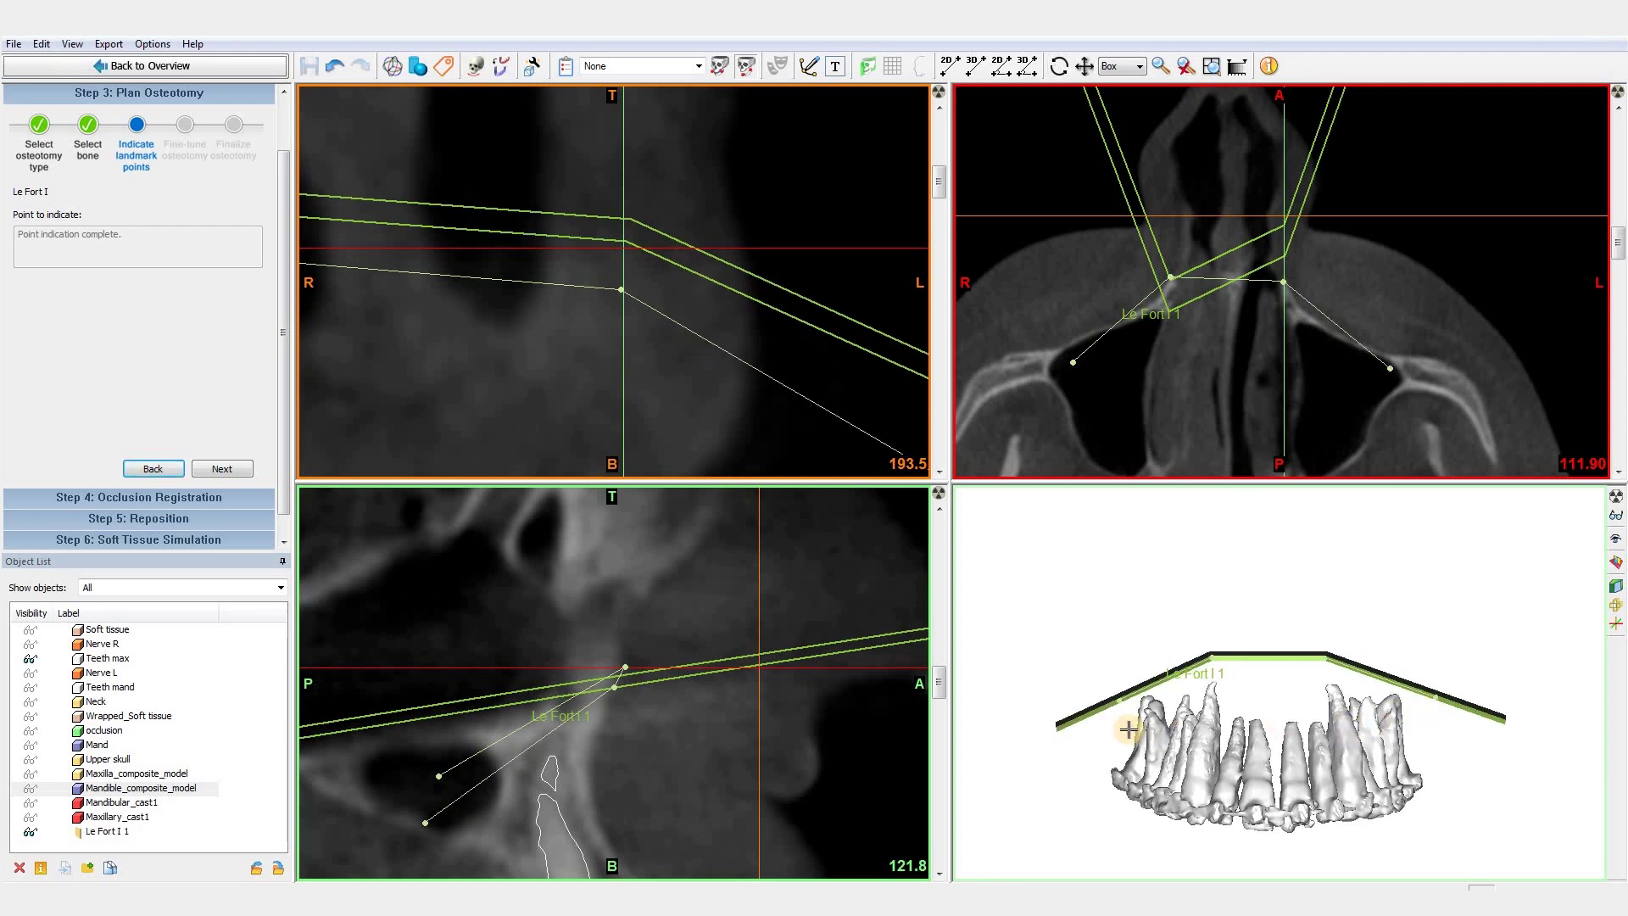
pyautogui.moveTo(1106, 698); pyautogui.dragTo(1180, 725)
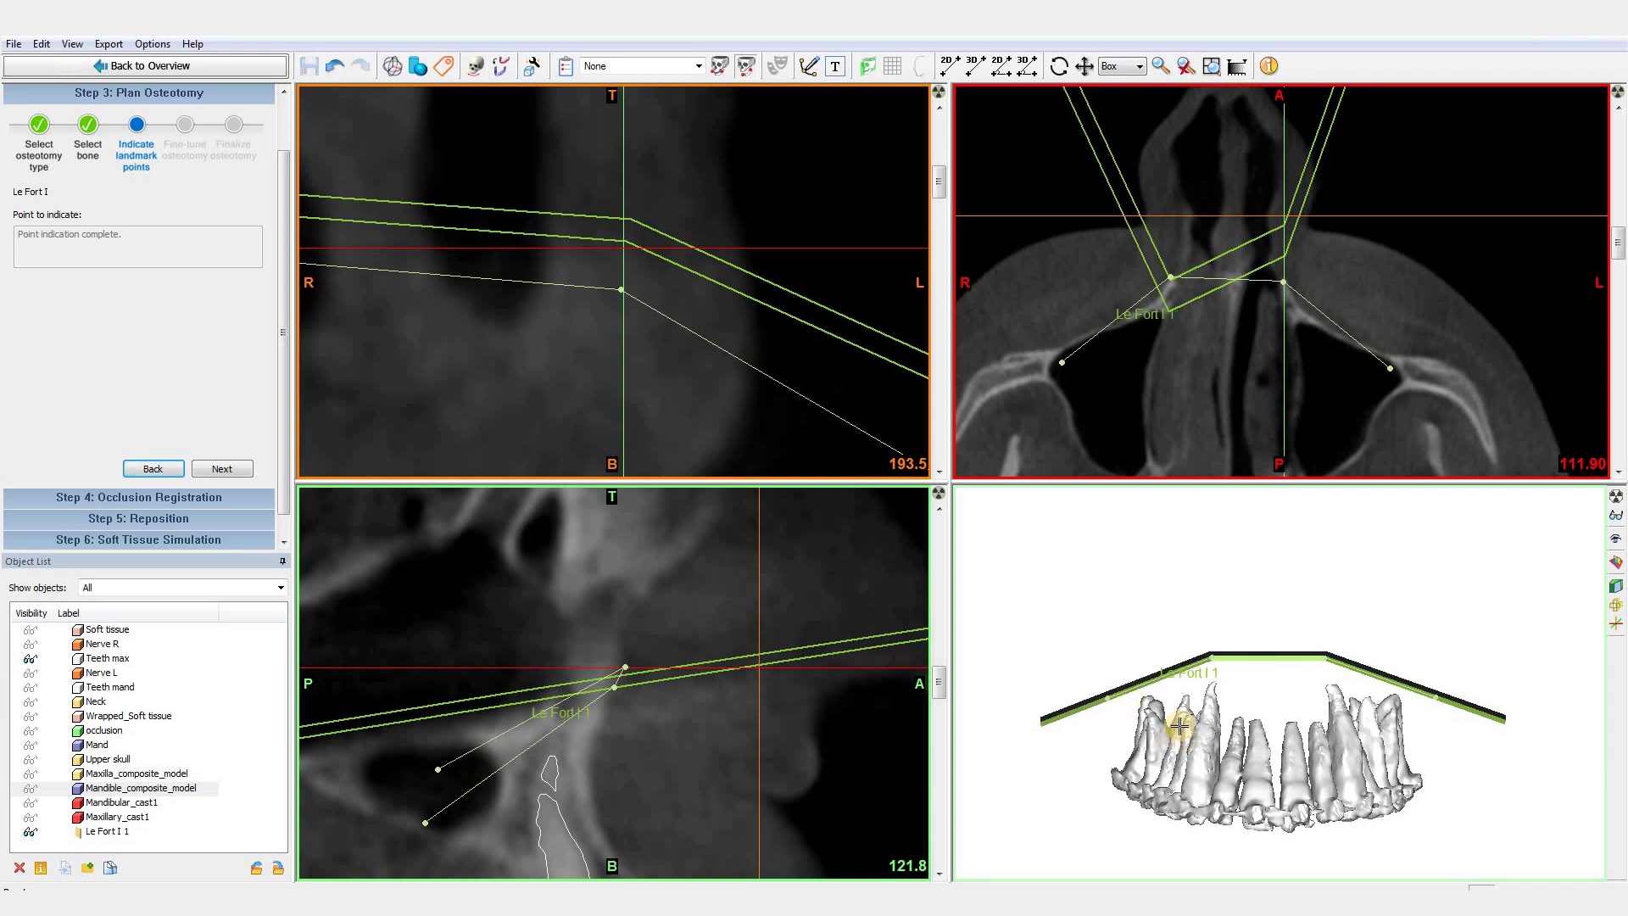
pyautogui.moveTo(1155, 708); pyautogui.dragTo(1469, 708, button='right')
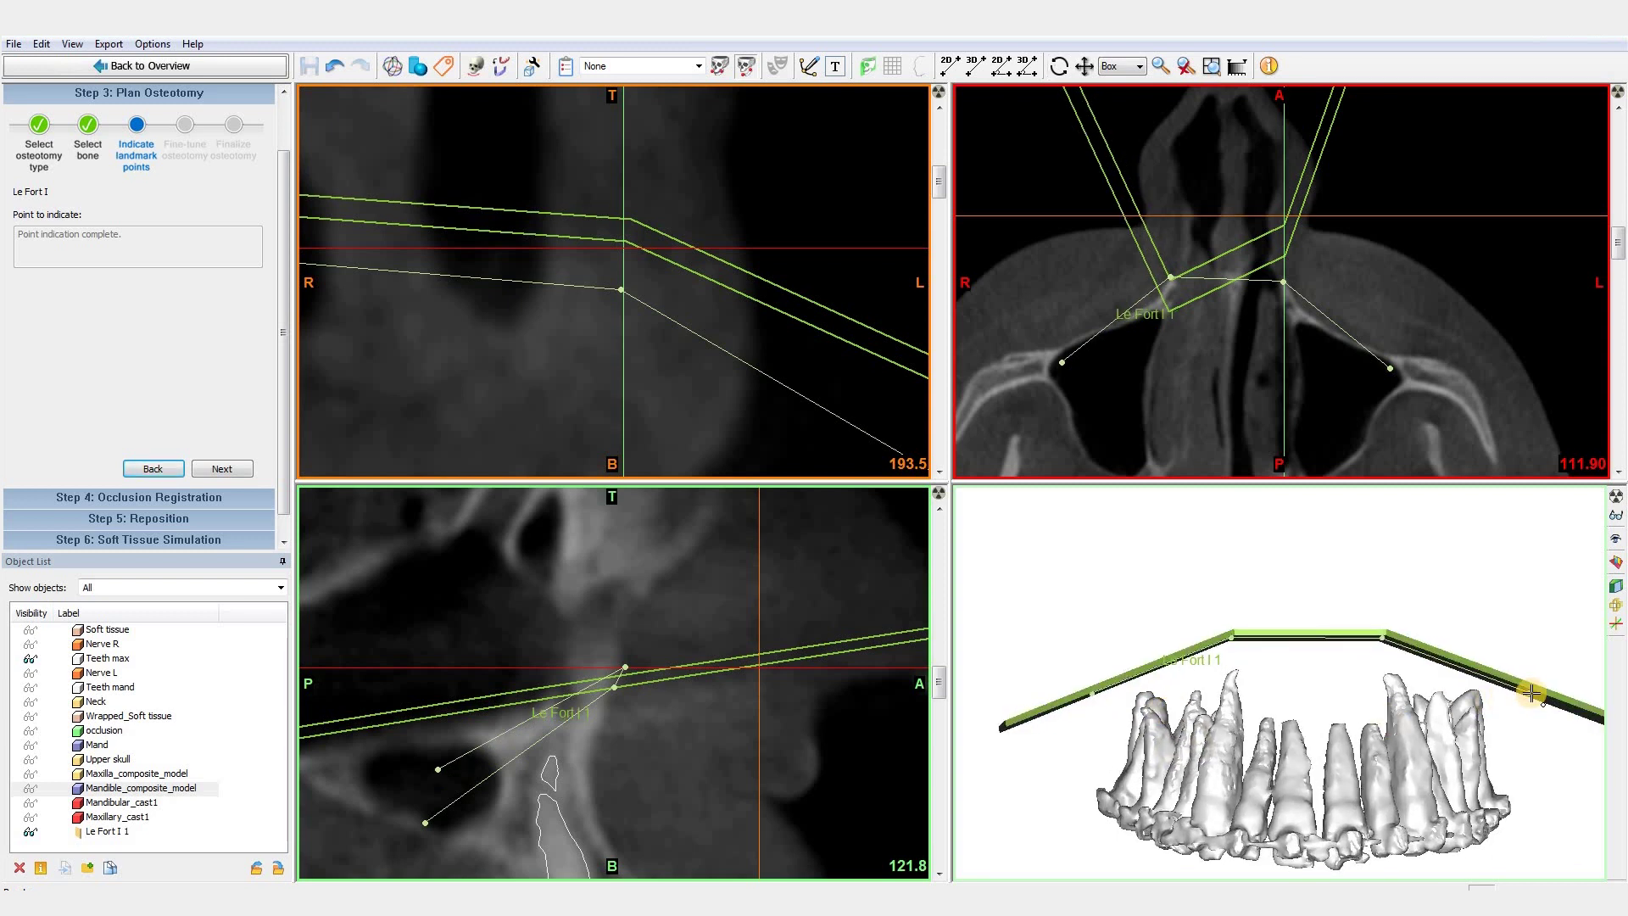
pyautogui.moveTo(1535, 689); pyautogui.dragTo(1532, 677)
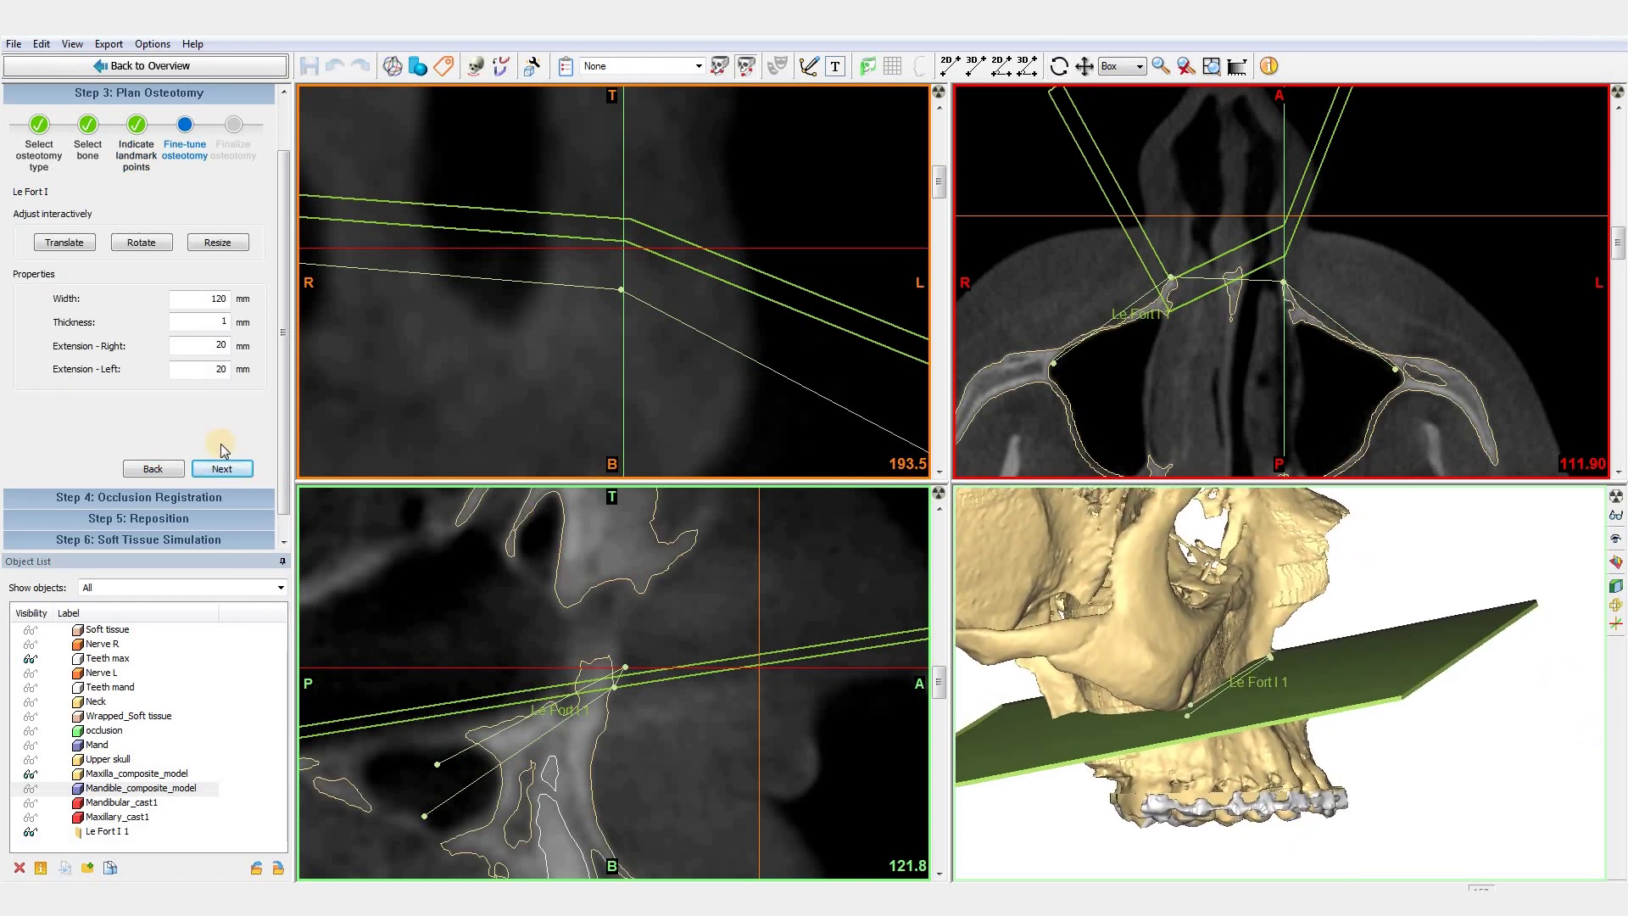
# Orbit the skull to check the Le Fort I cut plane from below
pyautogui.moveTo(1415, 698); pyautogui.dragTo(1384, 656, button='right')
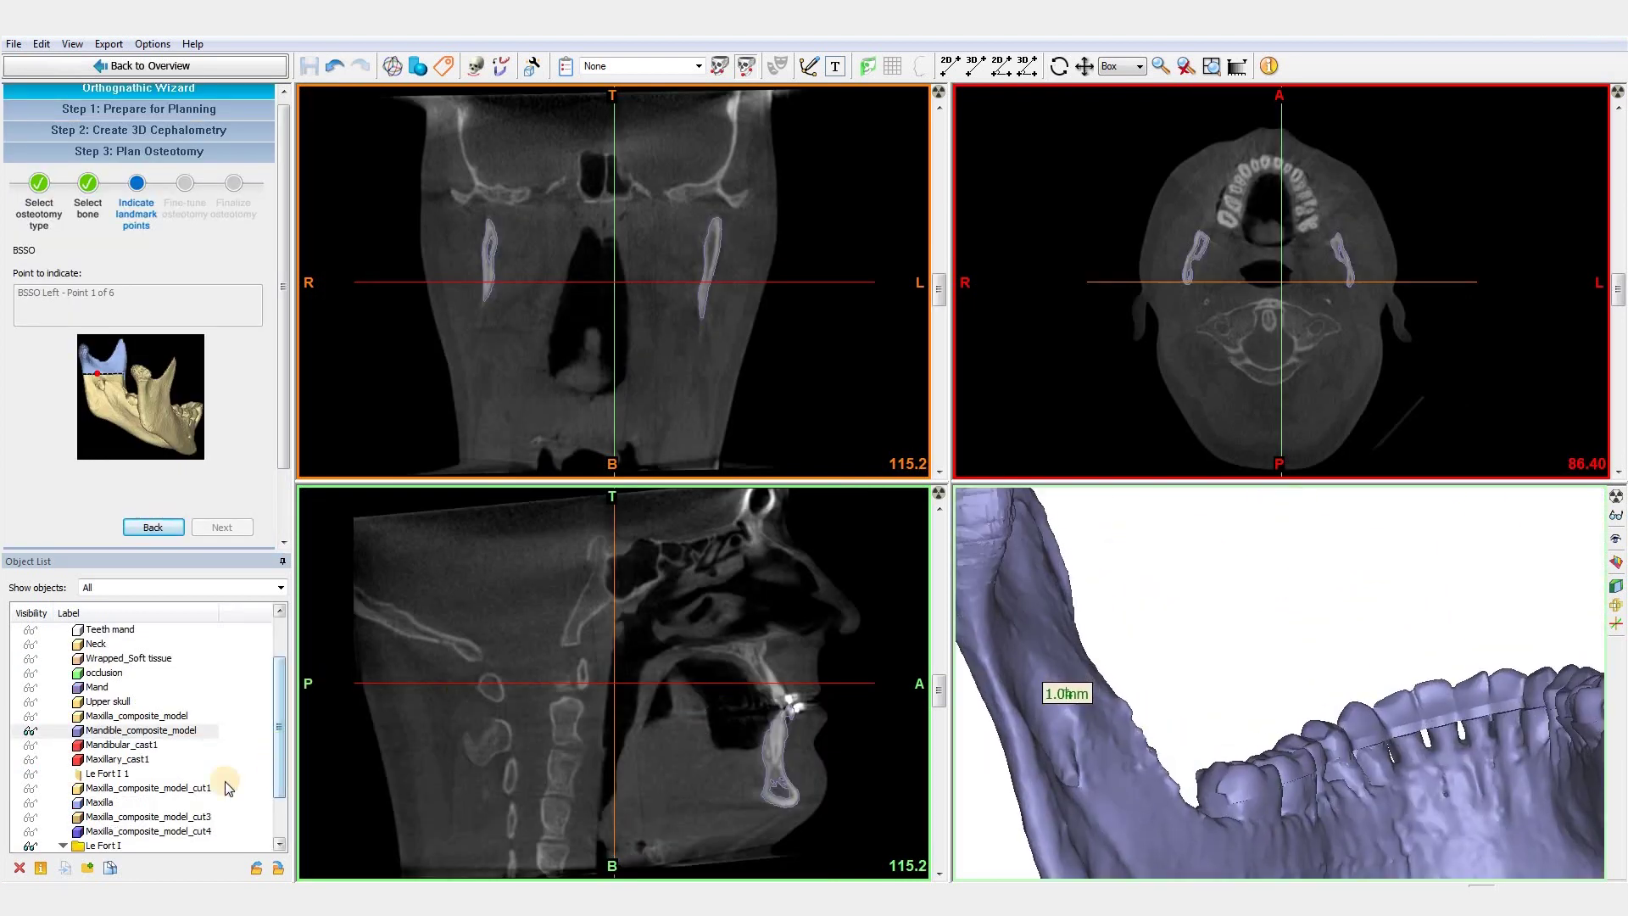
pyautogui.scroll(-2, 227, 790)
# Collapse the Le Fort I objects and place BSSO landmarks on the mandible
pyautogui.click(36, 840)
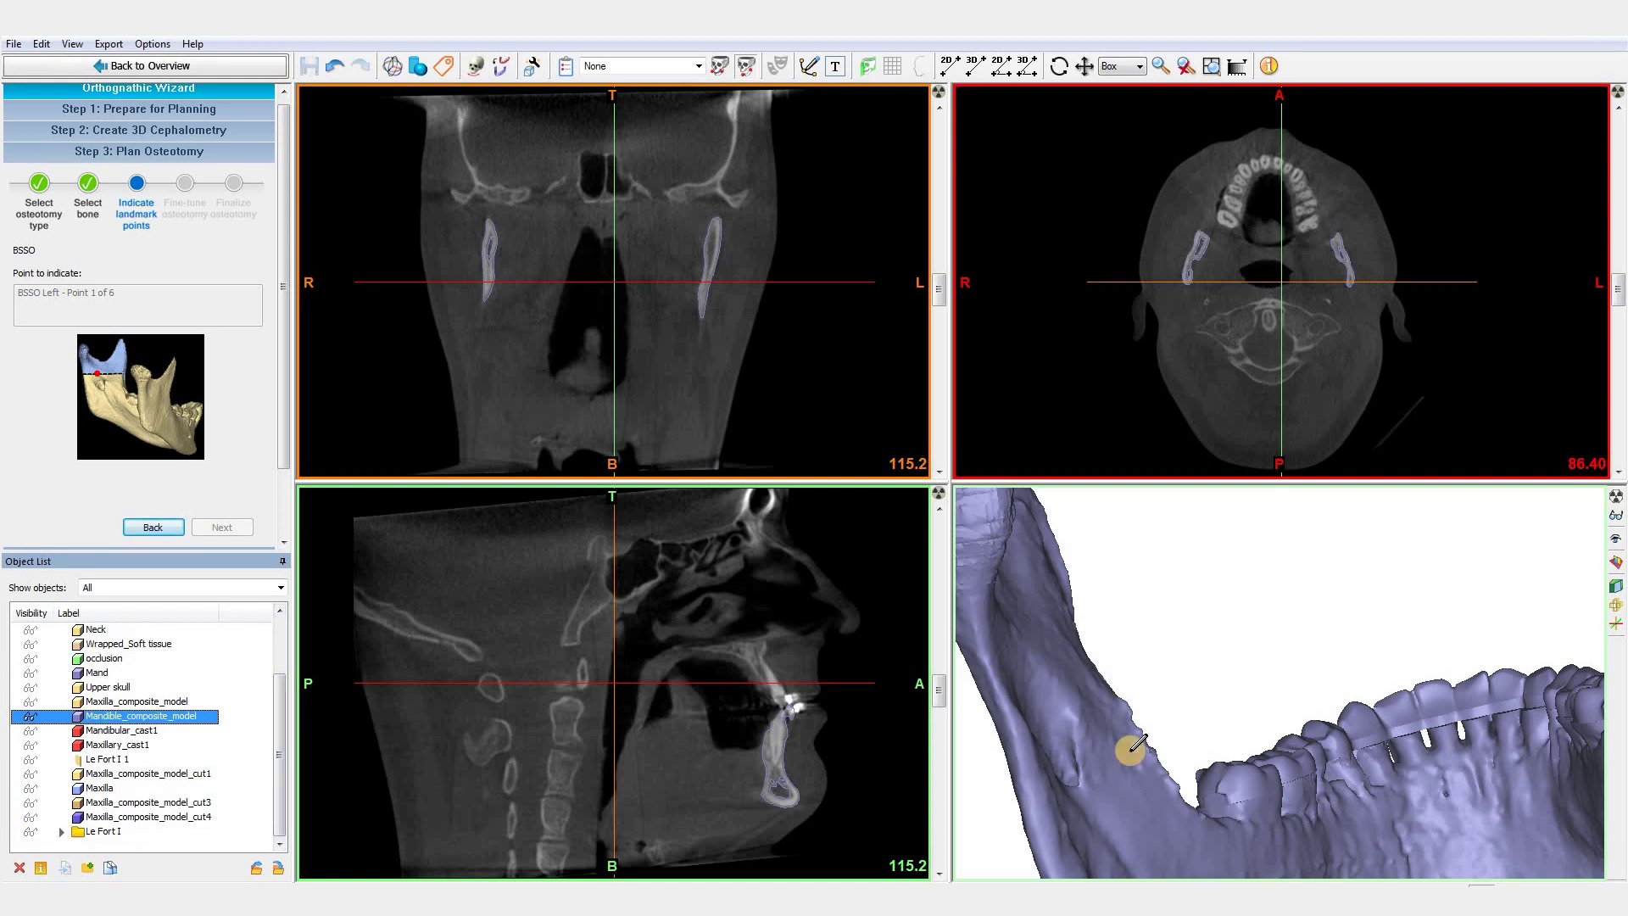
pyautogui.click(1063, 702)
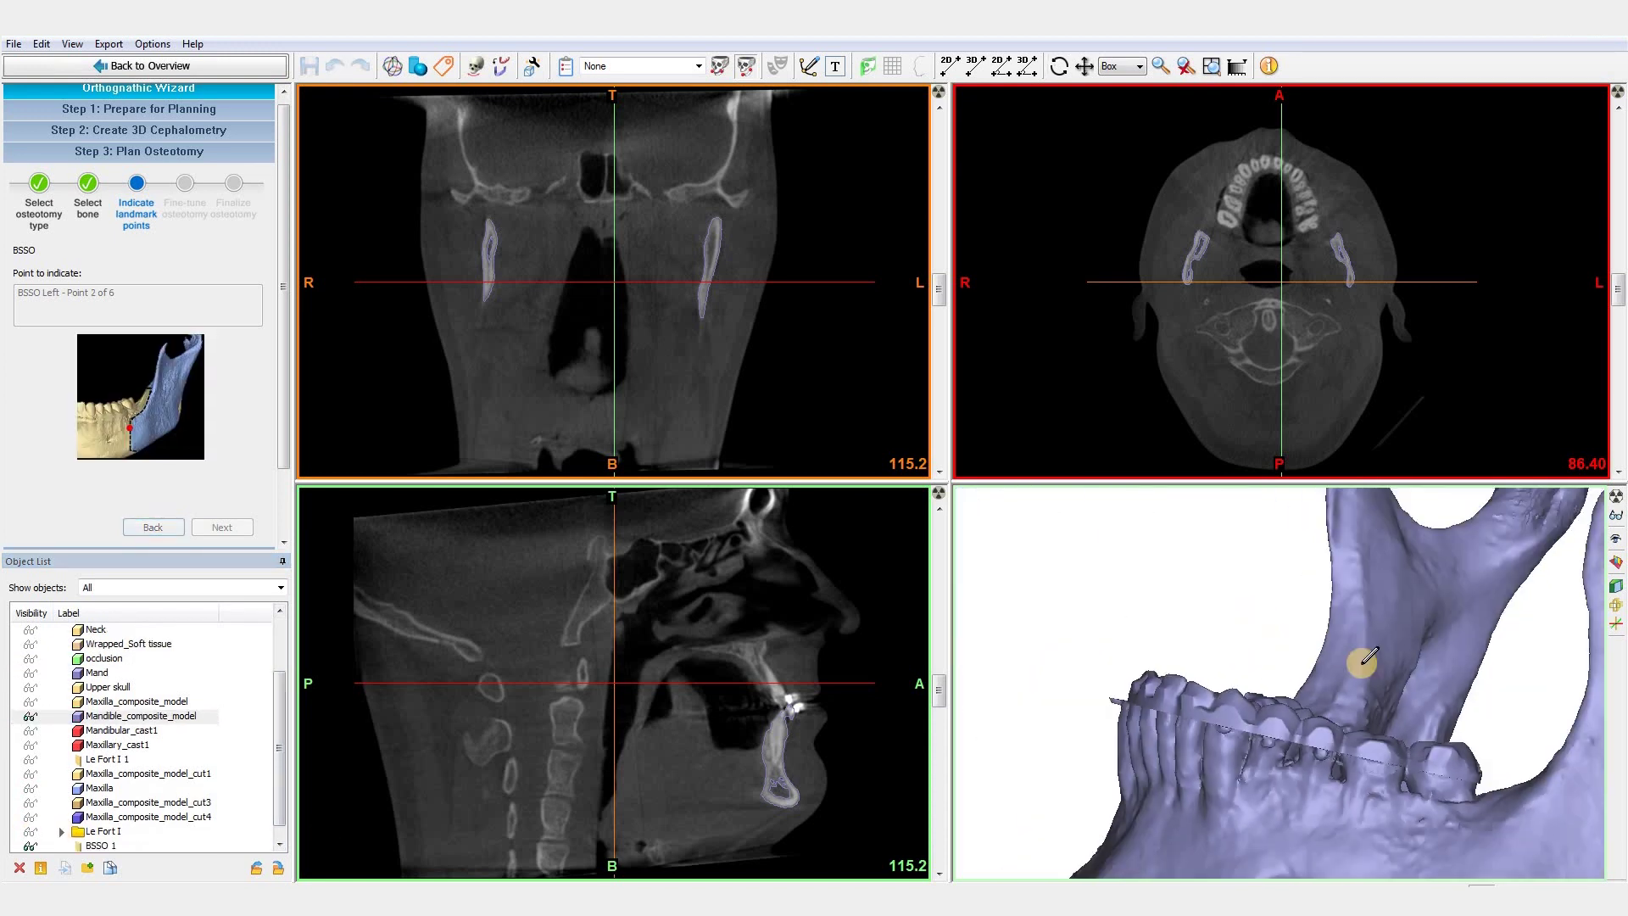
pyautogui.moveTo(1505, 759); pyautogui.dragTo(1276, 674, button='middle')
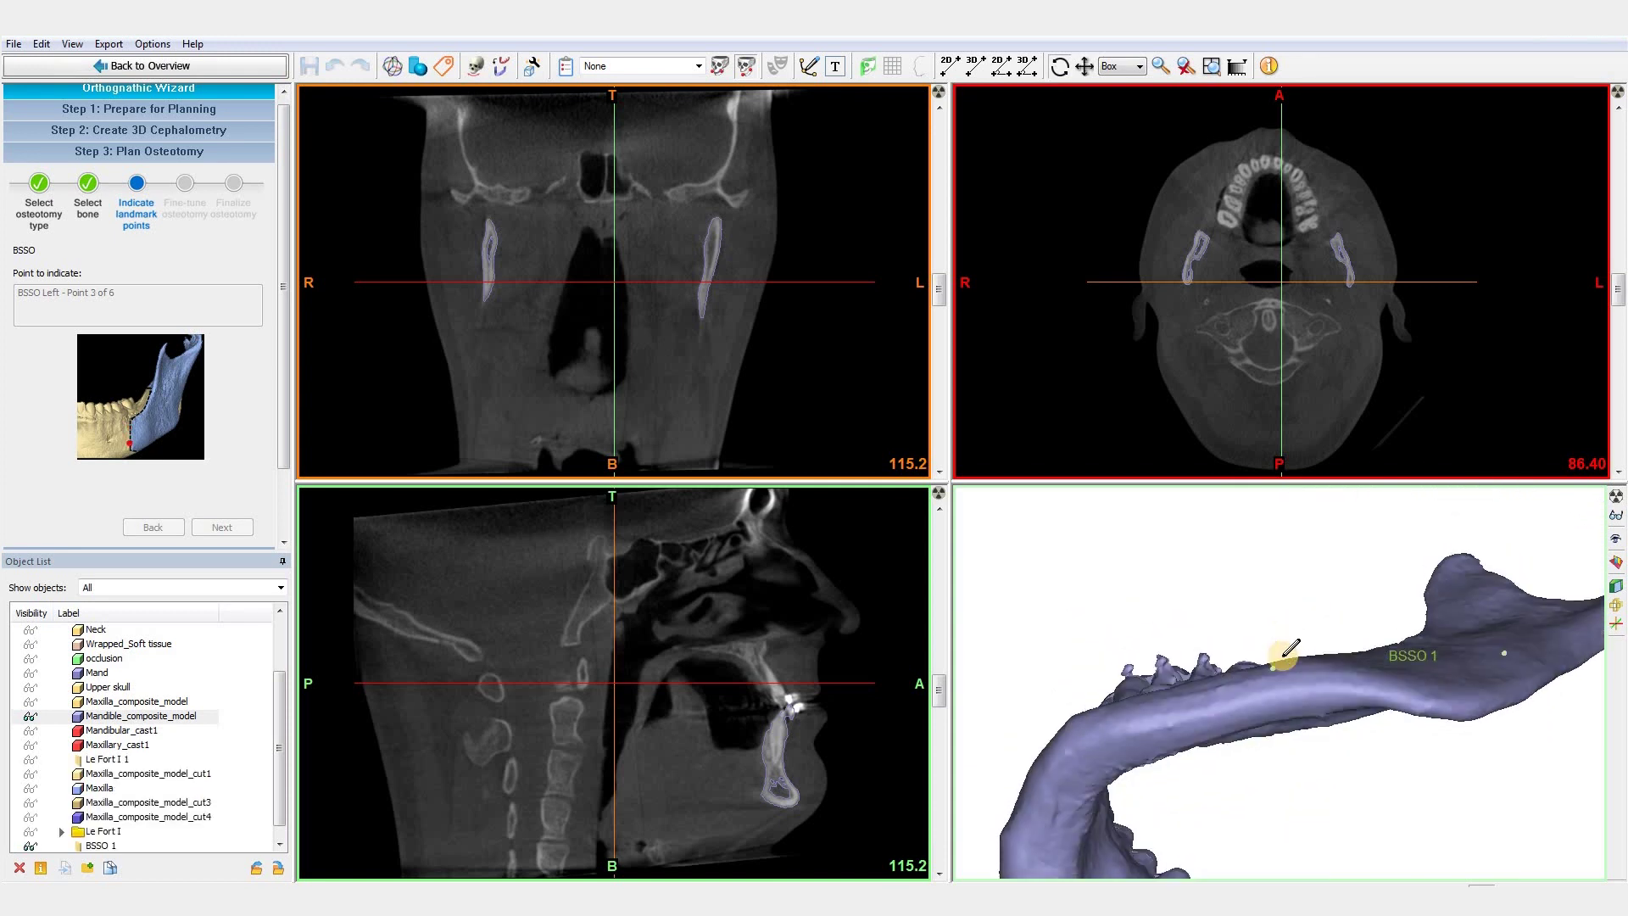
pyautogui.click(1273, 670)
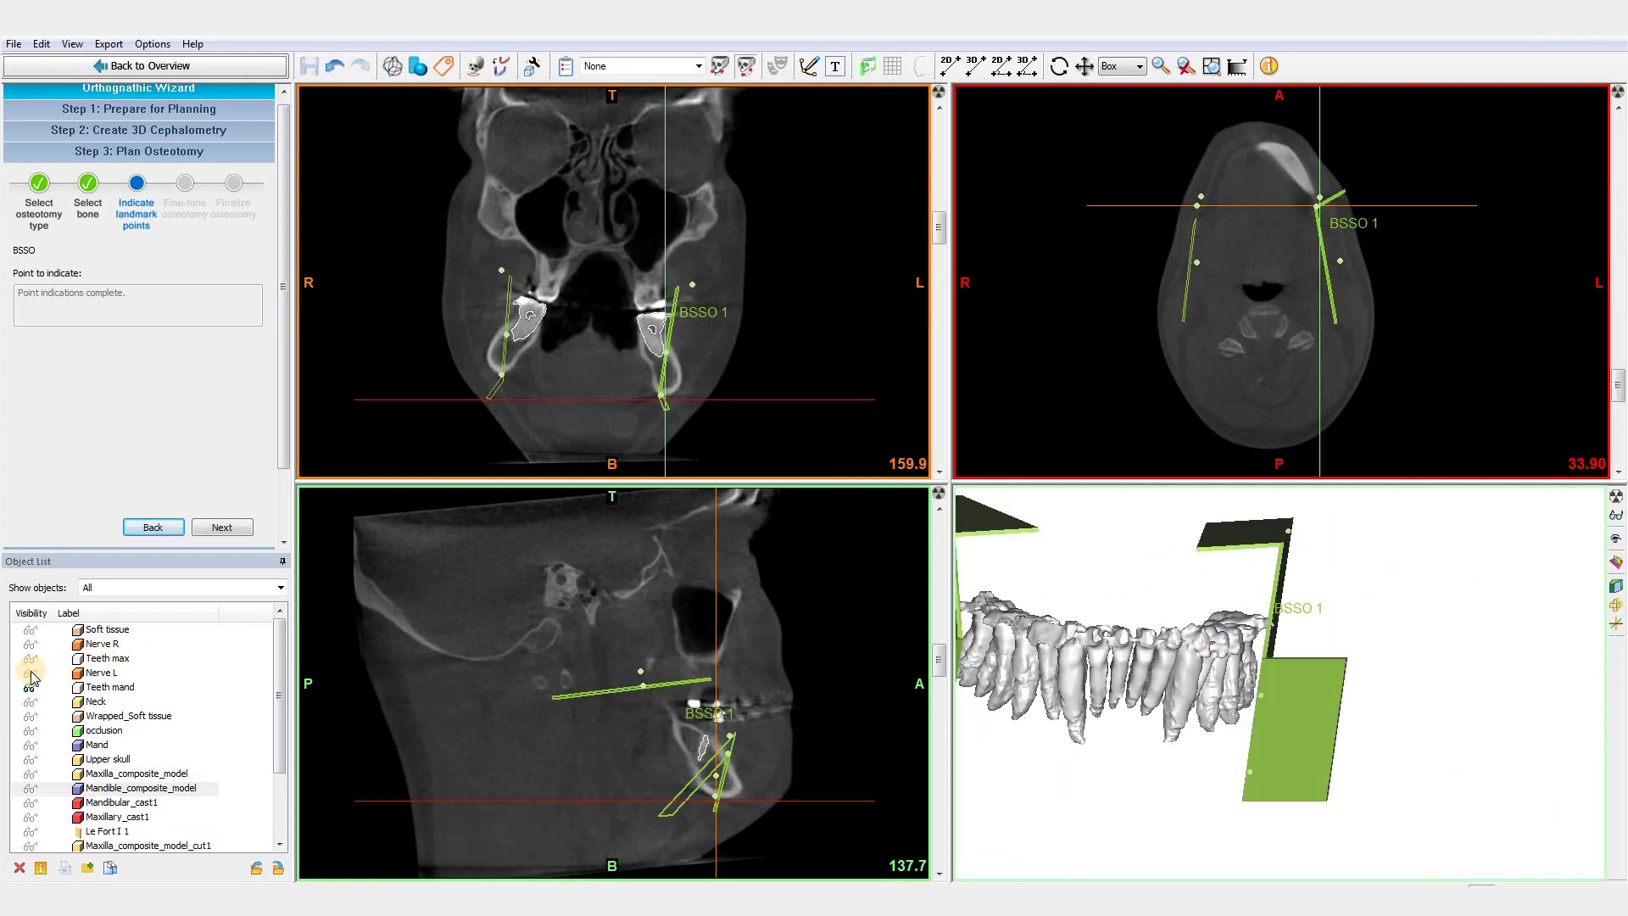
# Show the right nerve and mandible, hide the left nerve, and inspect the BSSO cuts
pyautogui.click(31, 646)
pyautogui.moveTo(1220, 728); pyautogui.dragTo(1189, 728)
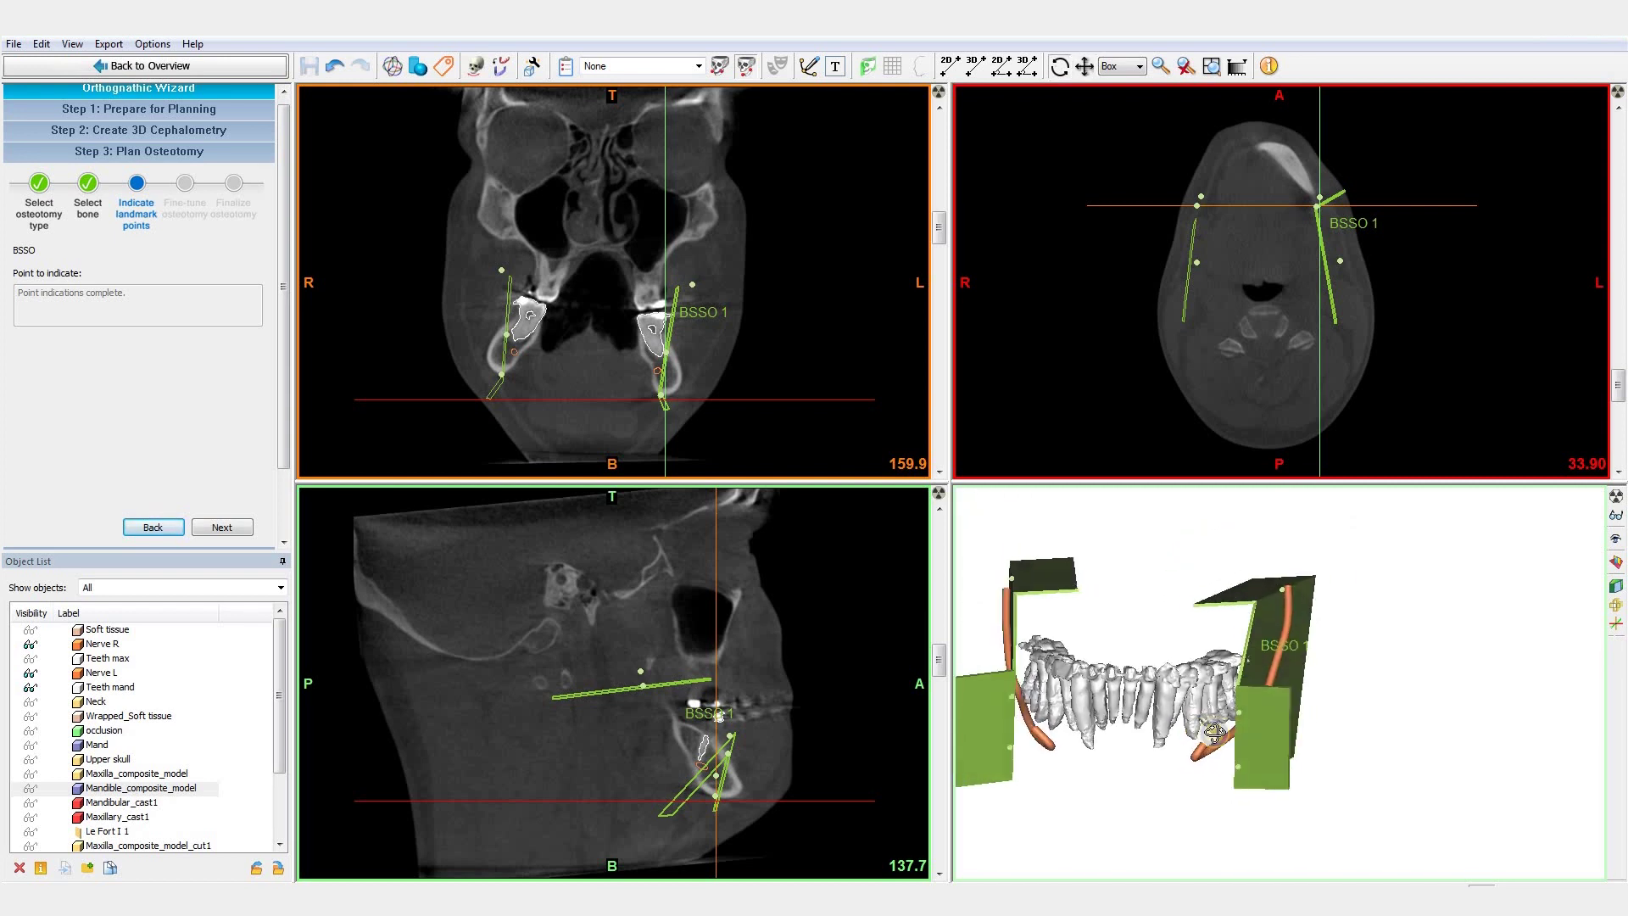
pyautogui.click(30, 675)
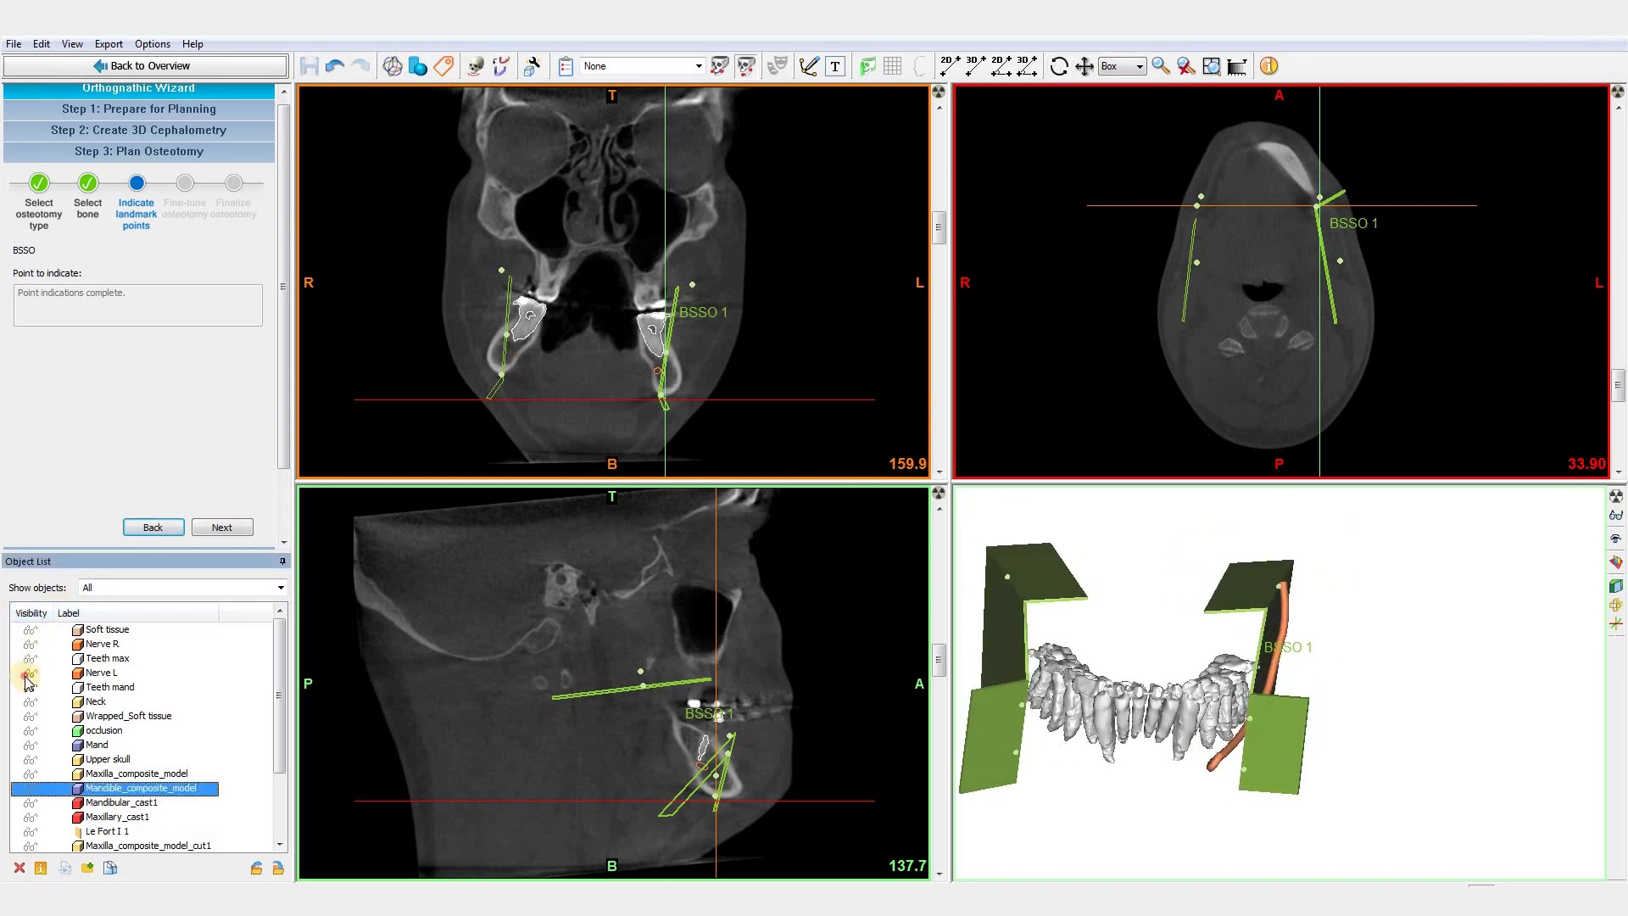
pyautogui.click(28, 745)
pyautogui.moveTo(1254, 708); pyautogui.dragTo(1147, 653)
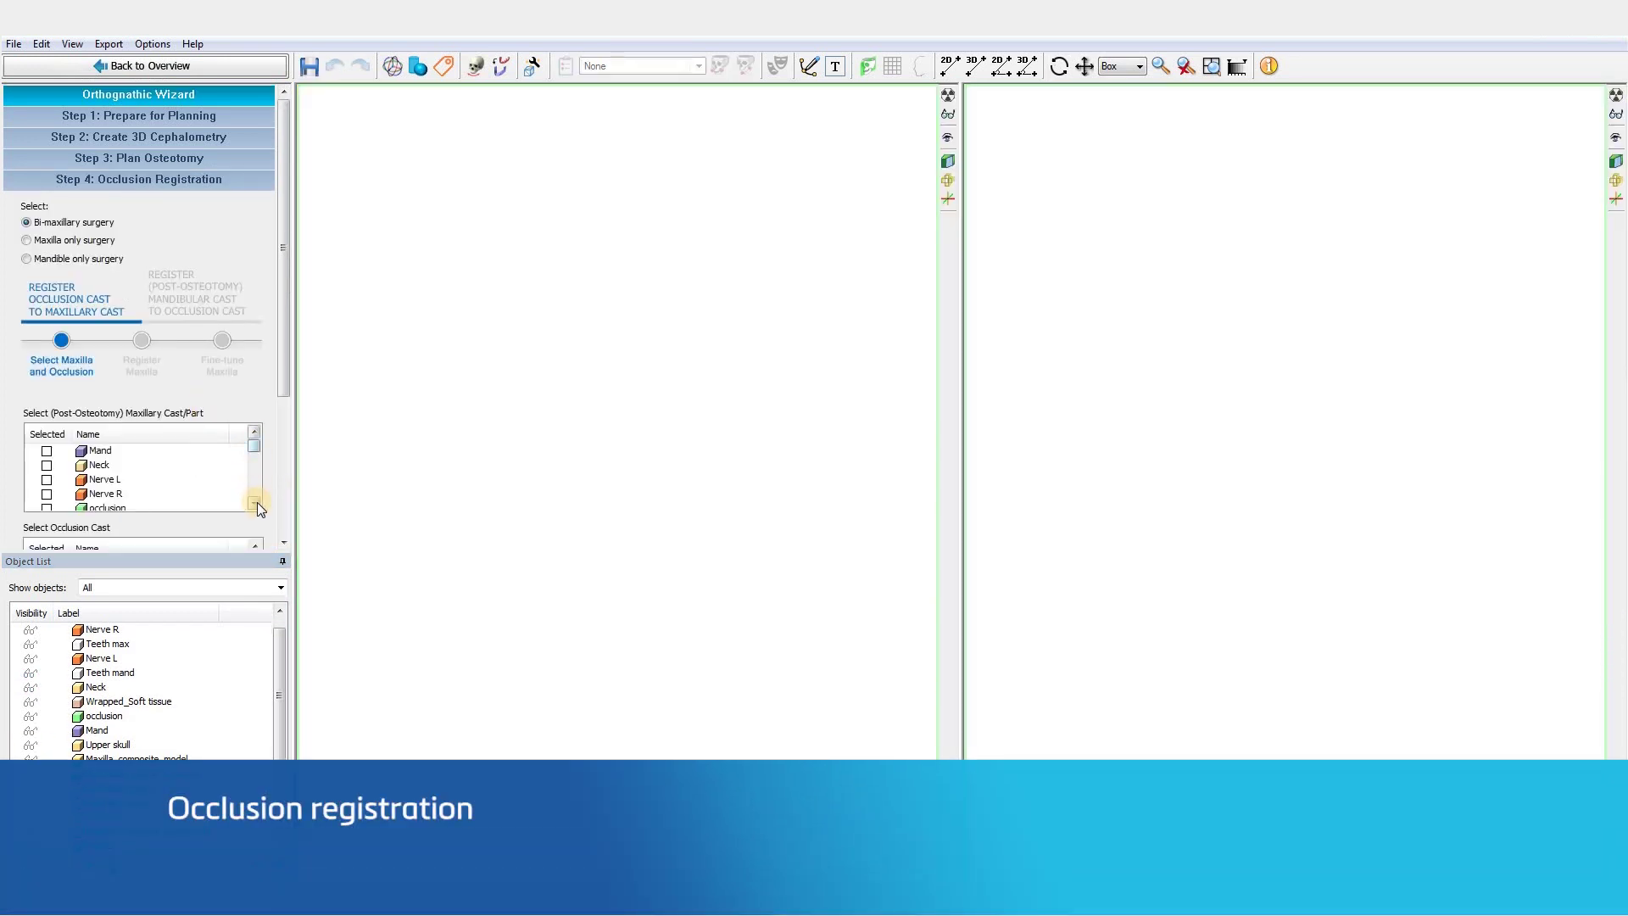
# Use Maxillary_cast1 as the maxillary cast and occlusion as the occlusion cast, then continue
pyautogui.click(258, 503)
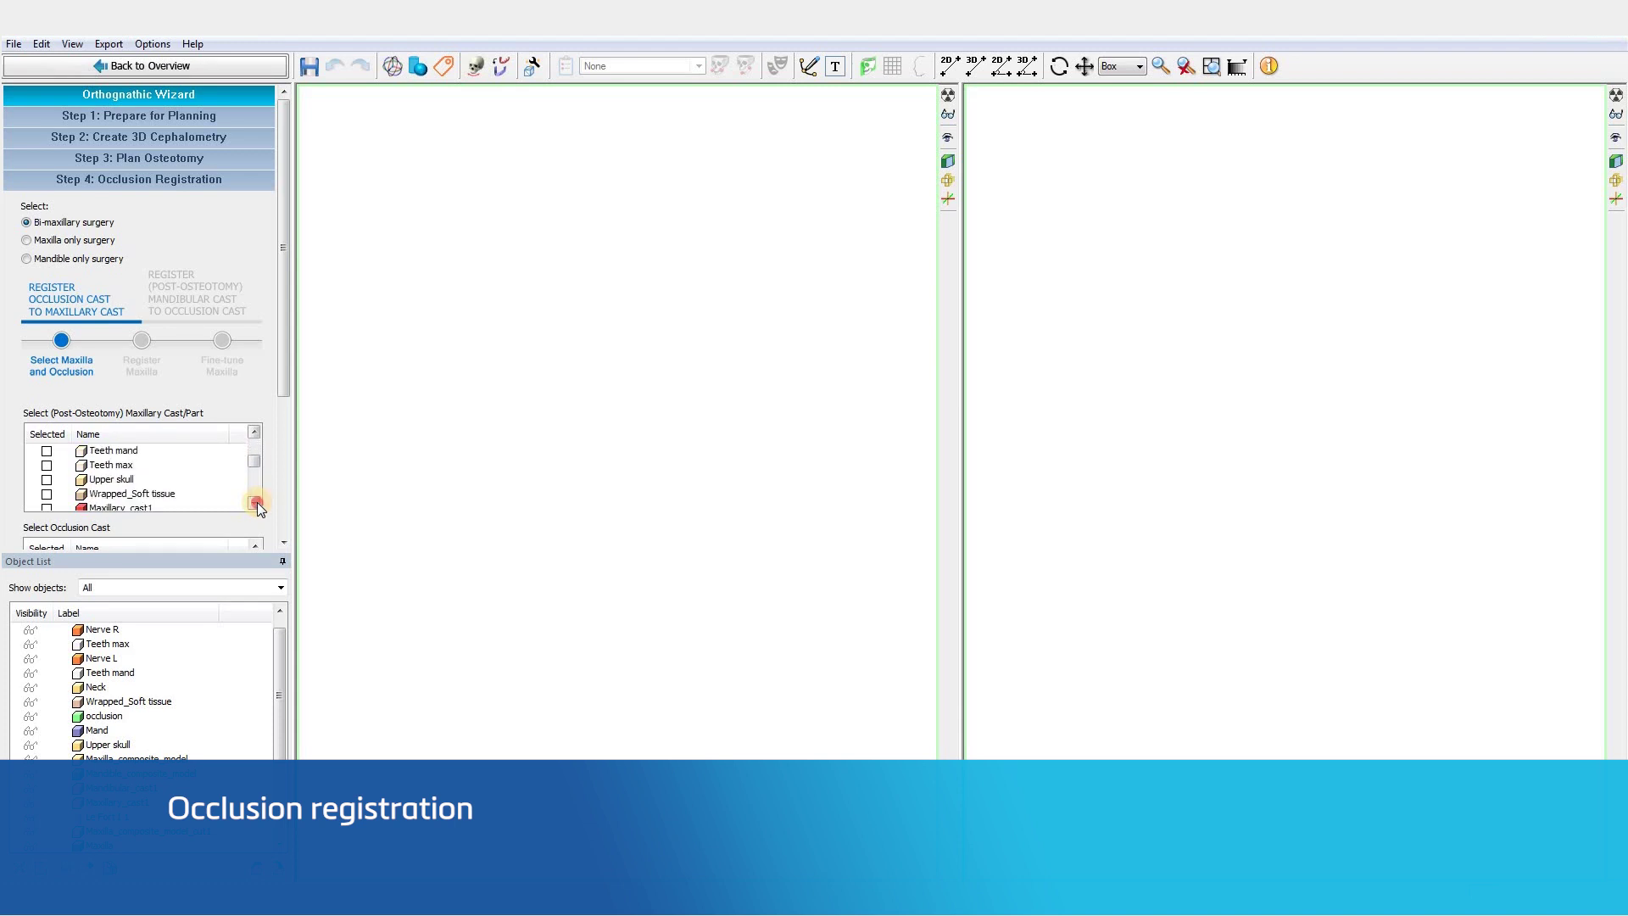
pyautogui.click(257, 502)
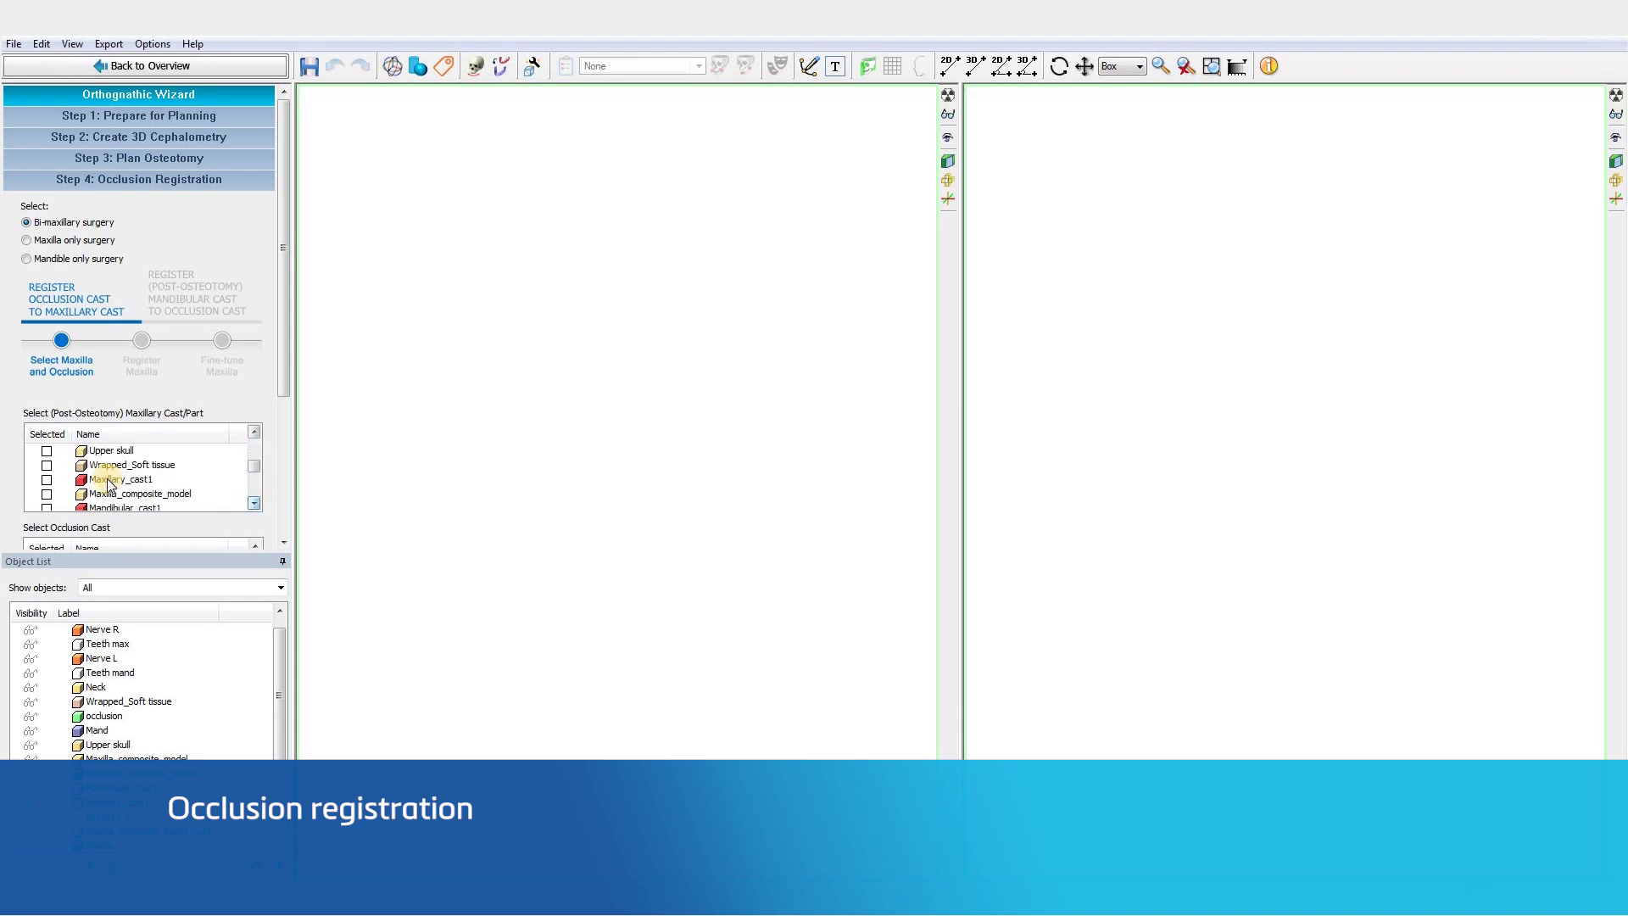
pyautogui.click(284, 541)
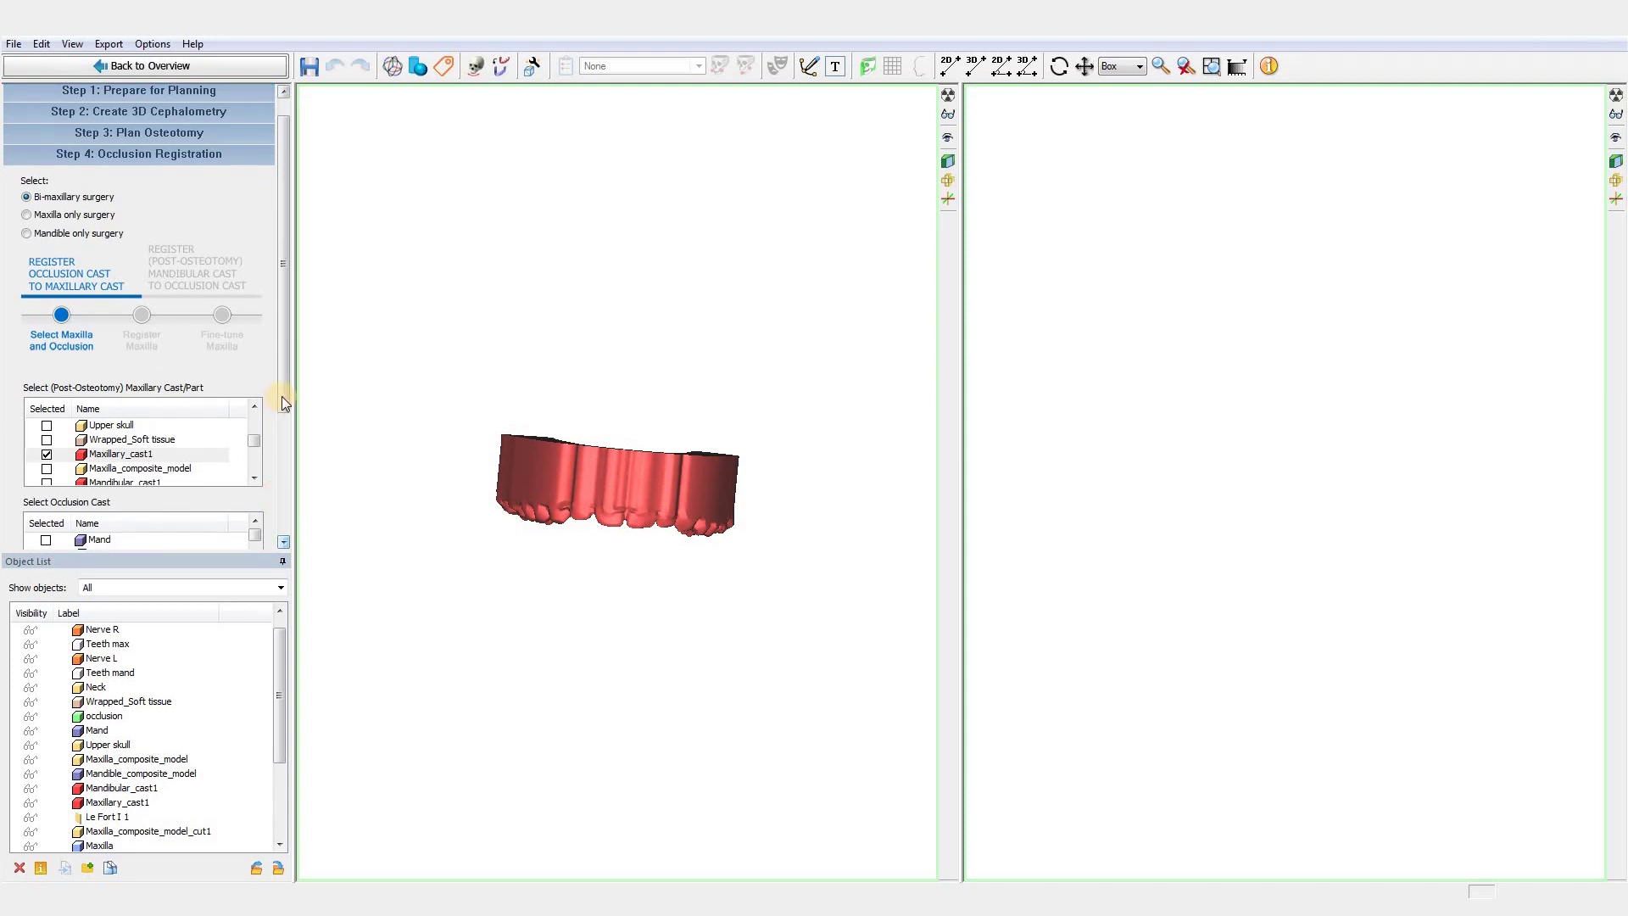
pyautogui.scroll(-3, 284, 461)
pyautogui.click(256, 474)
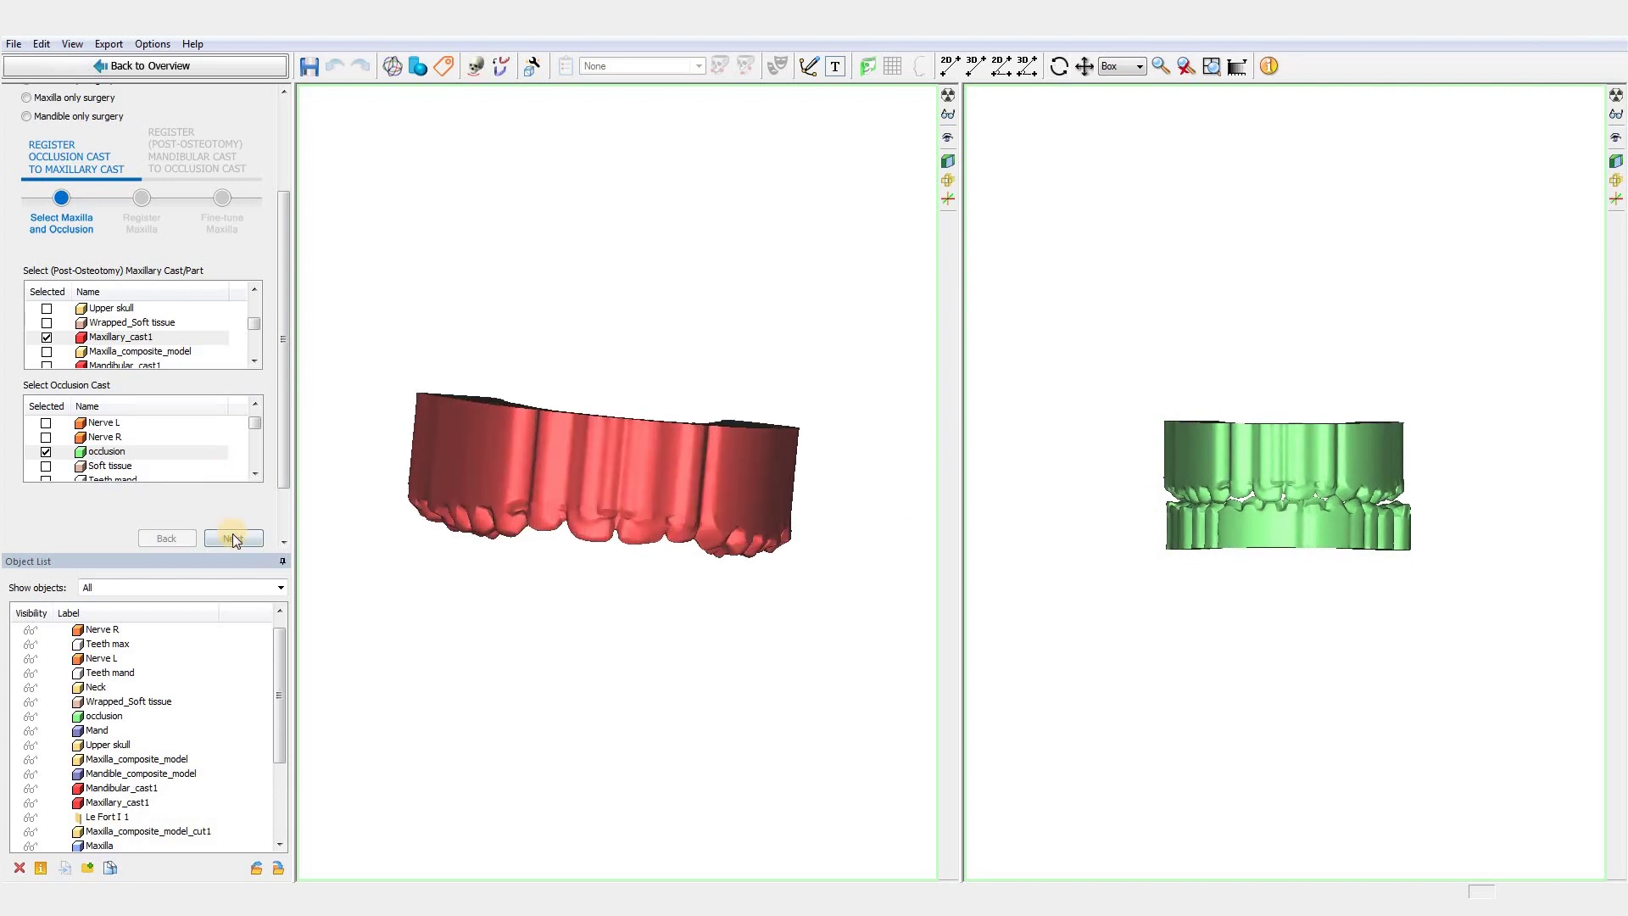
pyautogui.press('Return')
pyautogui.scroll(5, 636, 266)
pyautogui.scroll(5, 1344, 298)
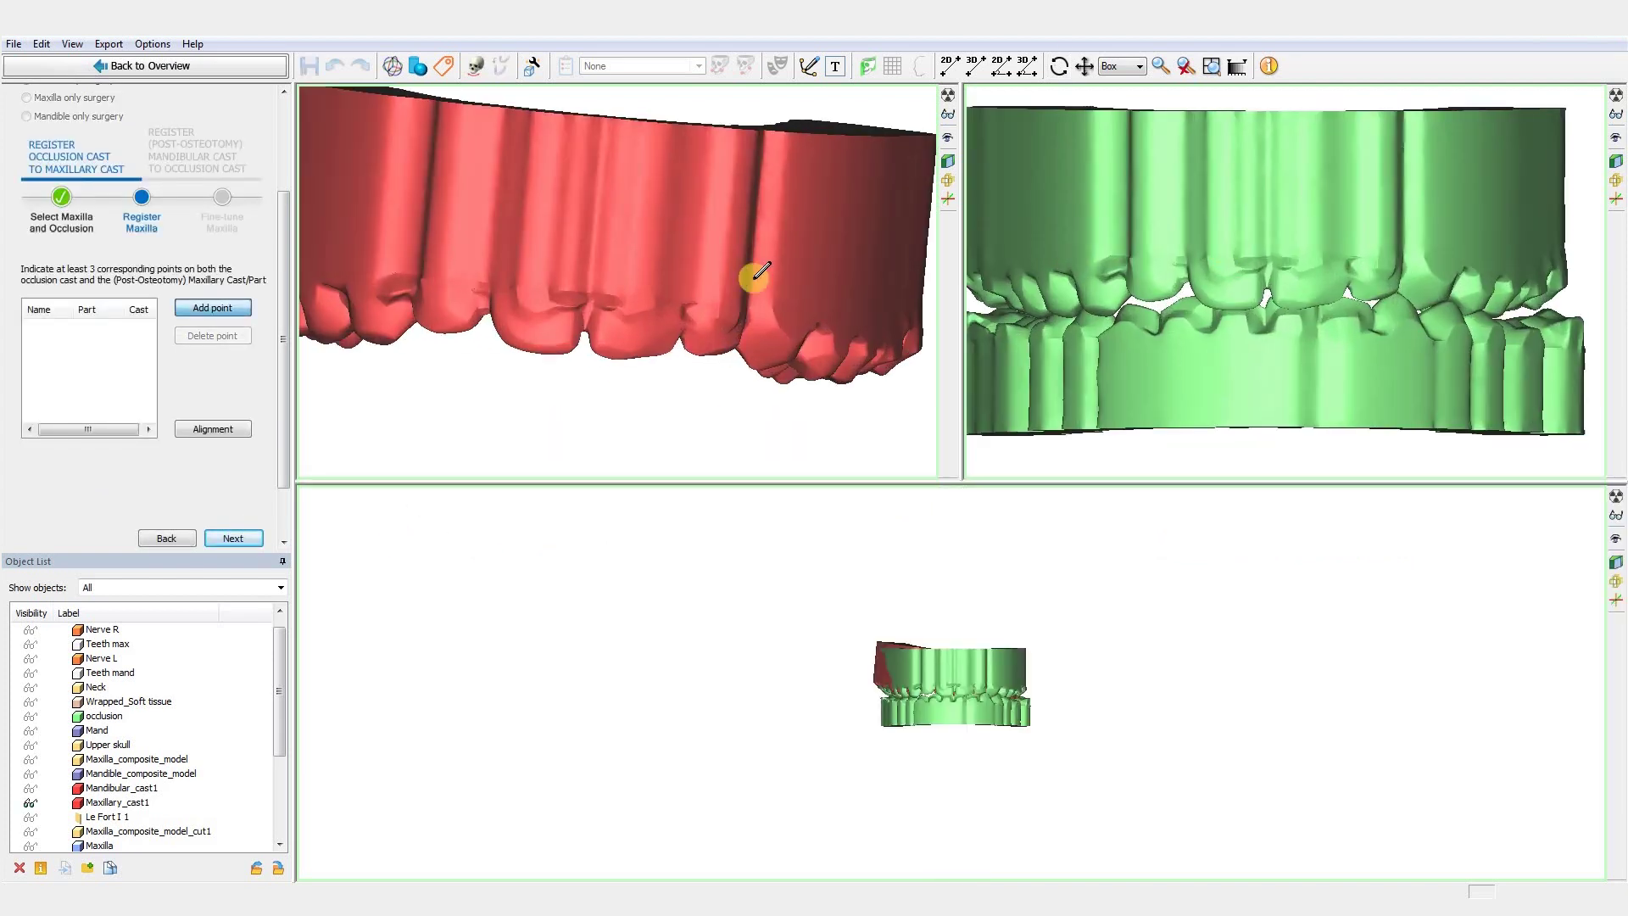
pyautogui.scroll(2, 579, 293)
# Mark three matching point pairs on the maxillary and occlusion casts
pyautogui.click(593, 378)
pyautogui.click(1264, 327)
pyautogui.scroll(3, 1264, 327)
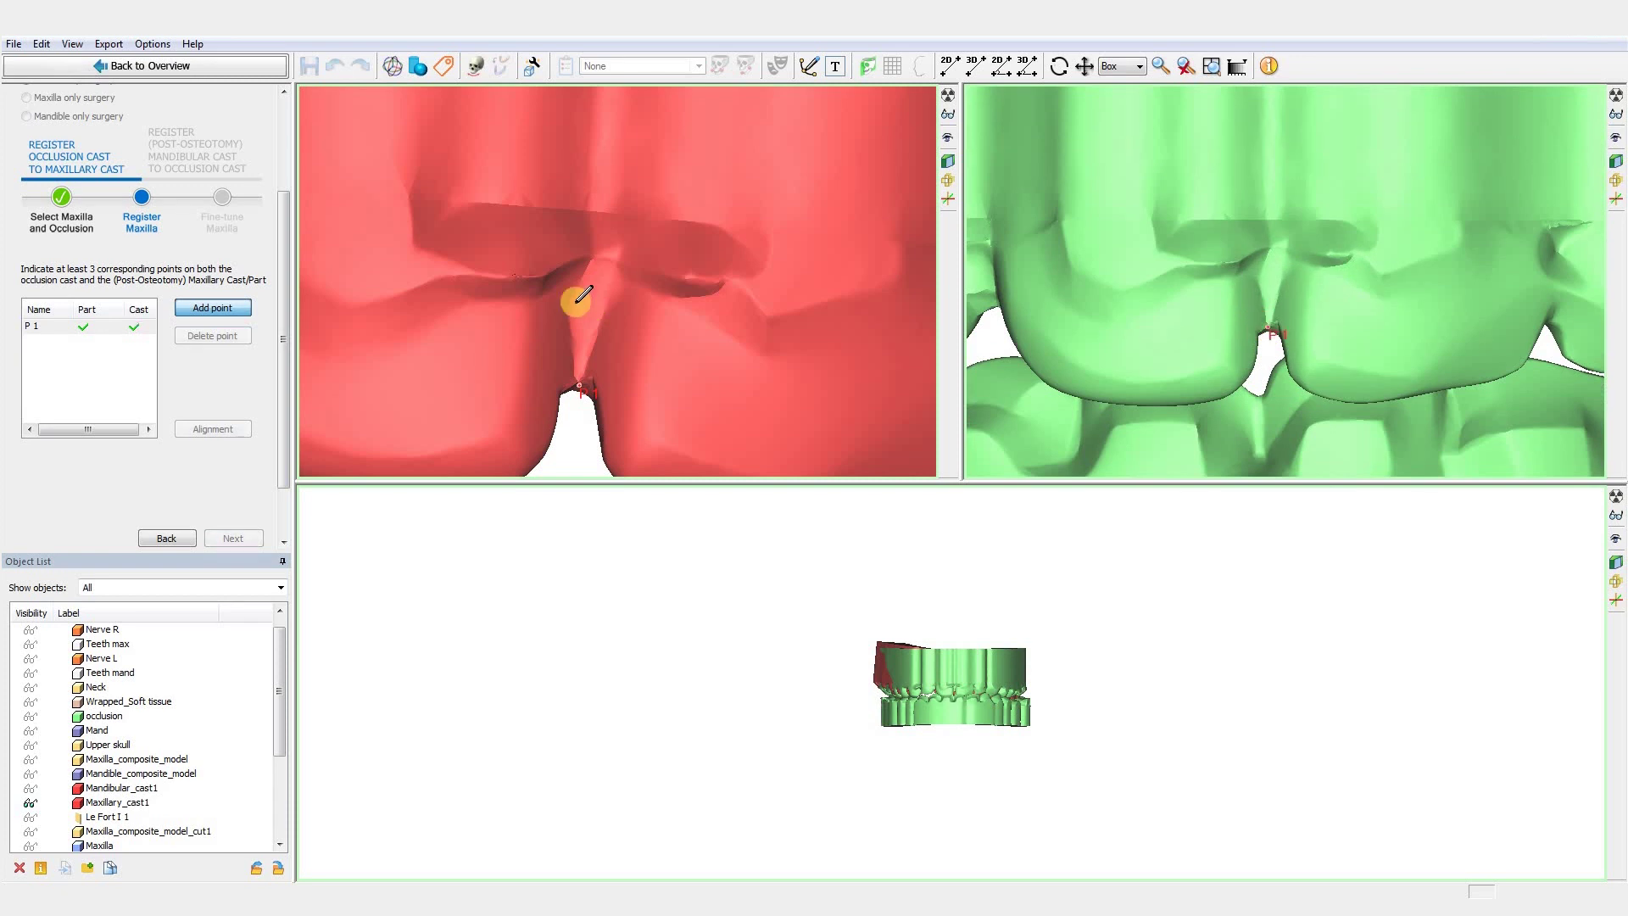
pyautogui.scroll(-3, 571, 290)
pyautogui.scroll(2, 608, 288)
pyautogui.scroll(3, 553, 346)
pyautogui.click(595, 353)
pyautogui.scroll(-2, 1235, 283)
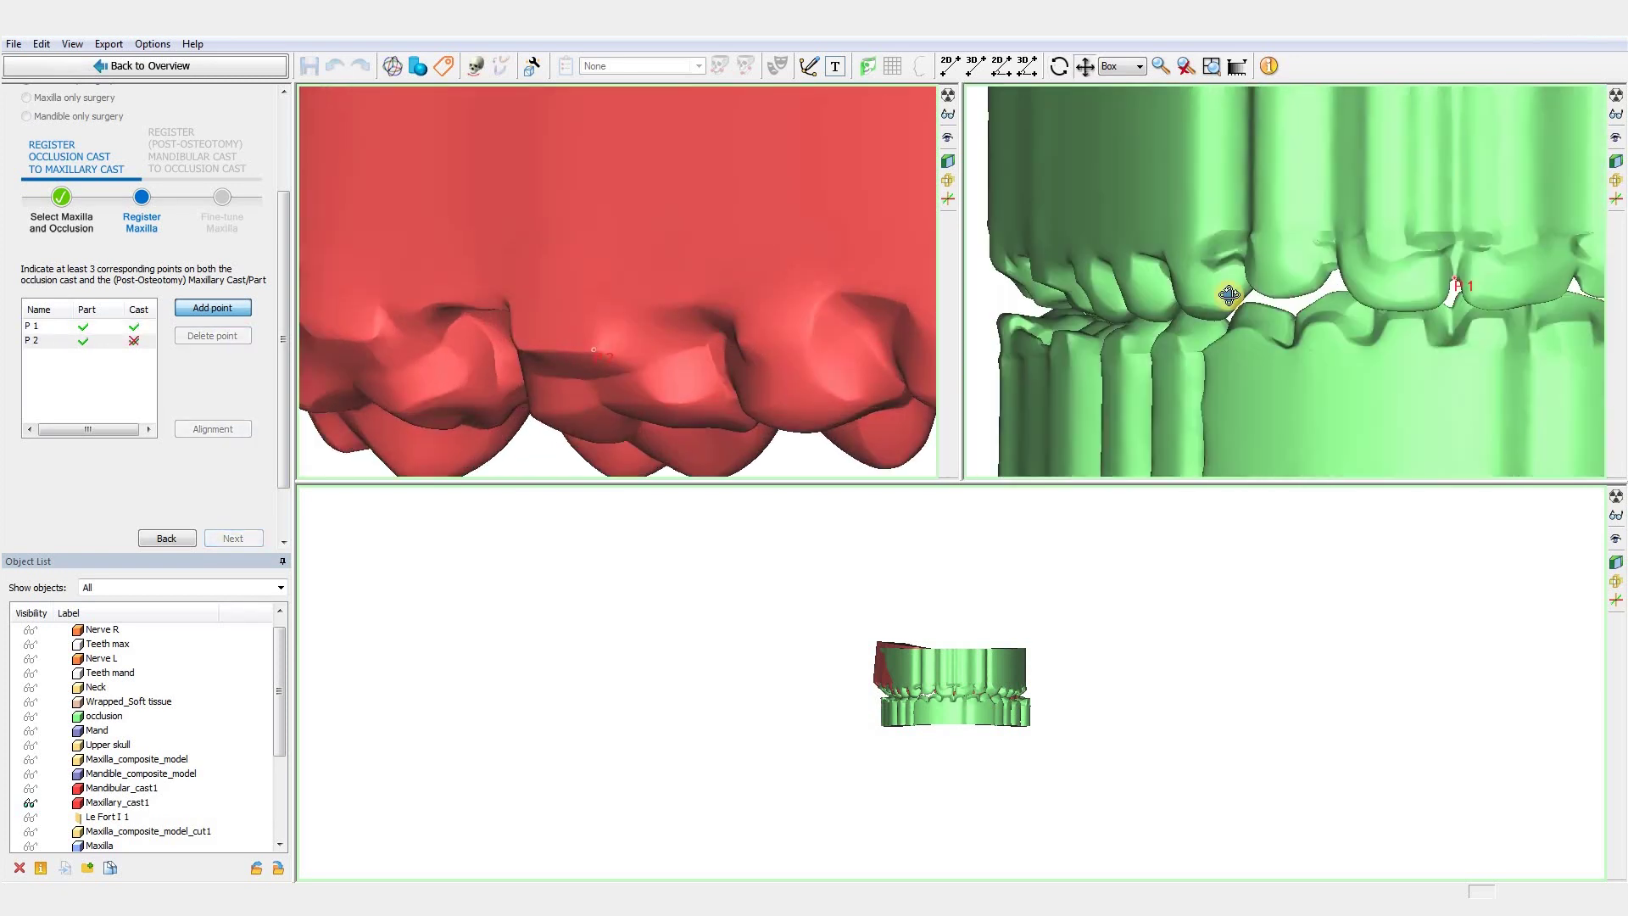
pyautogui.scroll(-2, 1167, 281)
pyautogui.scroll(2, 1167, 280)
pyautogui.click(1168, 280)
pyautogui.scroll(-3, 752, 272)
pyautogui.scroll(2, 571, 266)
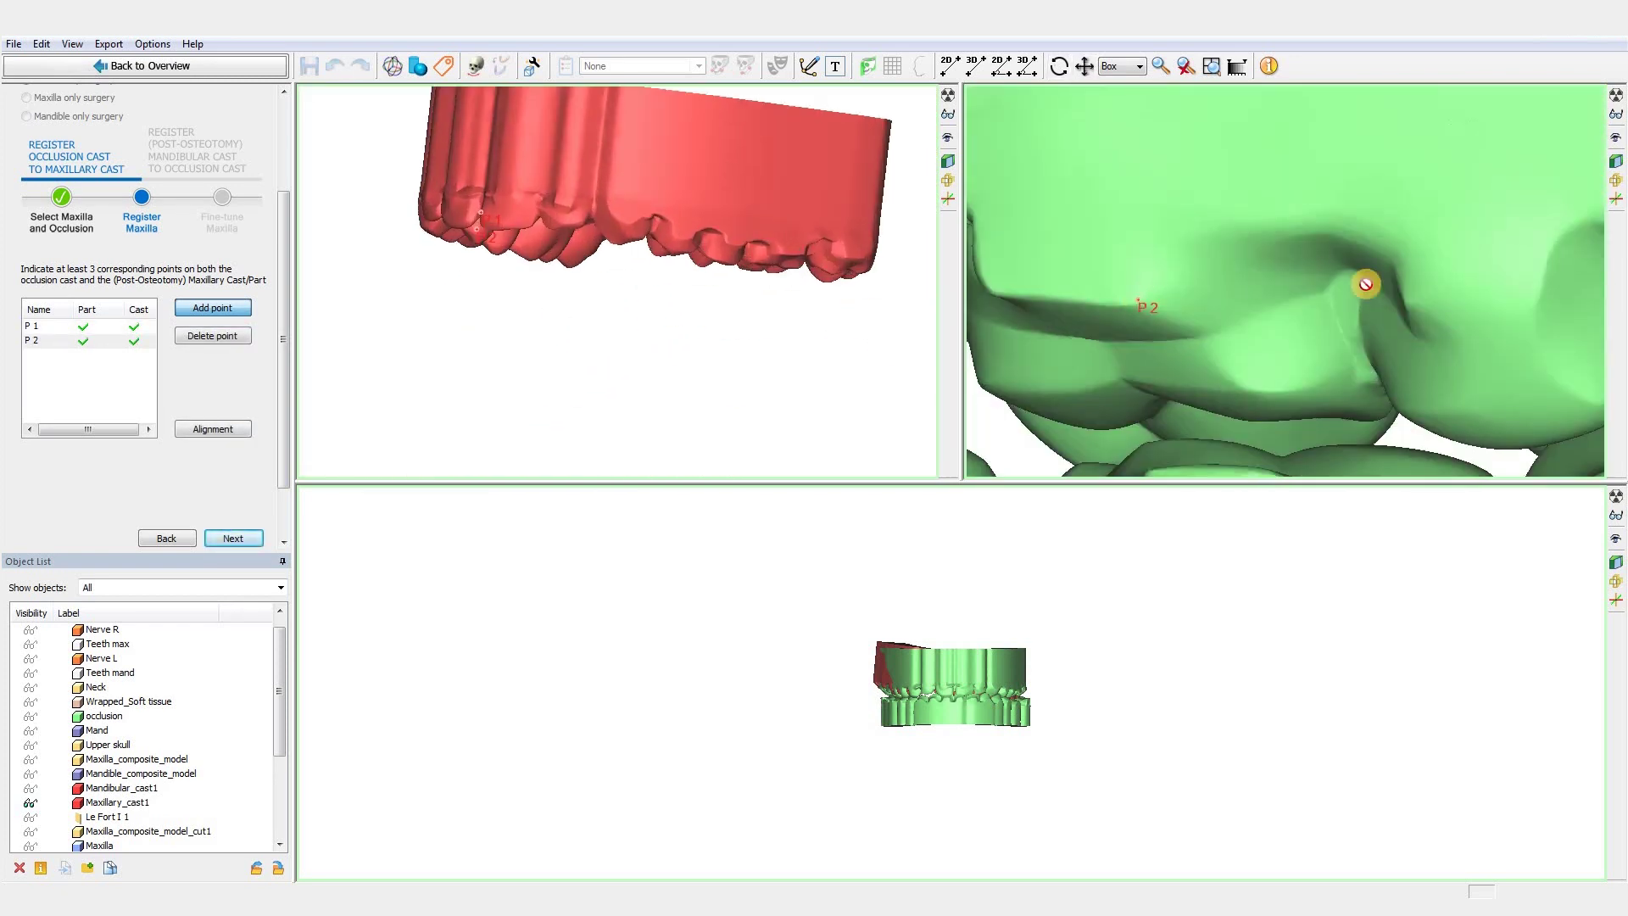
pyautogui.scroll(2, 1257, 308)
pyautogui.scroll(-2, 1257, 308)
pyautogui.scroll(2, 1520, 280)
pyautogui.scroll(2, 814, 248)
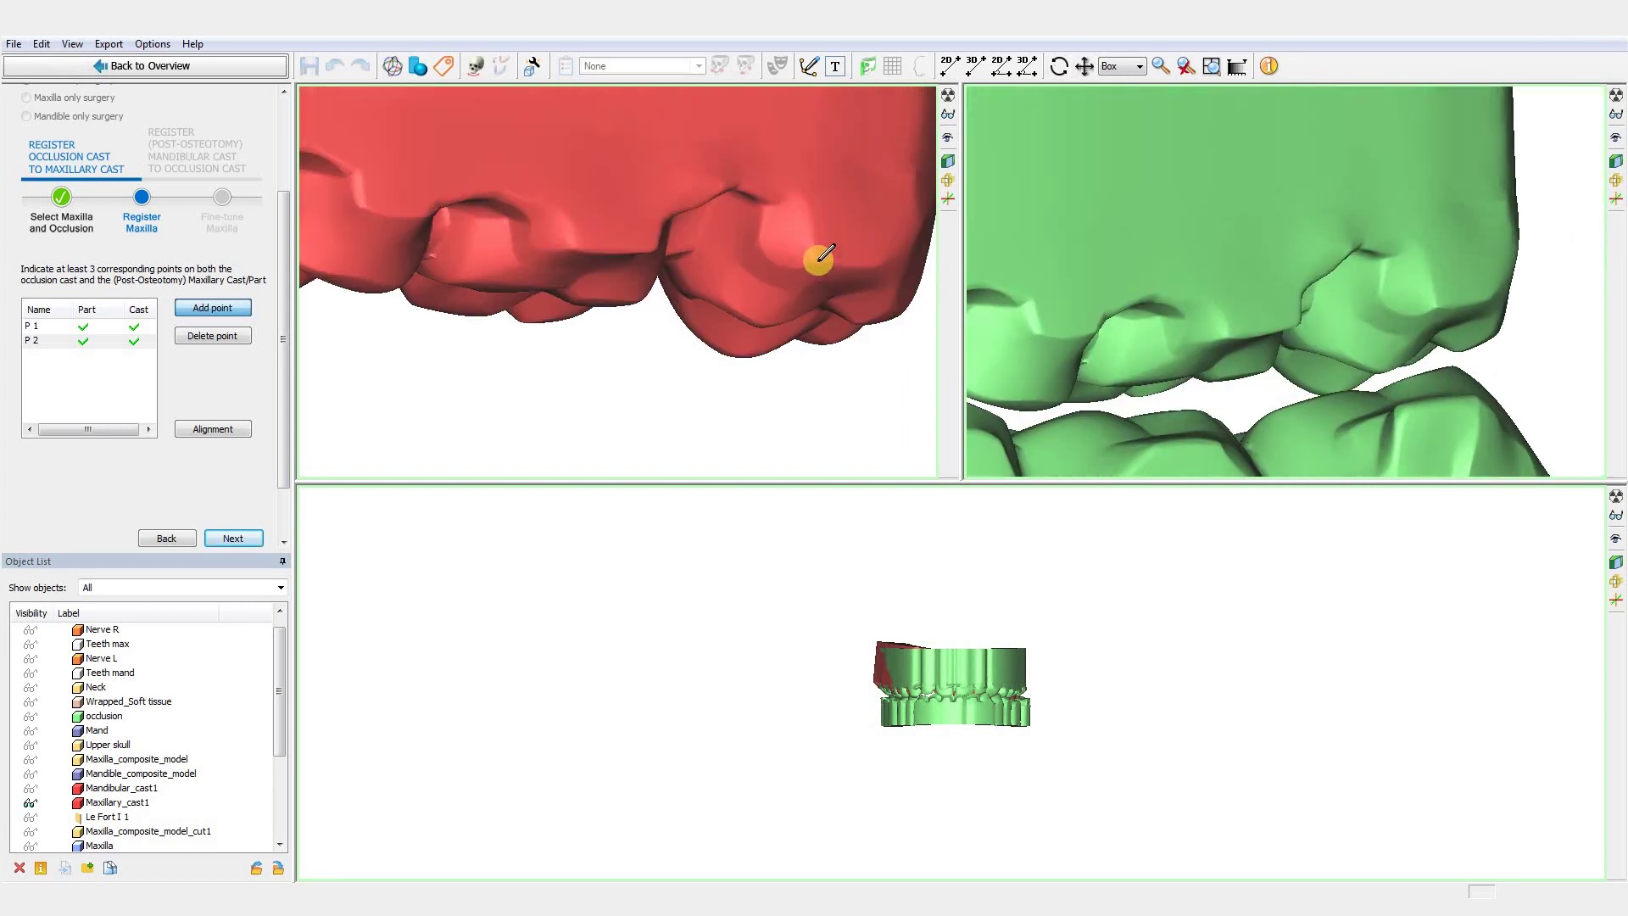
pyautogui.click(815, 263)
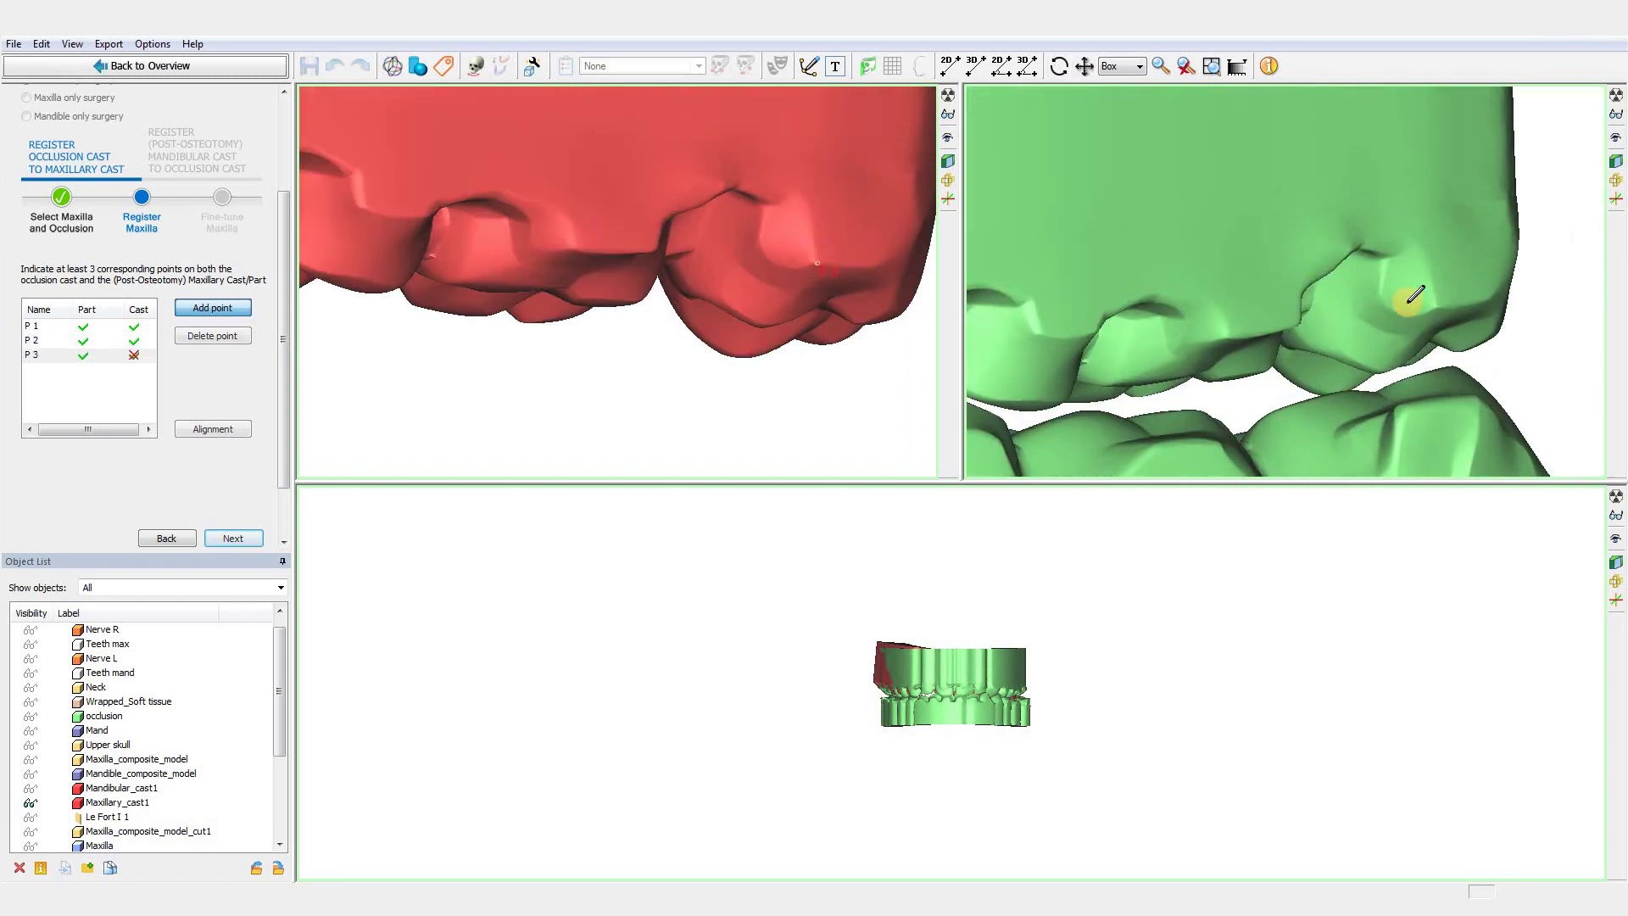
# Align the occlusion cast, paint the cast surface, and run the registration
pyautogui.click(224, 435)
pyautogui.scroll(3, 1382, 750)
pyautogui.scroll(2, 1254, 650)
pyautogui.click(1126, 630)
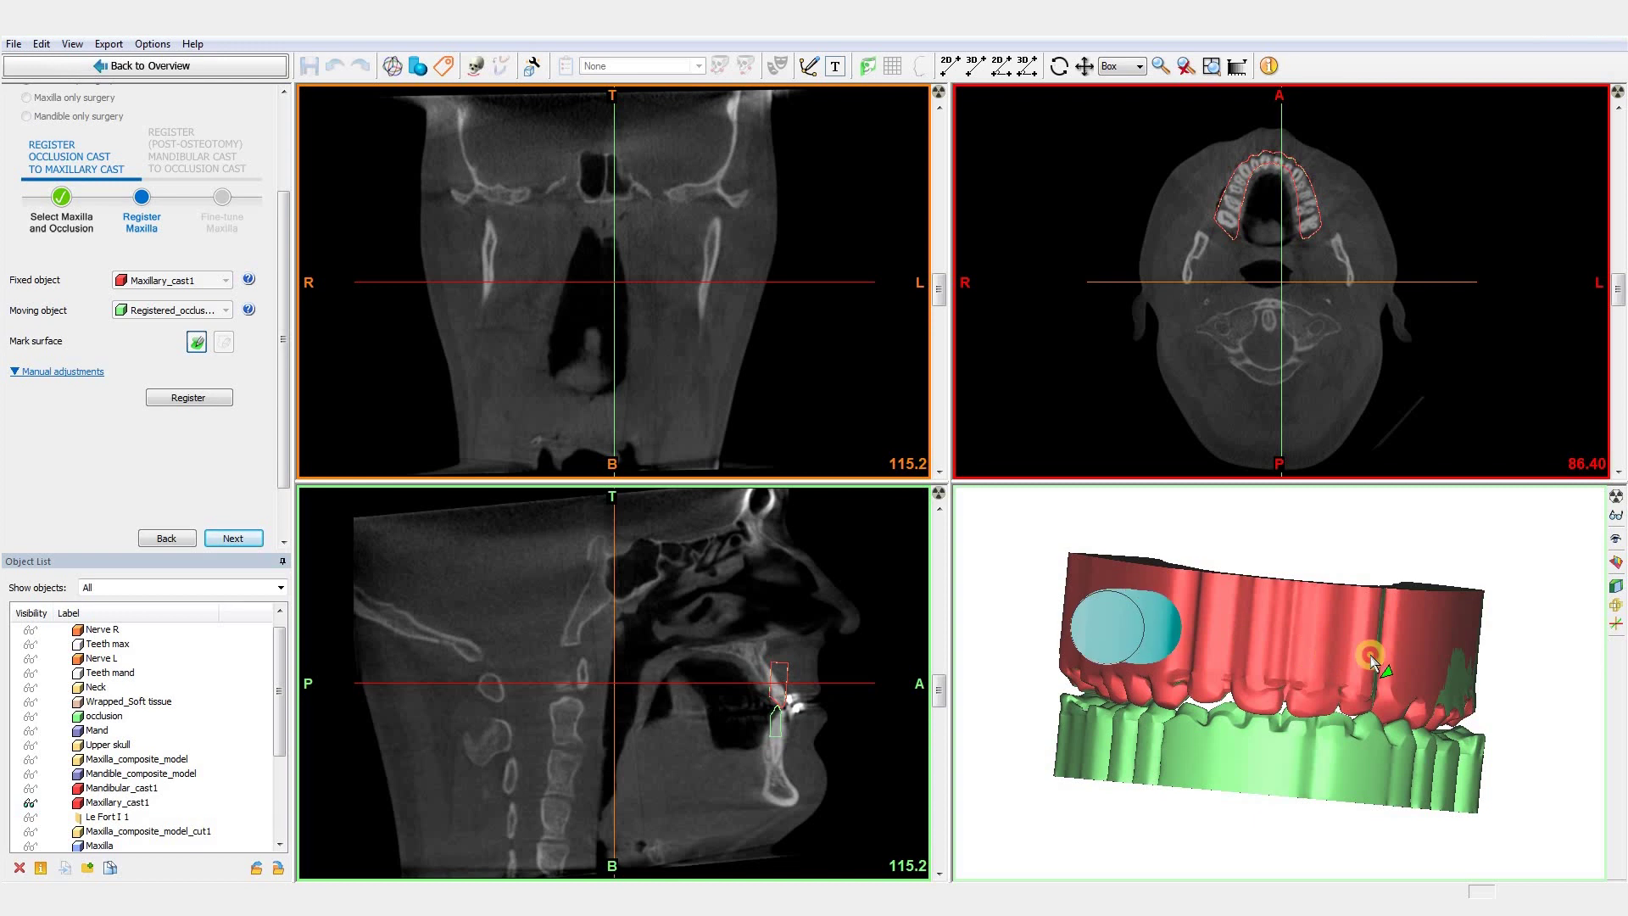
pyautogui.scroll(2, 1371, 661)
pyautogui.moveTo(1372, 663); pyautogui.dragTo(1527, 637)
pyautogui.click(188, 397)
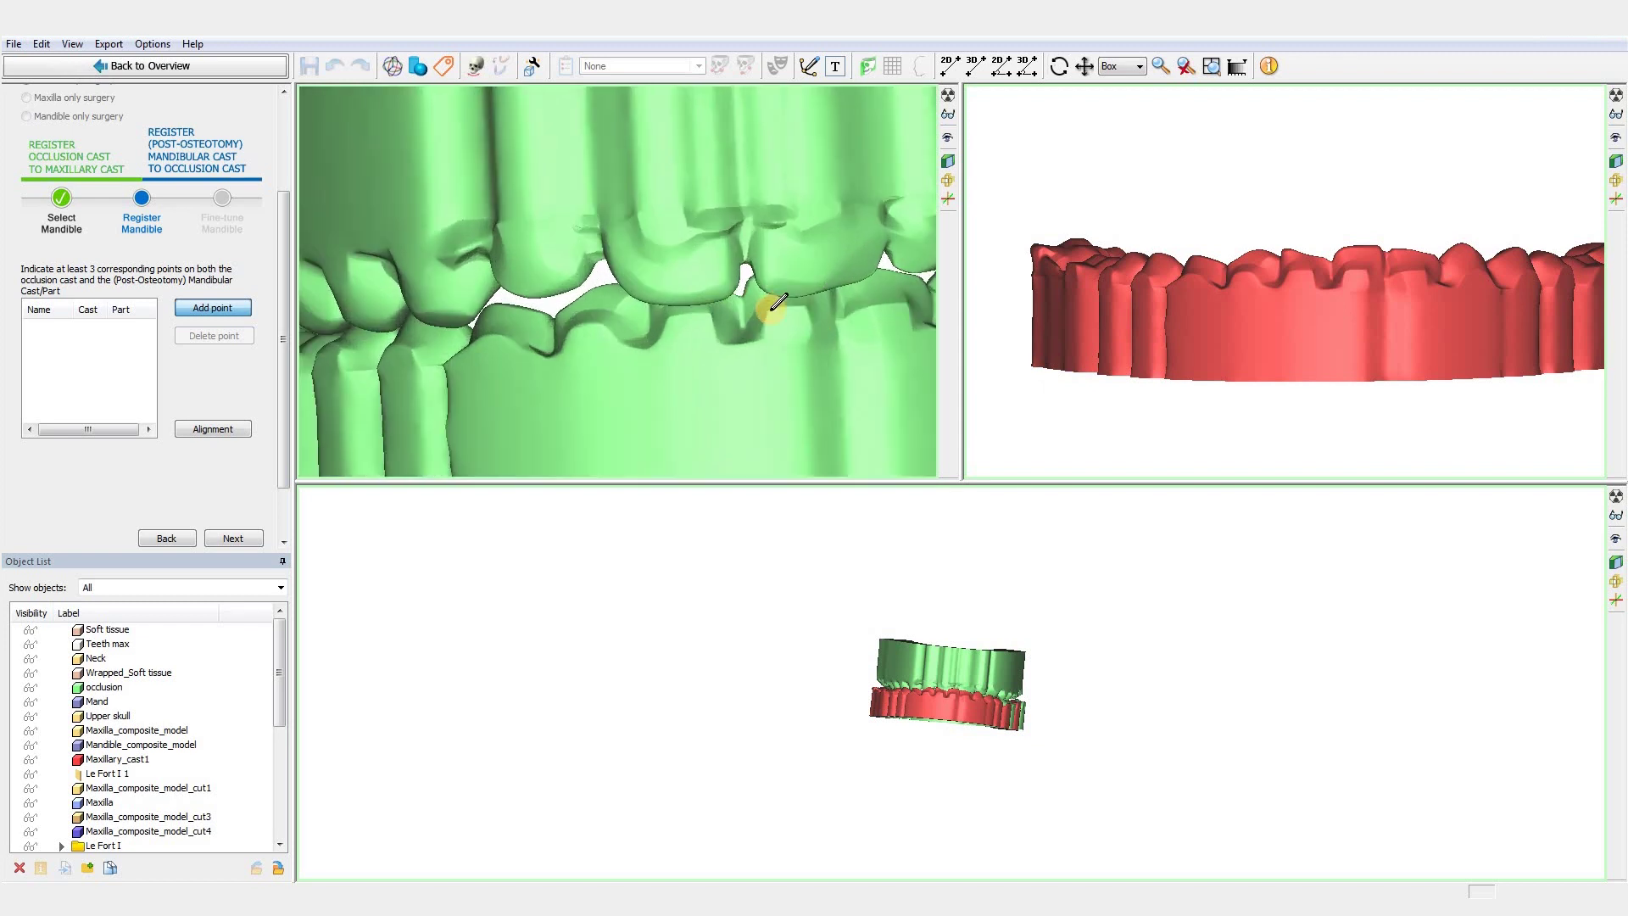
# Mark matching points P4 and P5 on the occlusion cast
pyautogui.click(771, 310)
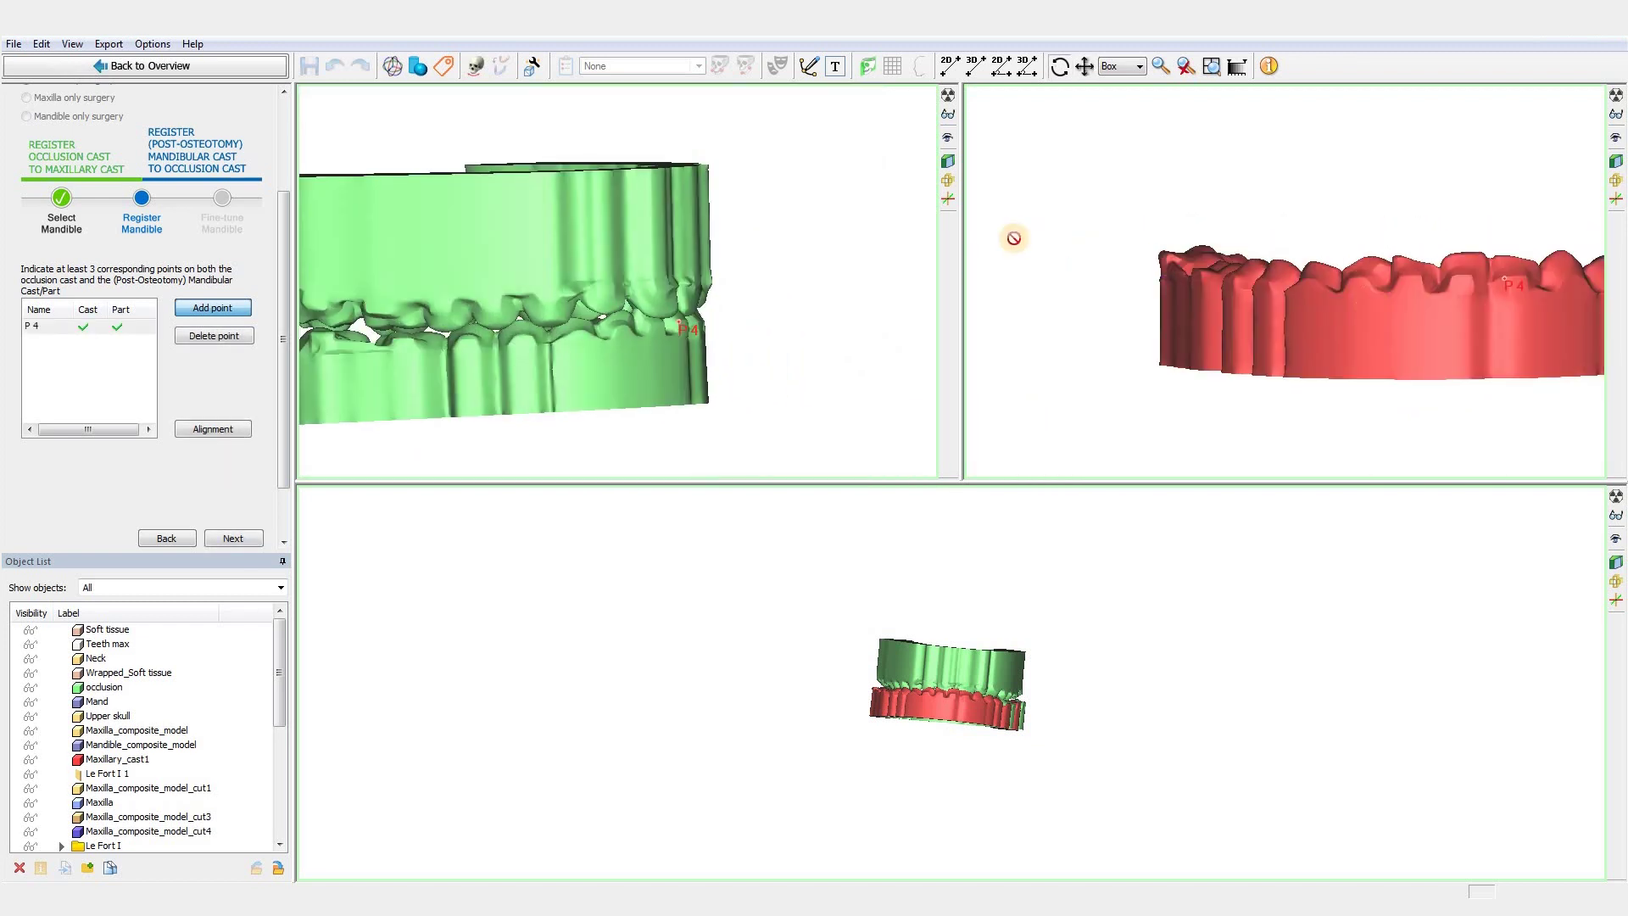
pyautogui.scroll(5, 1014, 238)
pyautogui.scroll(5, 497, 328)
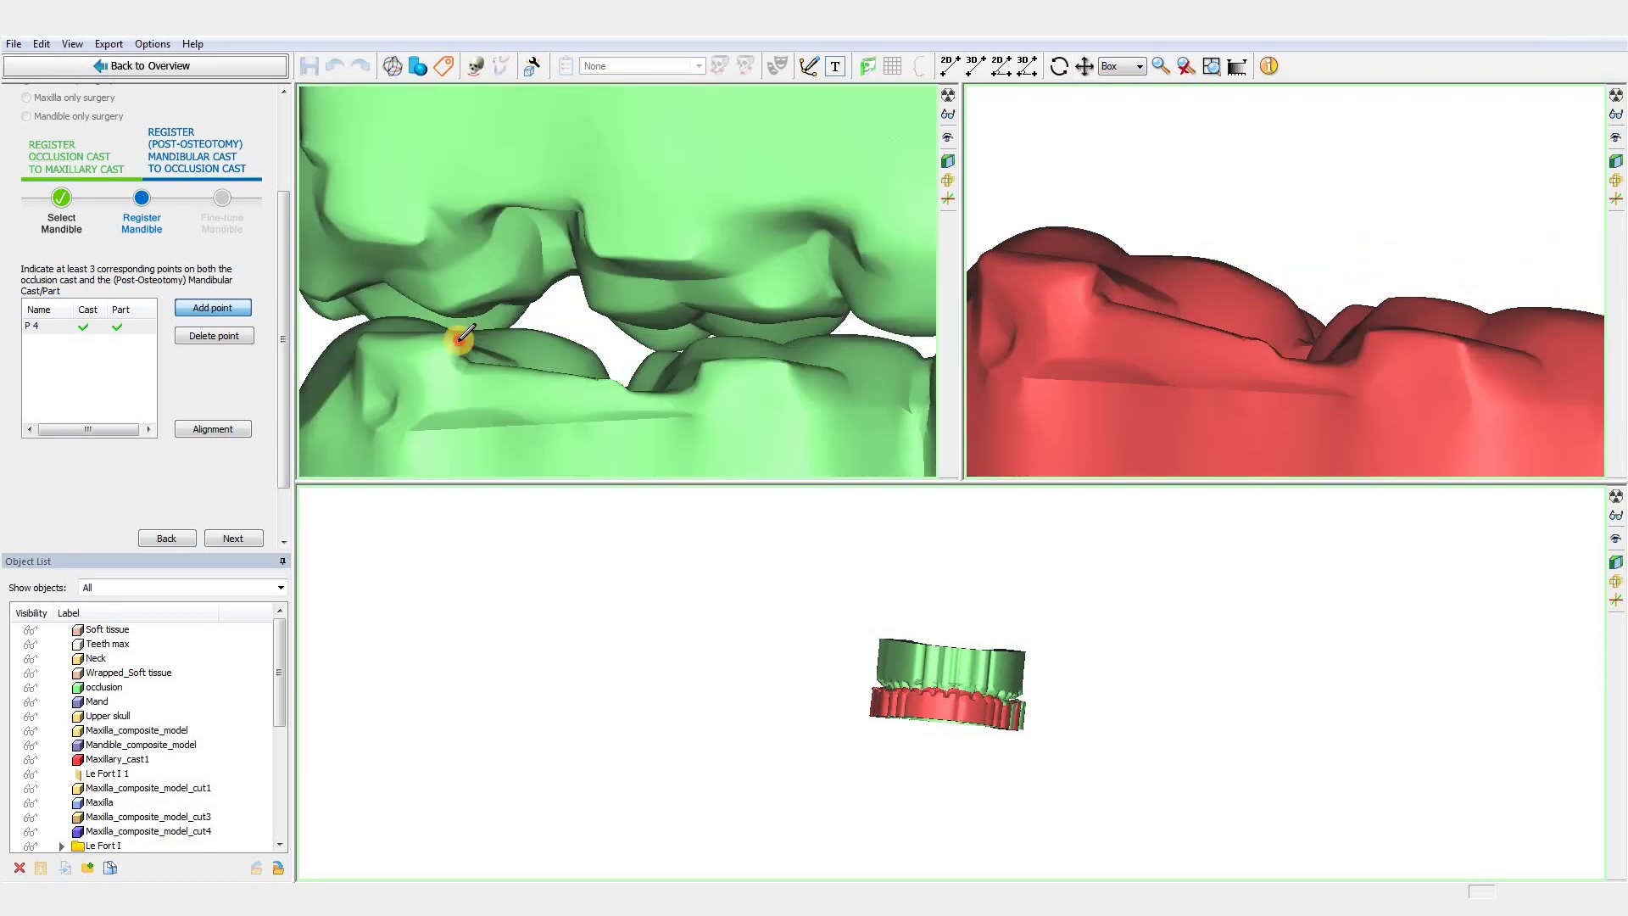
pyautogui.click(1109, 263)
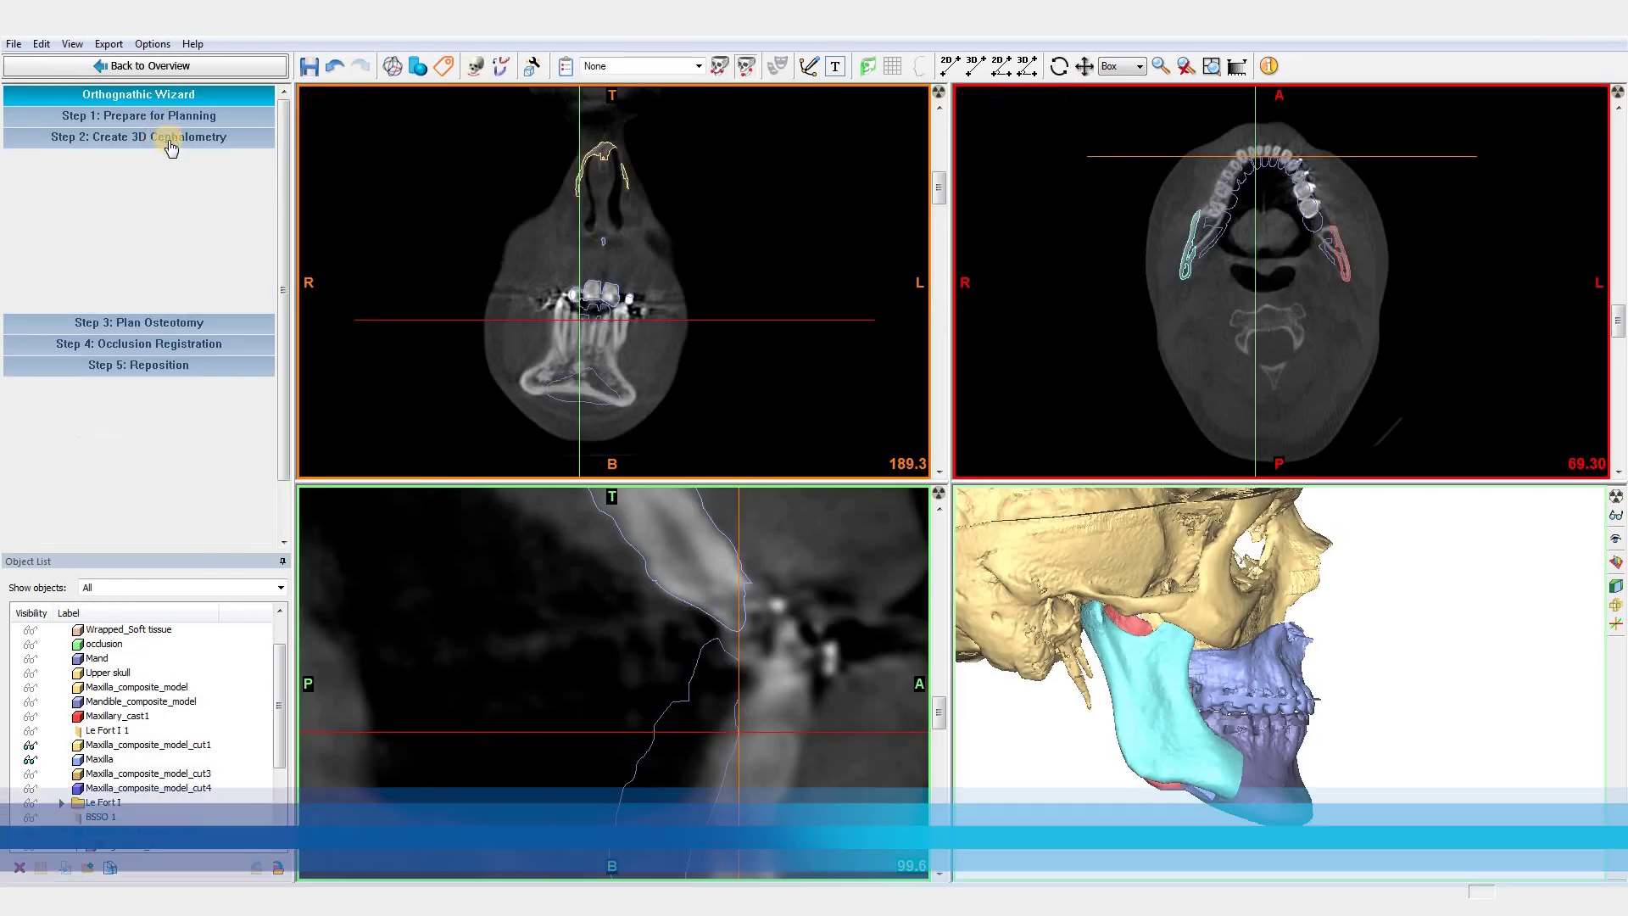
# Select the 1. Orthognatic cephalometric analysis
pyautogui.click(193, 165)
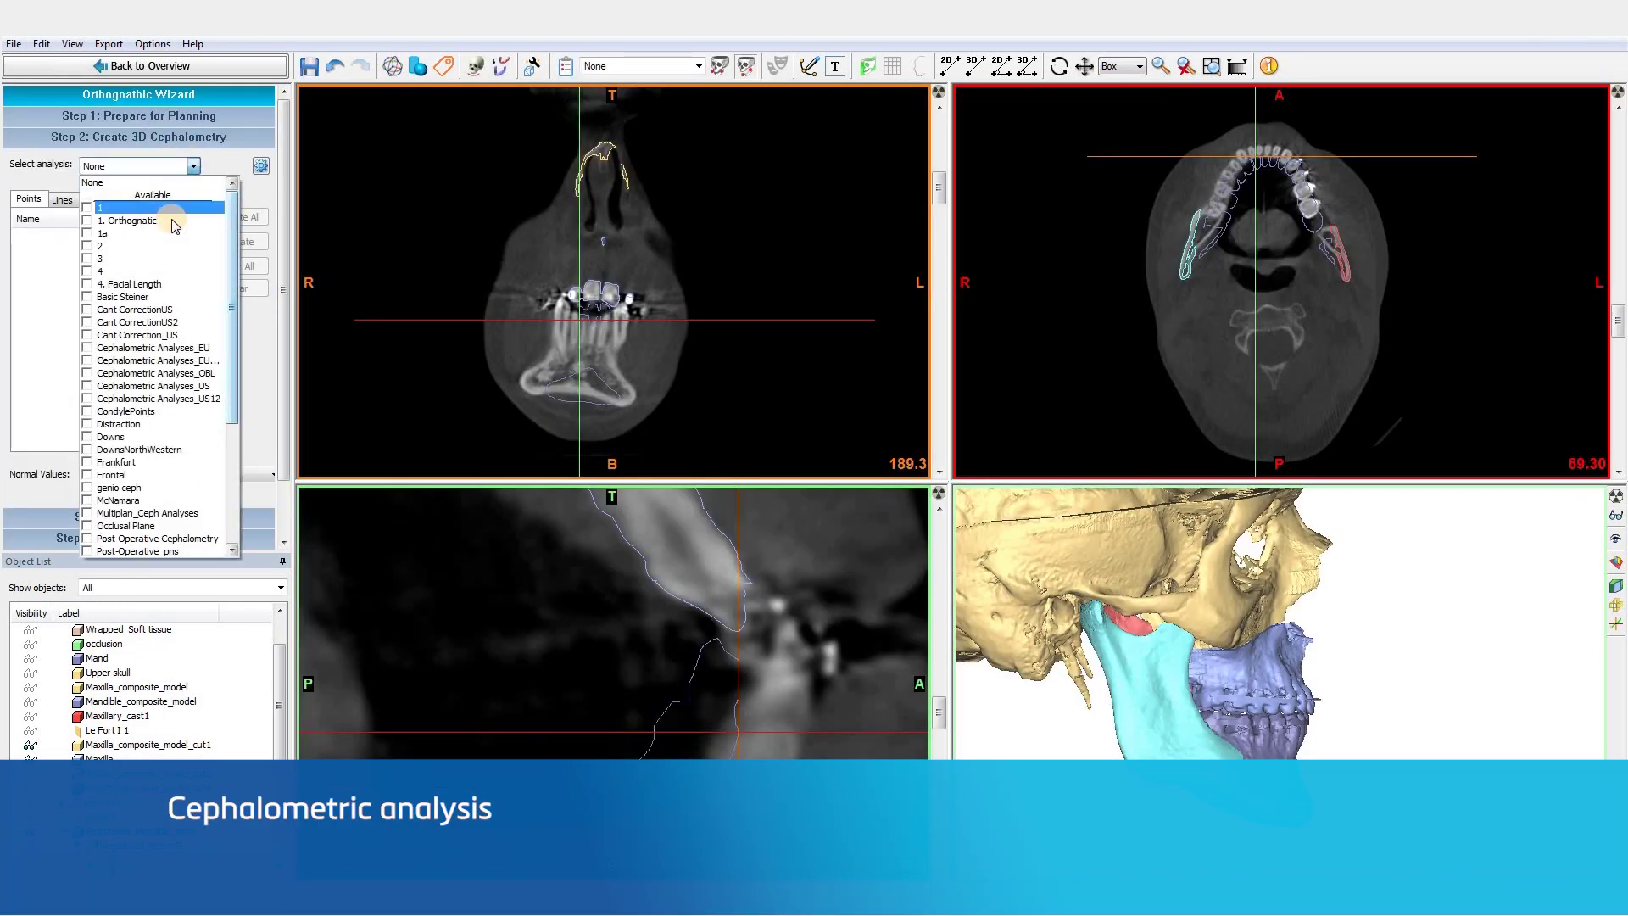
pyautogui.click(173, 226)
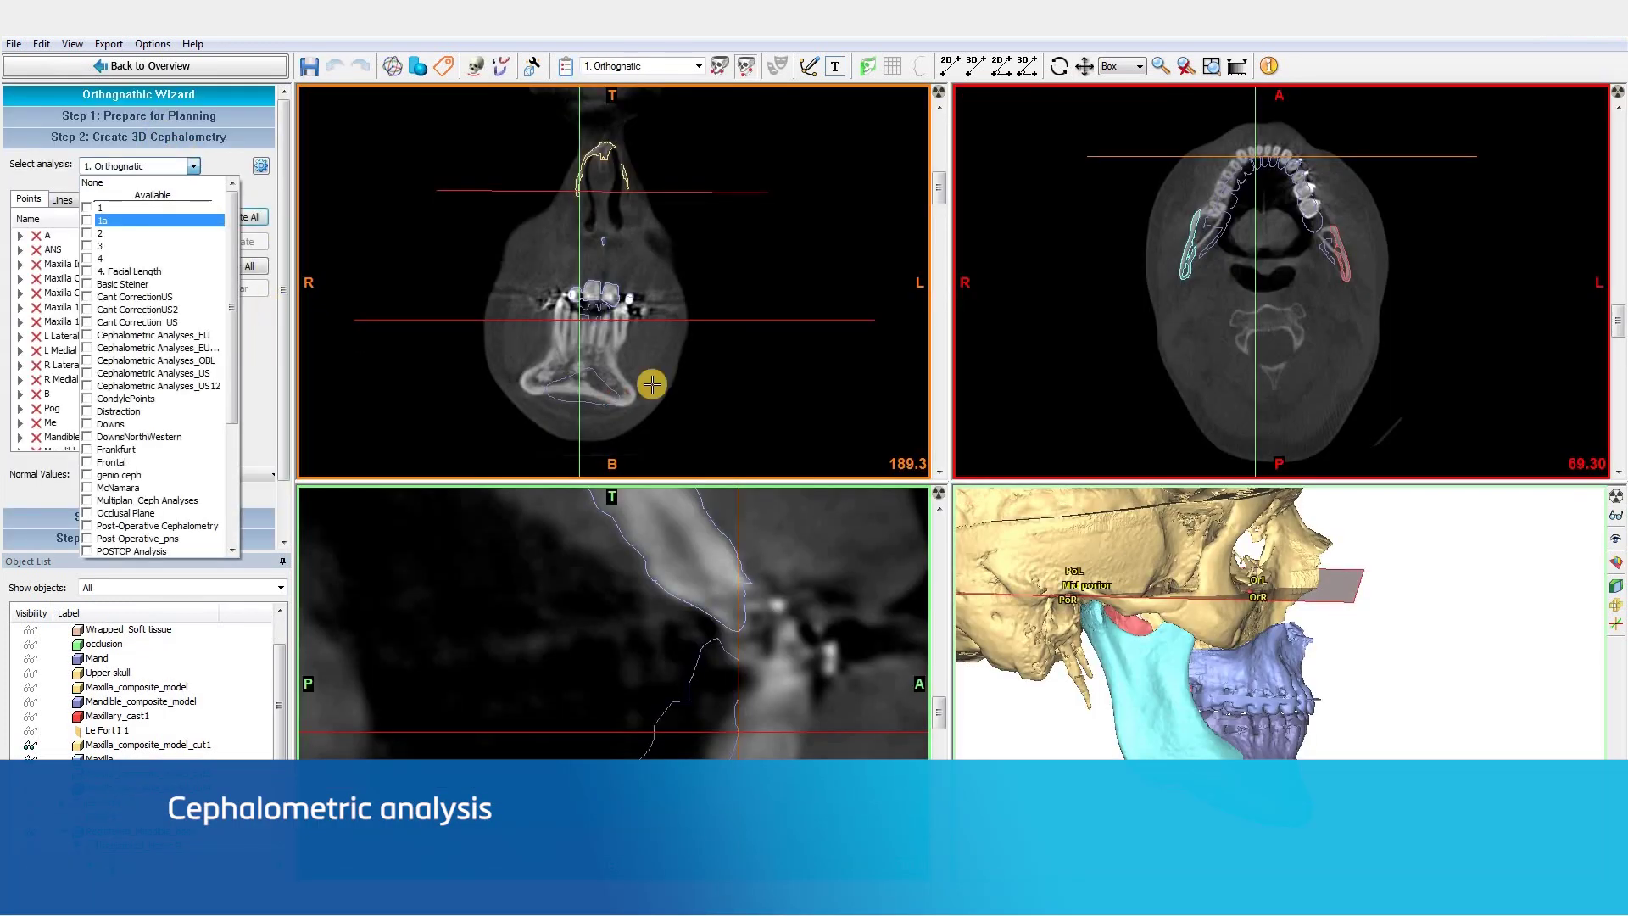
pyautogui.click(651, 382)
# Indicate all analysis landmarks, starting with A and ANS on the skull
pyautogui.click(254, 227)
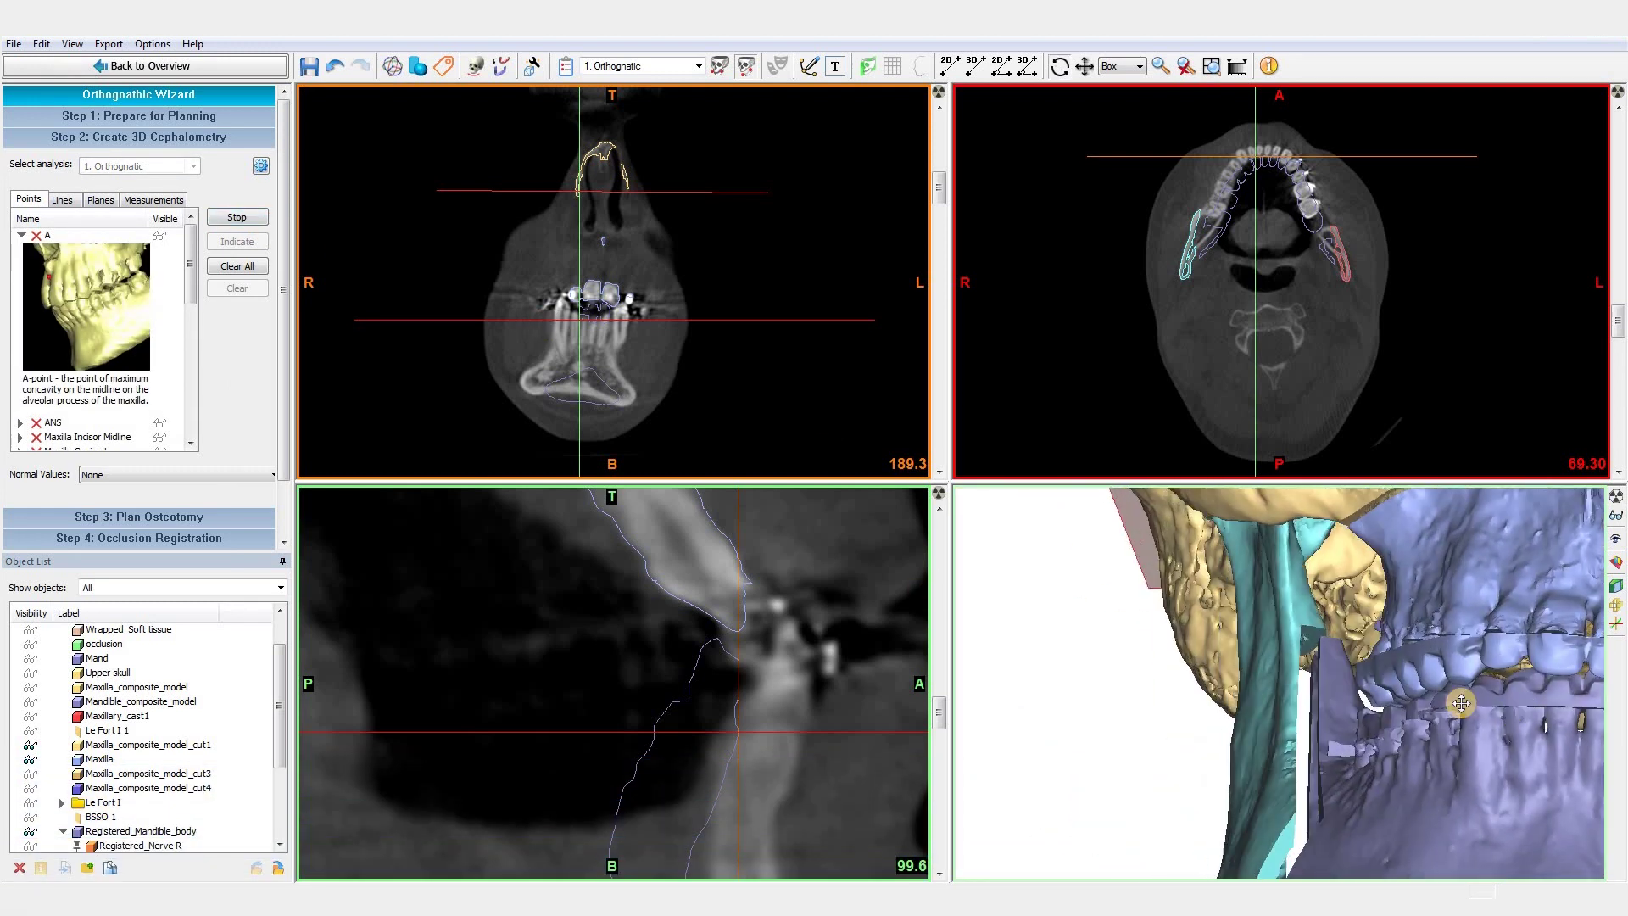
pyautogui.click(1428, 707)
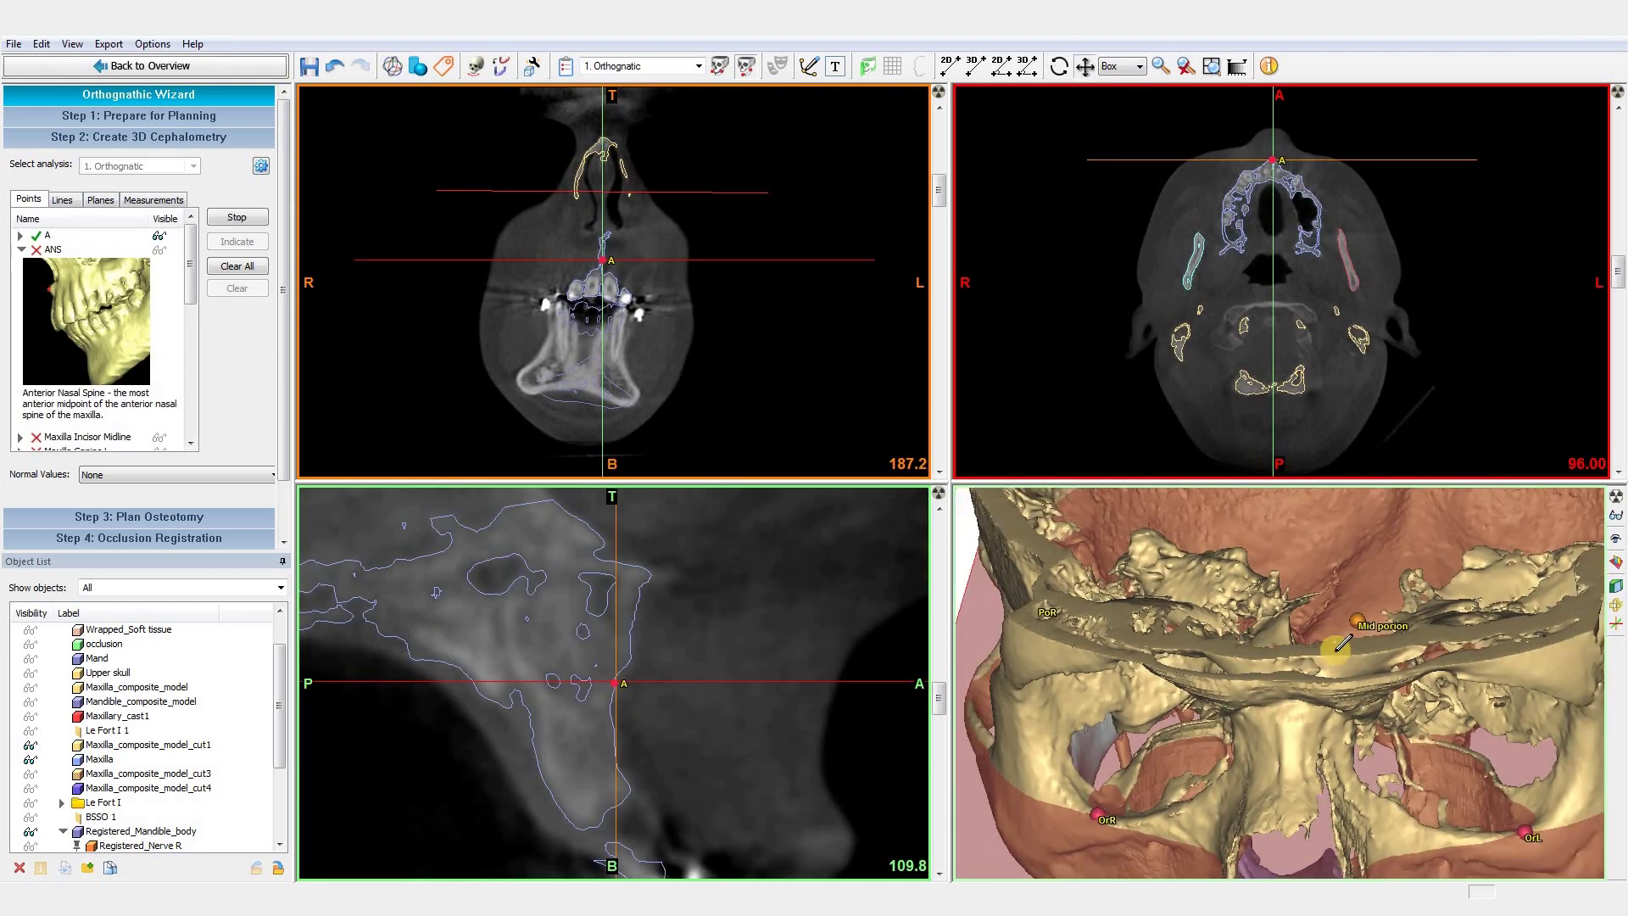
pyautogui.click(1160, 741)
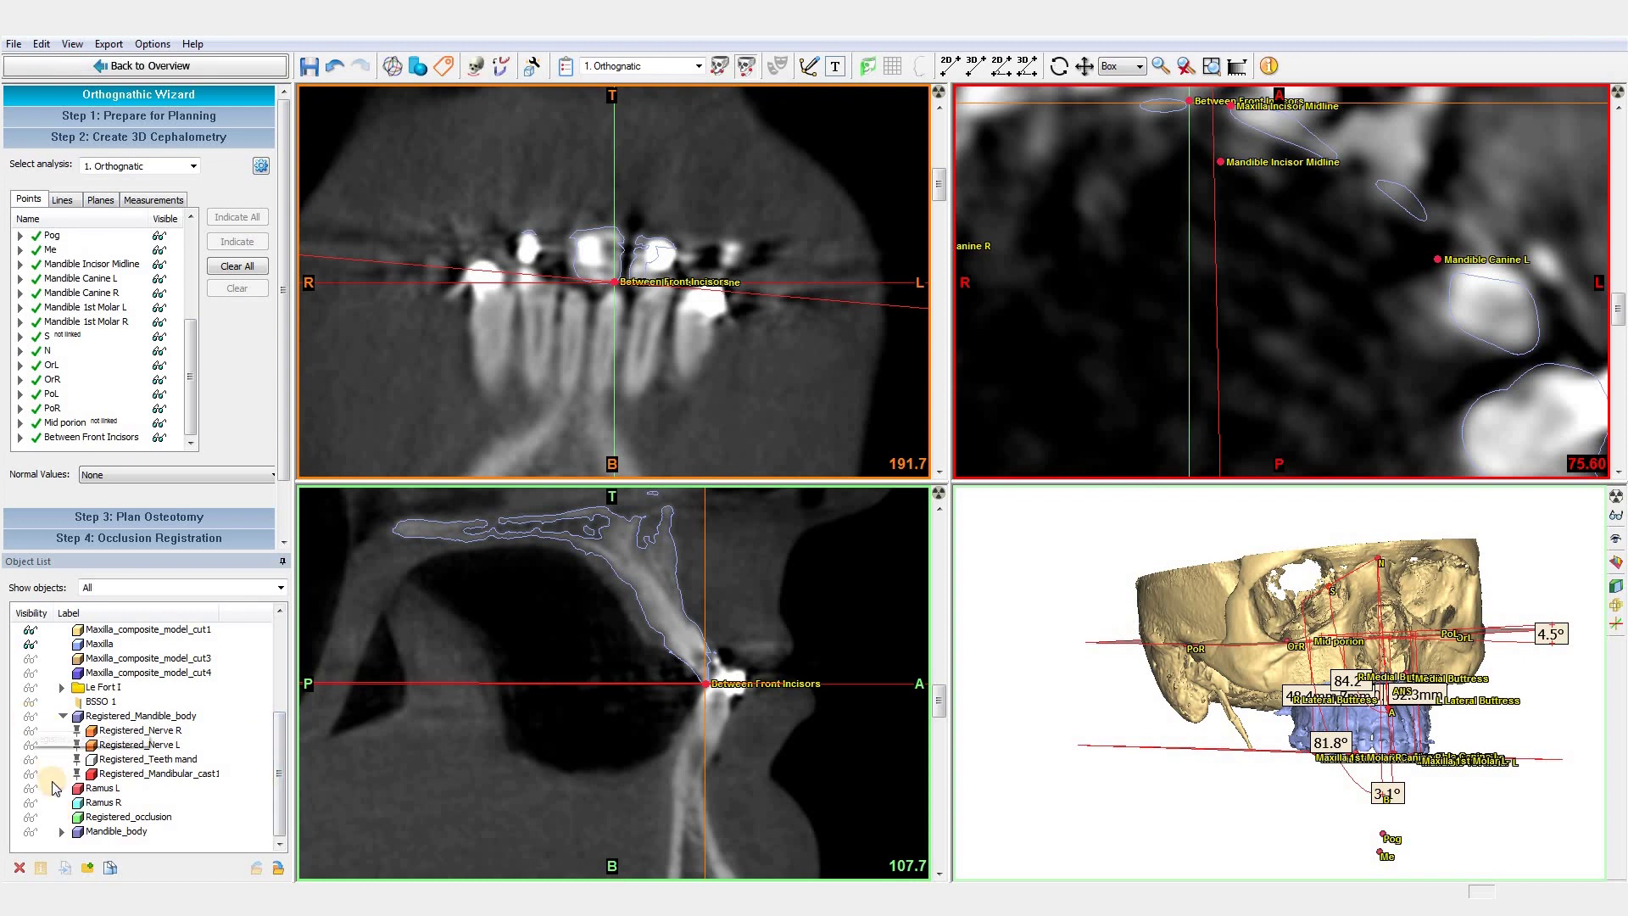
# Show Registered_Mandible_body and rotate the skull to view both sides of the jaw
pyautogui.click(32, 803)
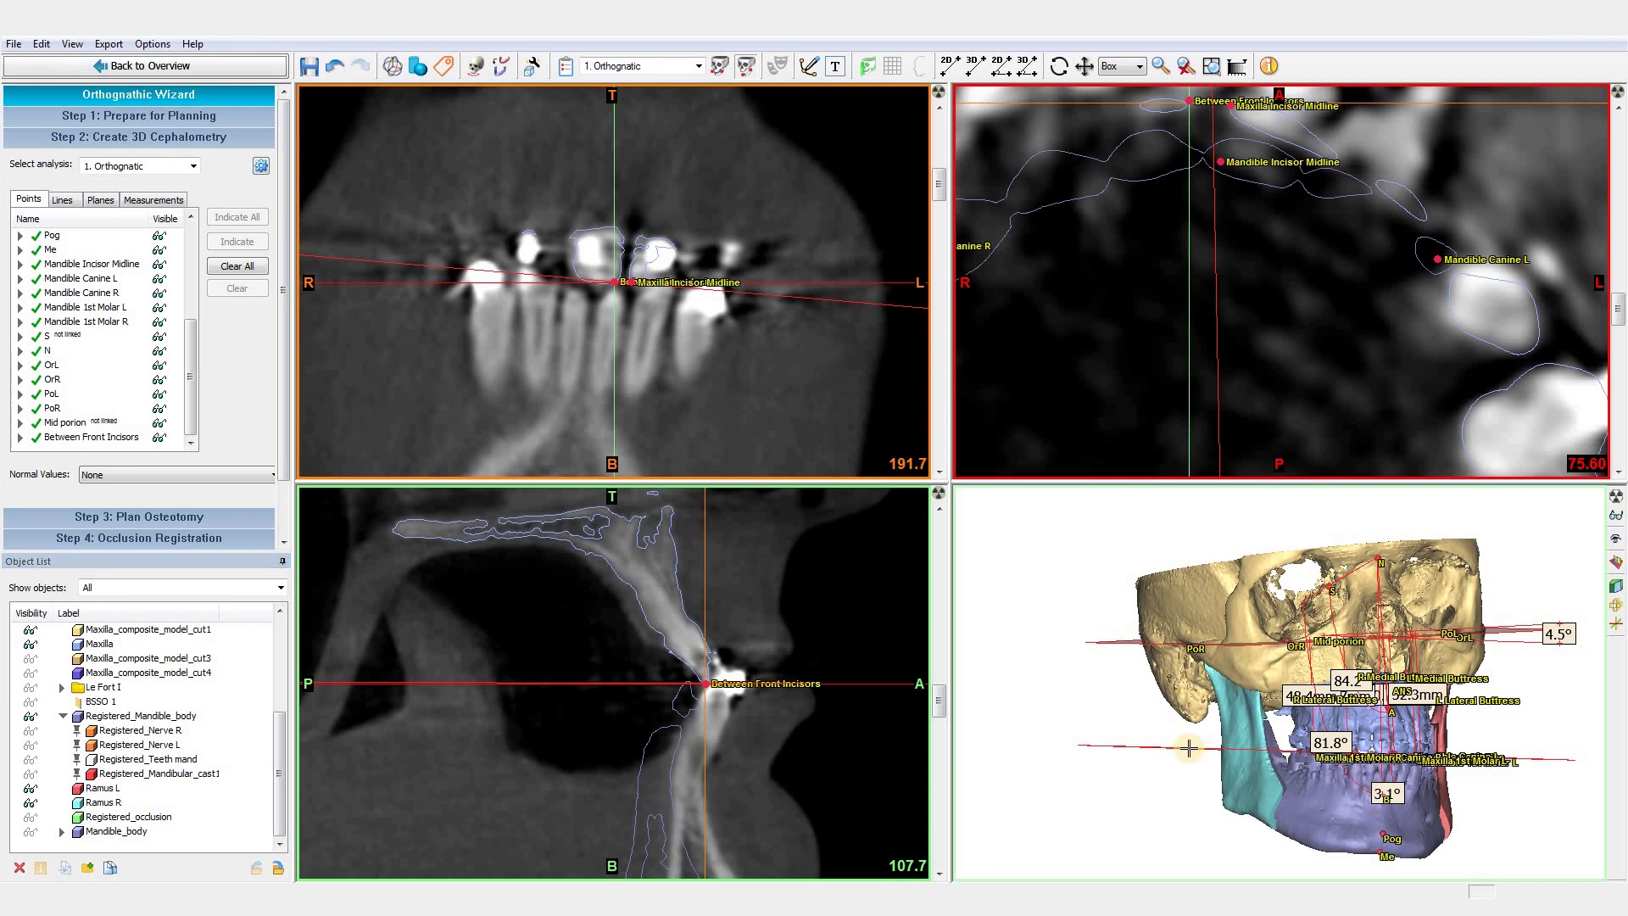
pyautogui.moveTo(1175, 765); pyautogui.dragTo(1336, 772)
pyautogui.scroll(3, 1336, 773)
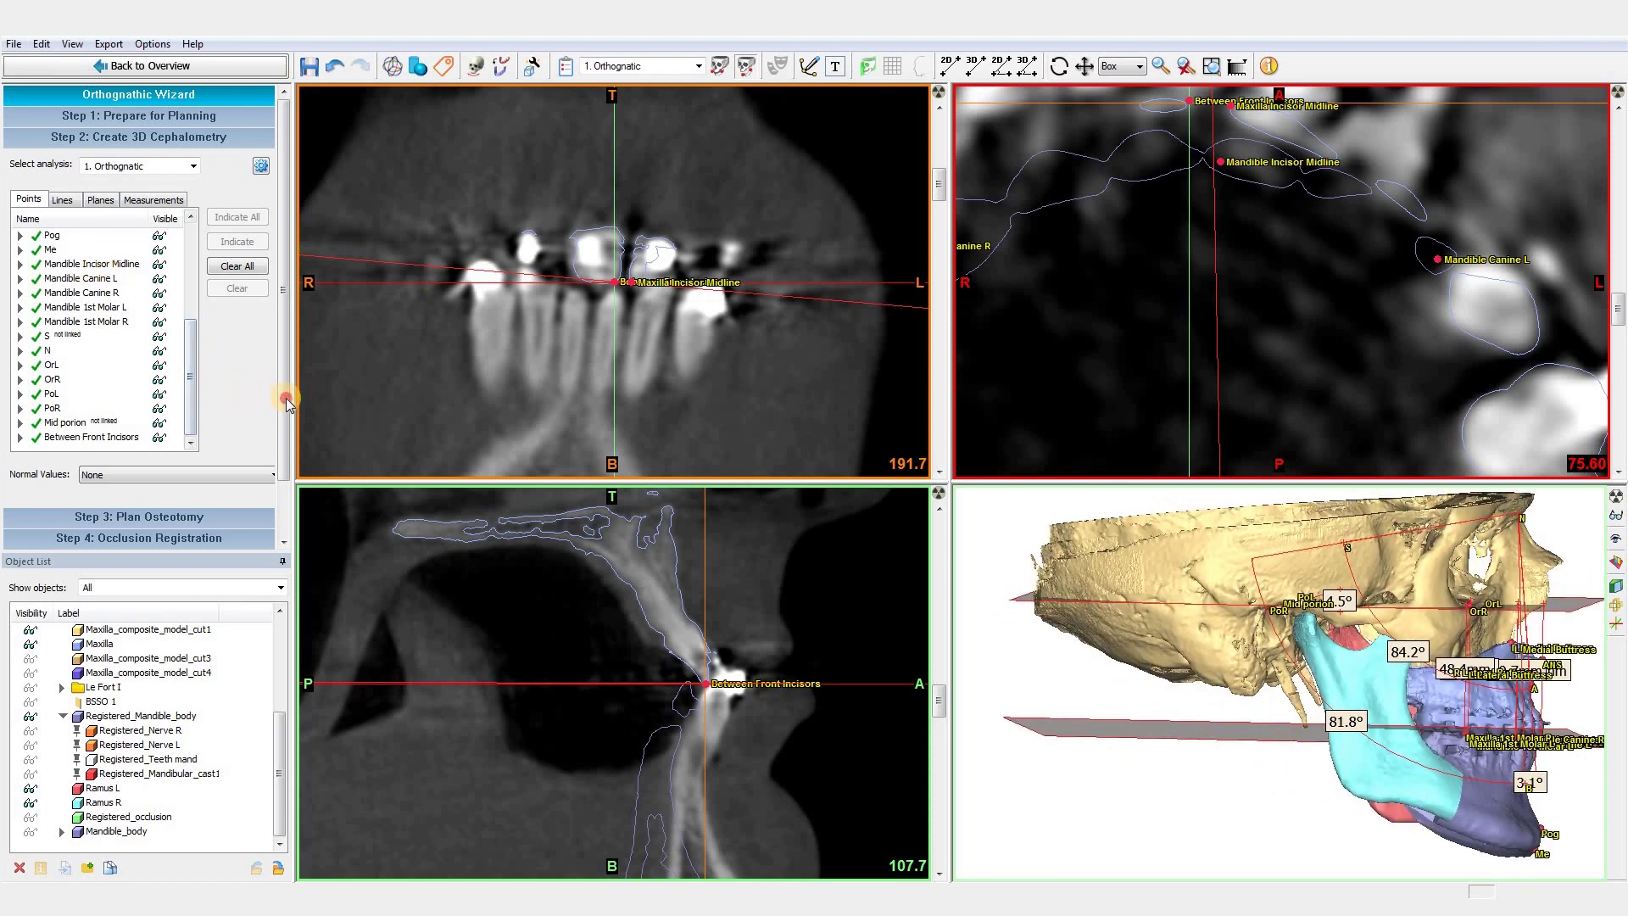
pyautogui.moveTo(287, 402); pyautogui.dragTo(286, 456)
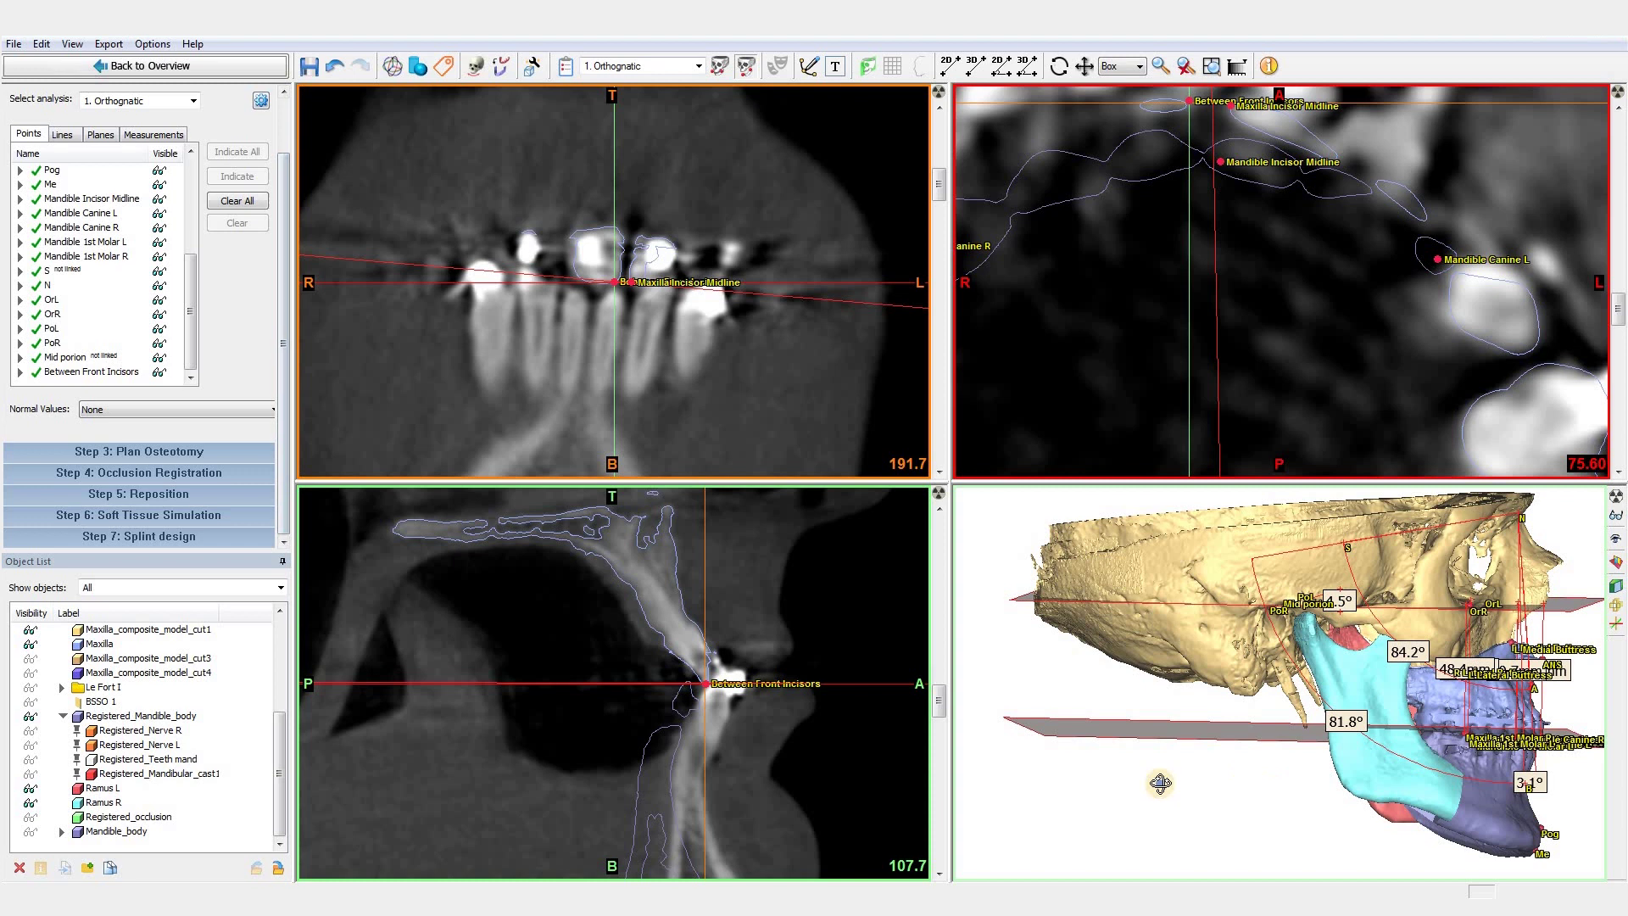
pyautogui.moveTo(1160, 784); pyautogui.dragTo(1268, 735)
pyautogui.scroll(-3, 1268, 735)
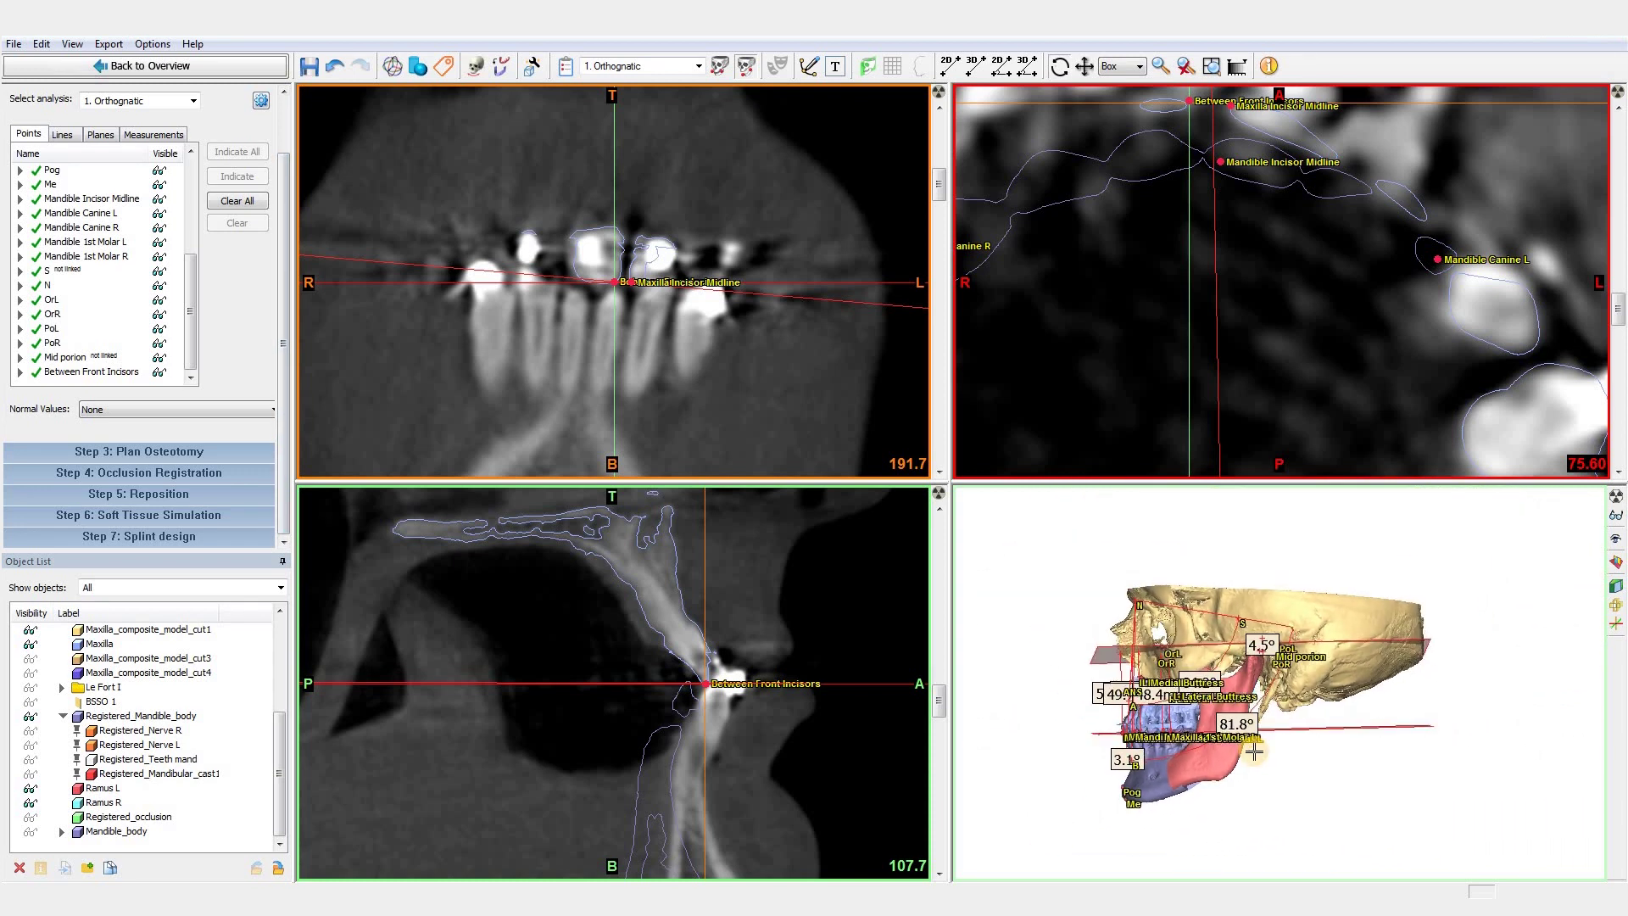
pyautogui.moveTo(1366, 753)
pyautogui.mouseDown()
pyautogui.moveTo(1519, 742)
pyautogui.moveTo(1571, 707)
pyautogui.moveTo(1558, 713)
pyautogui.mouseUp()
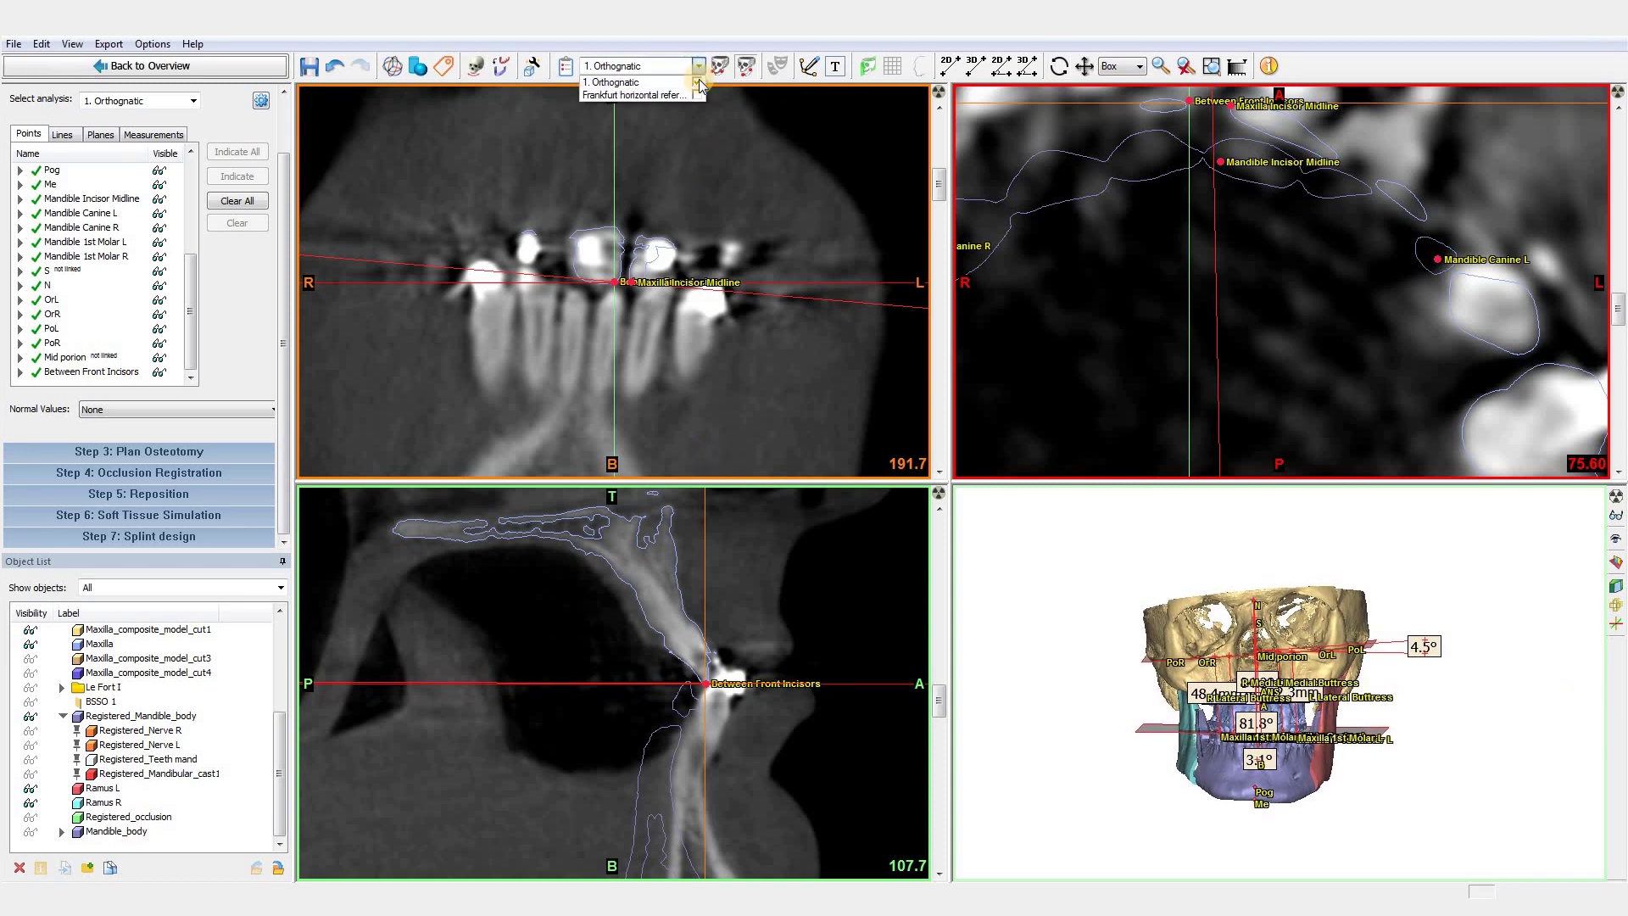
# Set the toolbar's cephalometric analysis dropdown to None
pyautogui.click(702, 85)
pyautogui.scroll(3, 1257, 709)
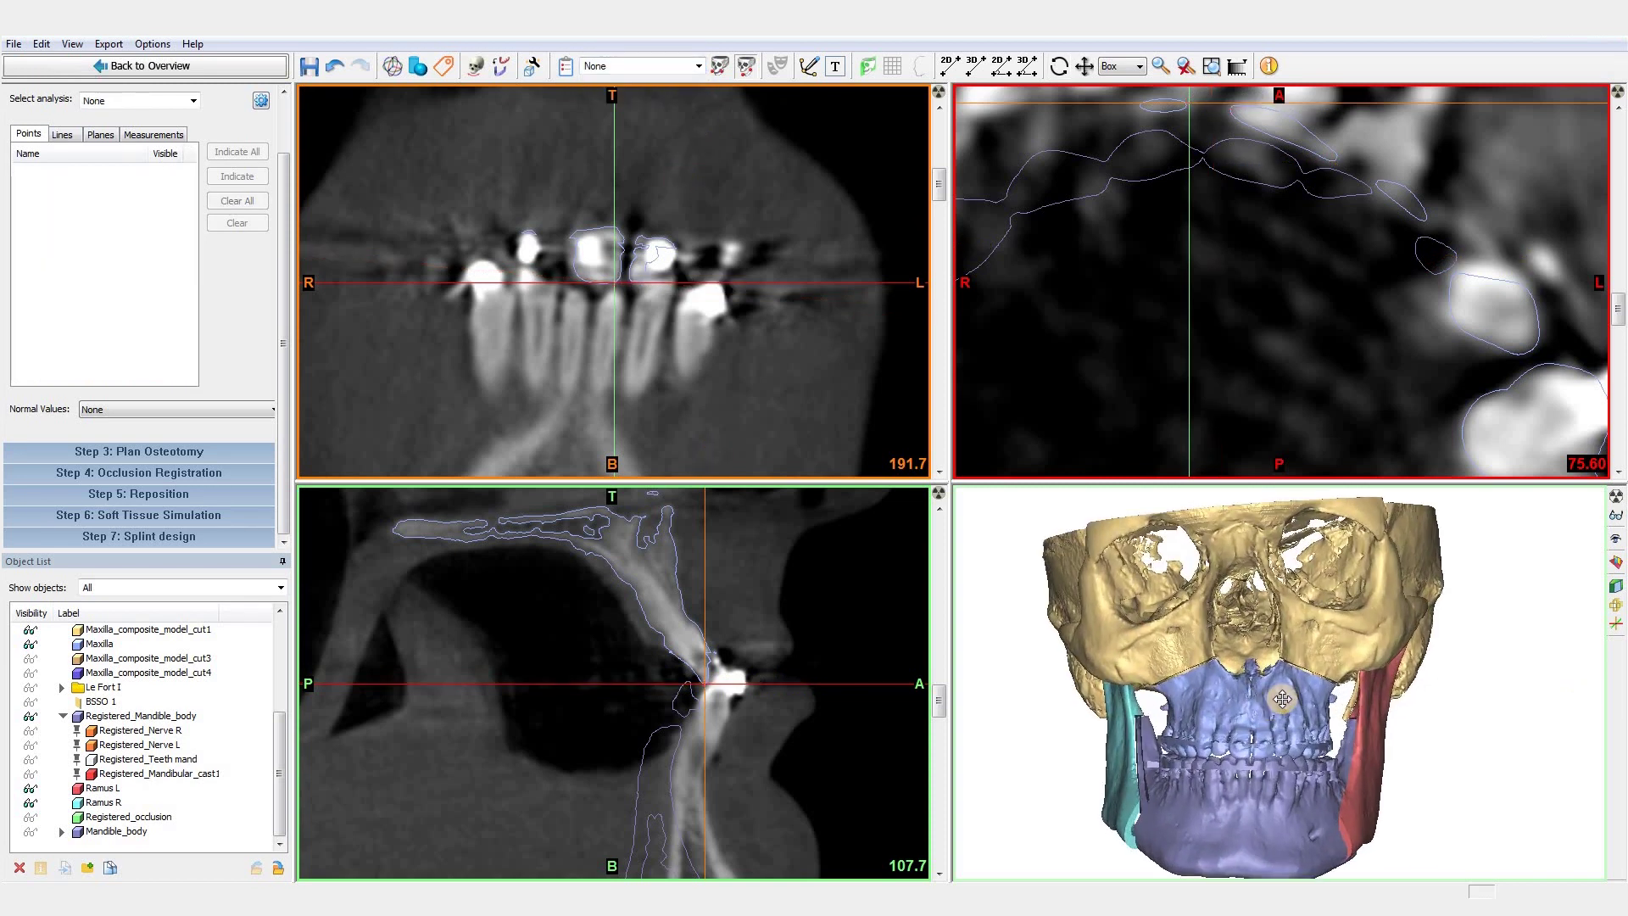